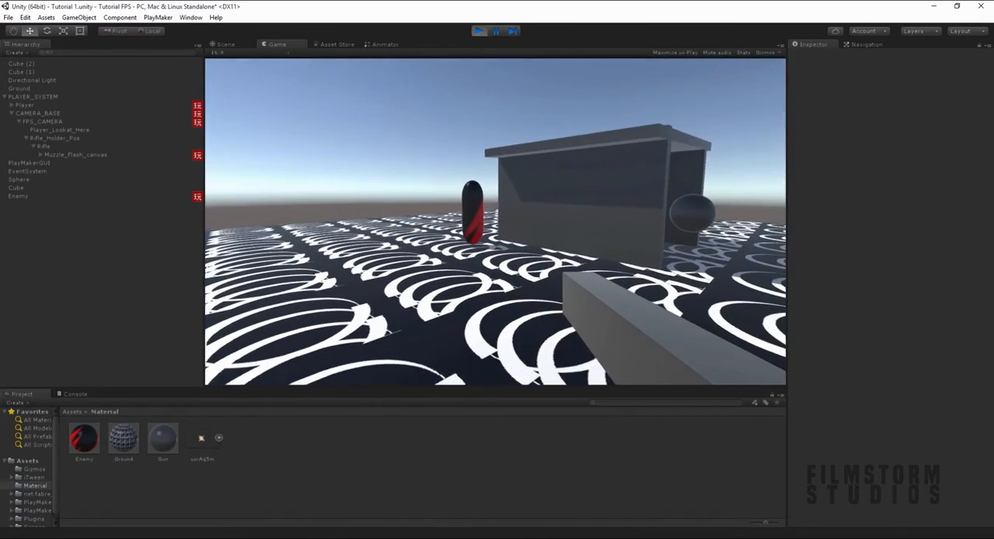
- Stop the running game test and return to editing the scene
{"action": "key", "text": "Escape"}
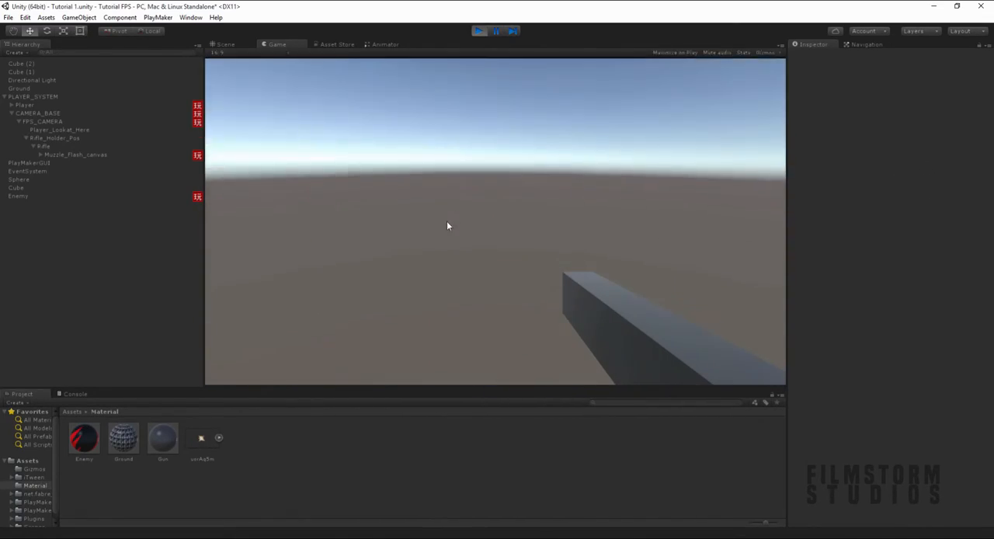
{"action": "key", "text": "ctrl+p"}
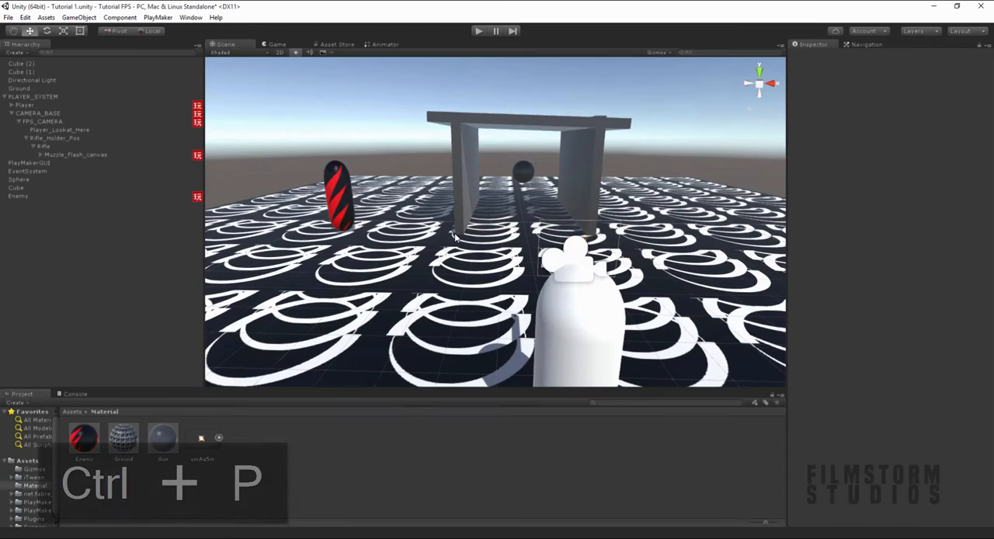
- Create an empty child object named SpawnPoint under Rifle and move it forward along the barrel to the muzzle
{"action": "left_click", "coordinate": [40, 145]}
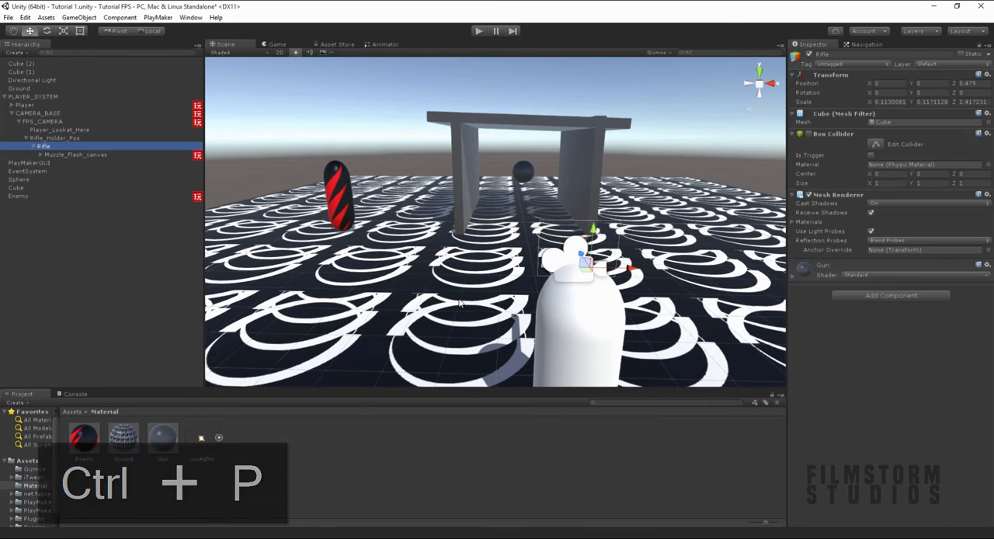
{"action": "left_click_drag", "start_coordinate": [590, 311], "coordinate": [765, 342], "text": "alt"}
{"action": "scroll", "coordinate": [578, 155], "scroll_direction": "up", "scroll_amount": 10}
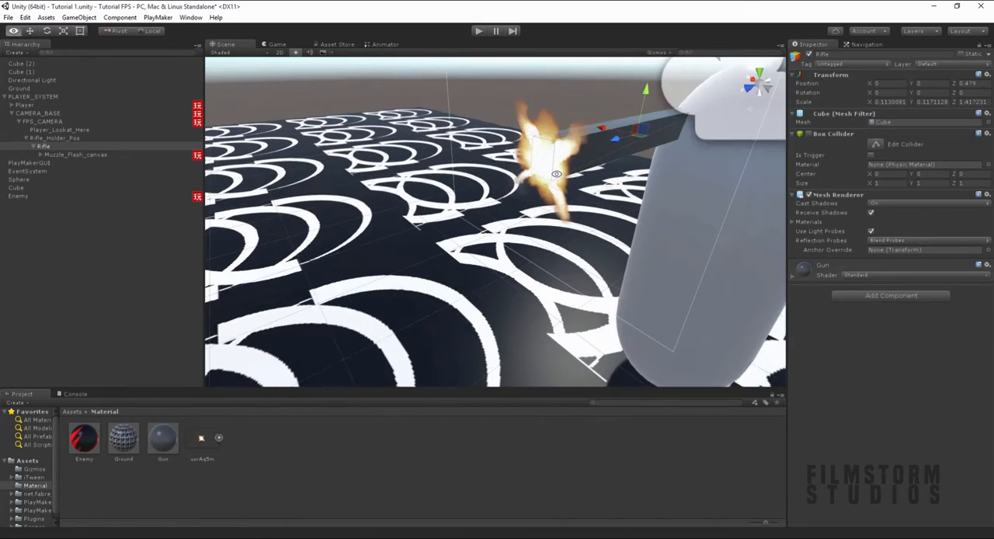
{"action": "middle_click_drag", "start_coordinate": [579, 151], "coordinate": [557, 200]}
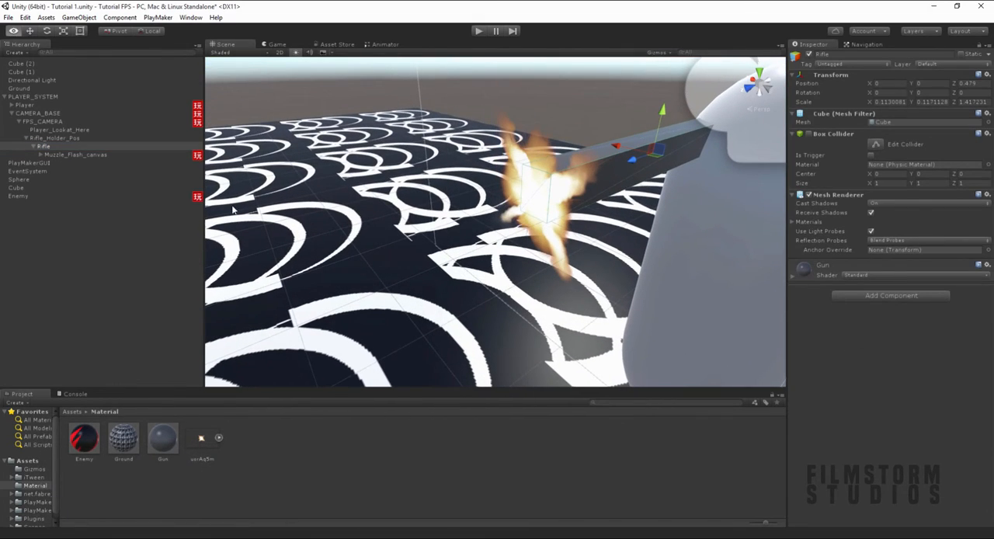
{"action": "right_click", "coordinate": [46, 148]}
{"action": "left_click", "coordinate": [68, 233]}
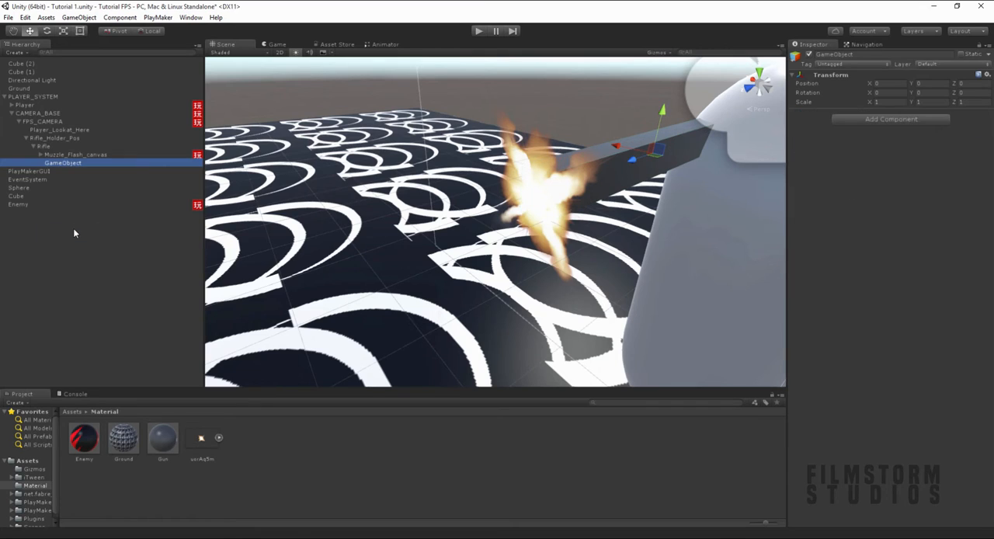
{"action": "key", "text": "F2"}
{"action": "type", "text": "Spa"}
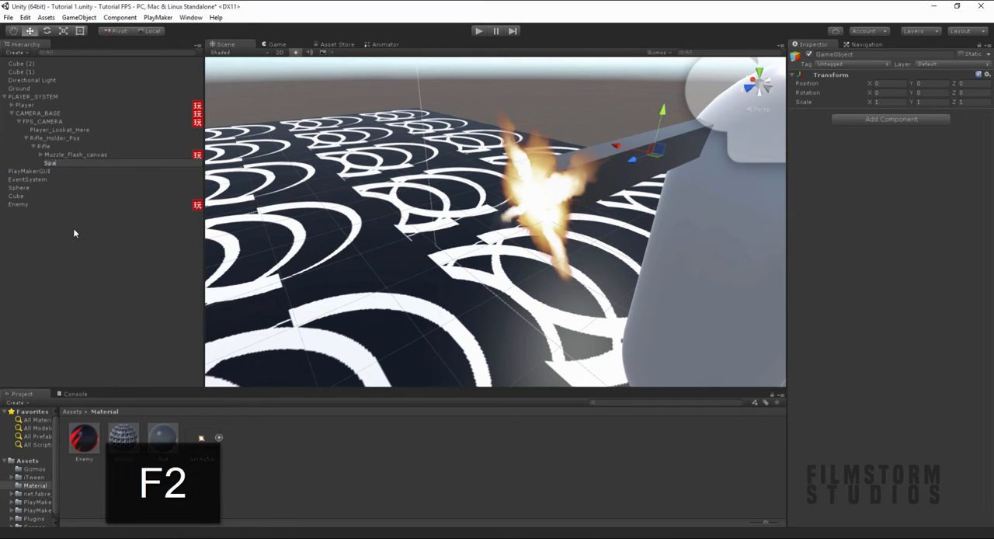
{"action": "type", "text": "wnPoint"}
{"action": "key", "text": "Return"}
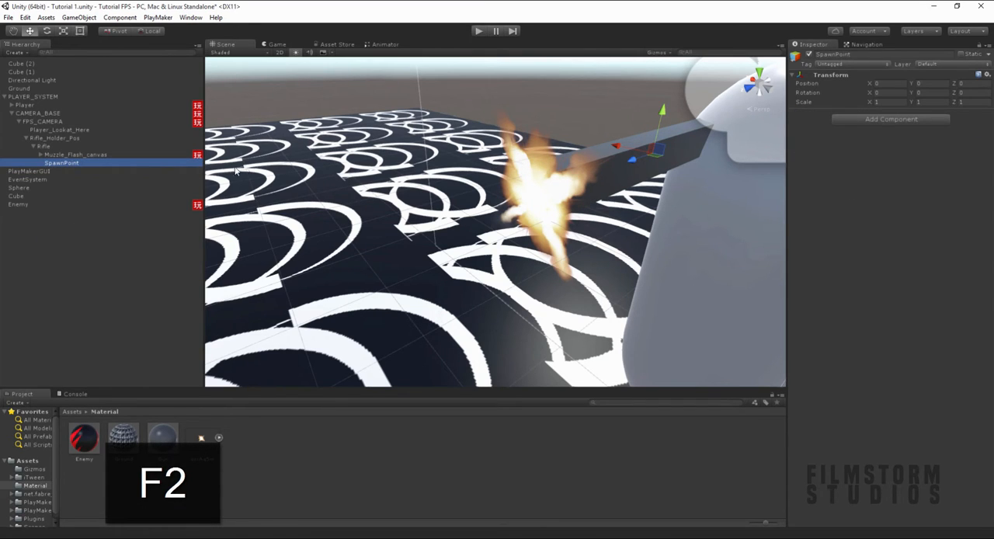
{"action": "left_click_drag", "start_coordinate": [630, 158], "coordinate": [381, 172]}
- Add a new cube to the scene and rename it Bullet
{"action": "right_click", "coordinate": [43, 261]}
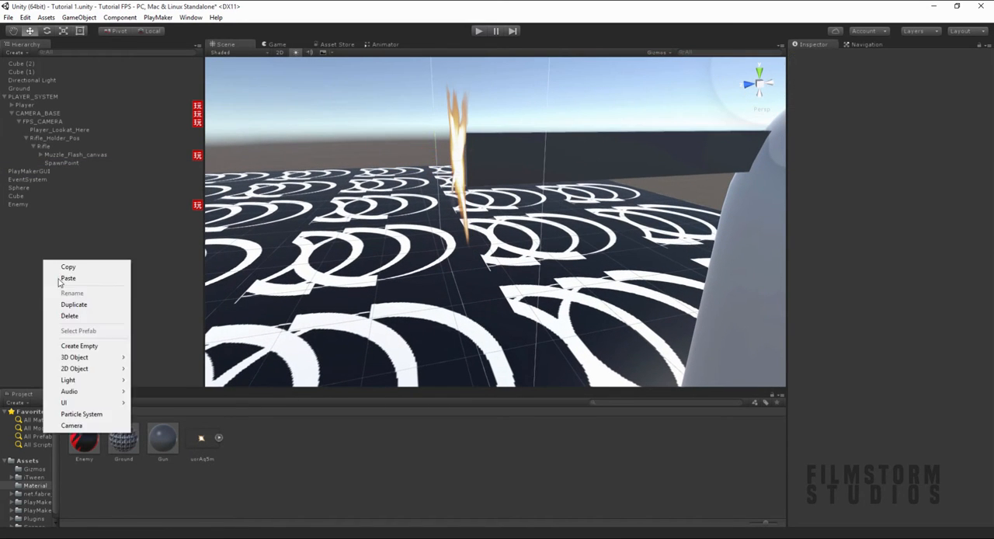
{"action": "mouse_move", "coordinate": [78, 362]}
{"action": "left_click", "coordinate": [155, 358]}
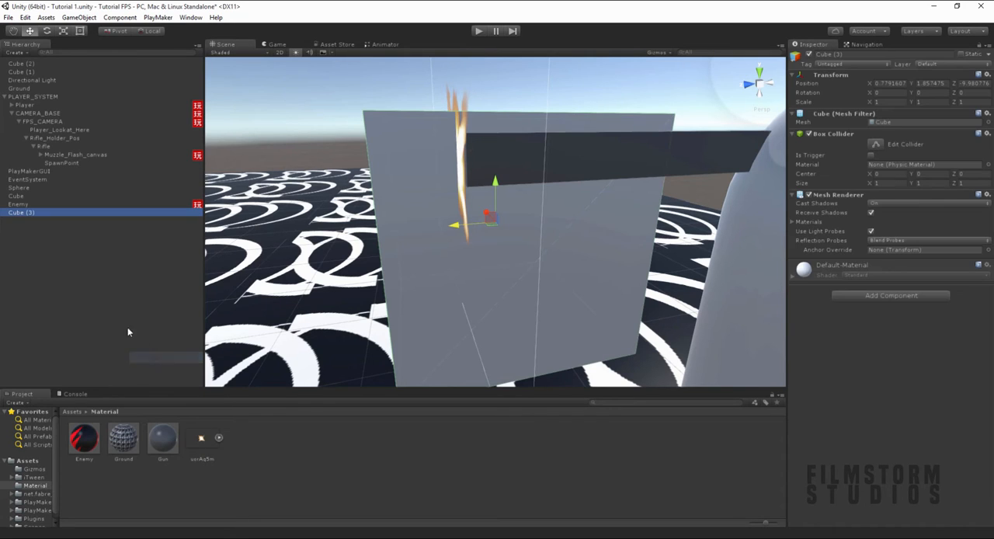
{"action": "key", "text": "F2"}
{"action": "type", "text": "Bul"}
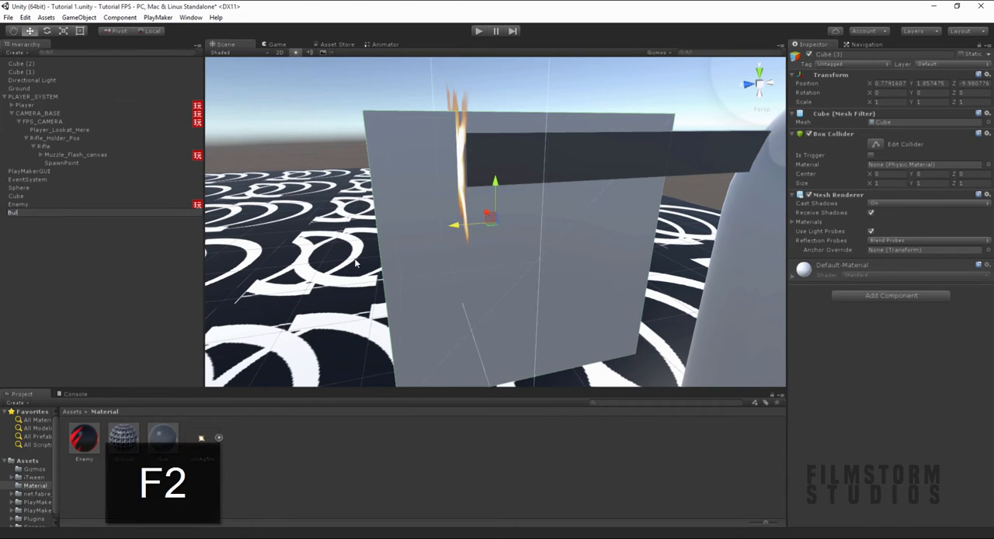
{"action": "type", "text": "let"}
{"action": "key", "text": "Return"}
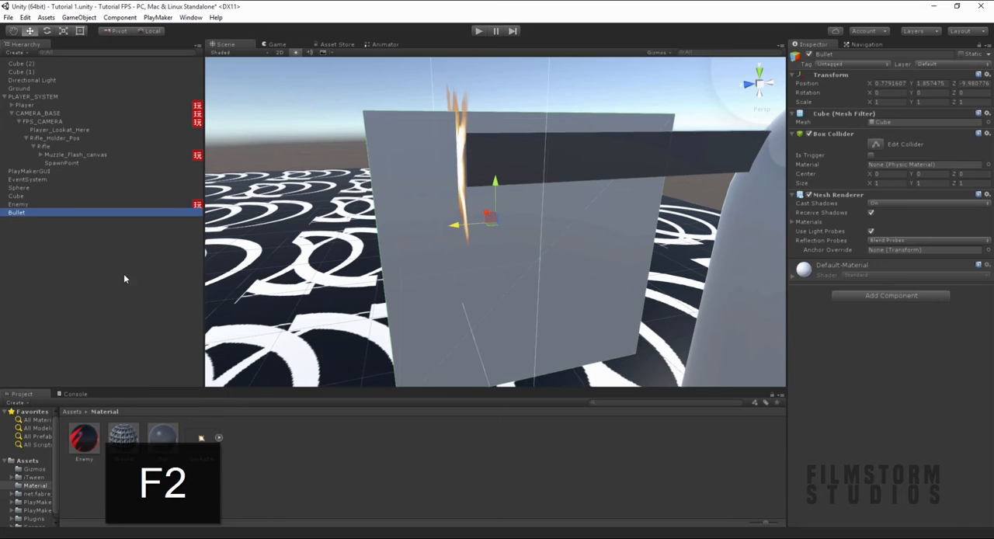
- Scale the Bullet cube to about 0.061 × 0.061 × 0.132 and move it in front of the muzzle, at about (0.313, 2.213, -9.623)
{"action": "scroll", "coordinate": [293, 272], "scroll_direction": "down", "scroll_amount": 4}
{"action": "key", "text": "r"}
{"action": "left_click_drag", "start_coordinate": [496, 220], "coordinate": [462, 259]}
{"action": "left_click_drag", "start_coordinate": [462, 259], "coordinate": [452, 170], "text": "alt"}
{"action": "key", "text": "w"}
{"action": "left_click_drag", "start_coordinate": [453, 170], "coordinate": [599, 241], "text": "alt"}
{"action": "scroll", "coordinate": [577, 242], "scroll_direction": "up", "scroll_amount": 4}
{"action": "key", "text": "r"}
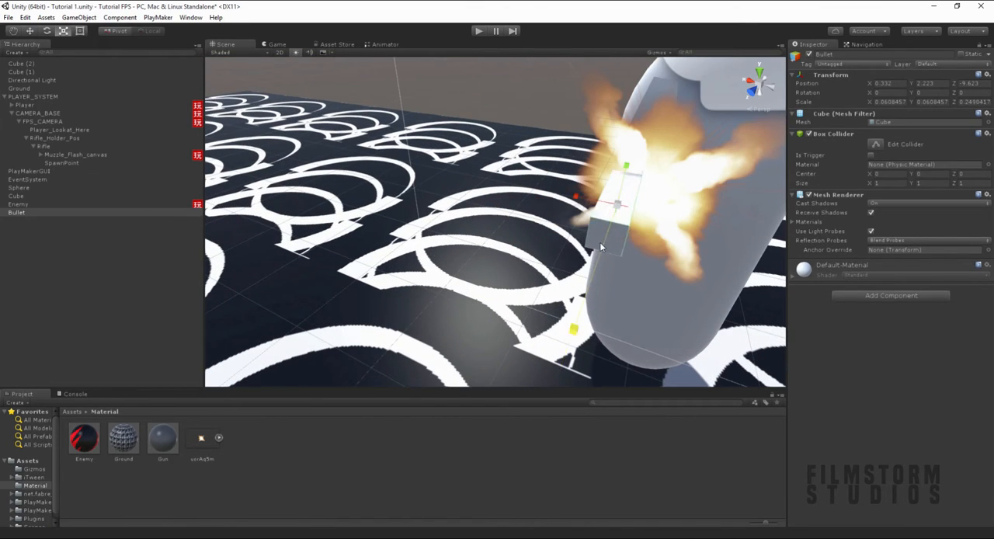
{"action": "key", "text": "w"}
{"action": "left_click_drag", "start_coordinate": [624, 203], "coordinate": [635, 210]}
{"action": "left_click_drag", "start_coordinate": [738, 208], "coordinate": [626, 159], "text": "alt"}
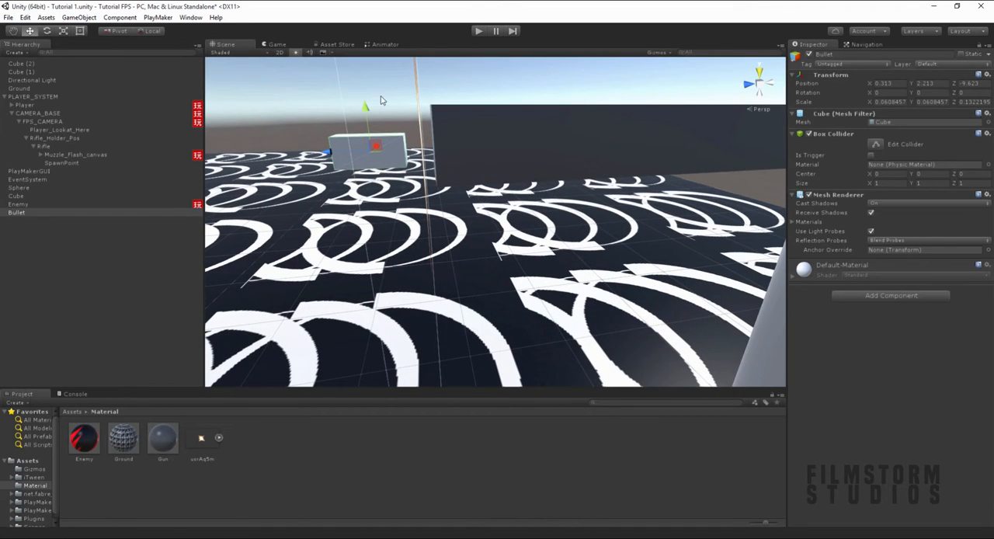
- Add a PlayMakerFSM component to Bullet and name the FSM Bullet-TranslateForward
{"action": "left_click", "coordinate": [878, 294]}
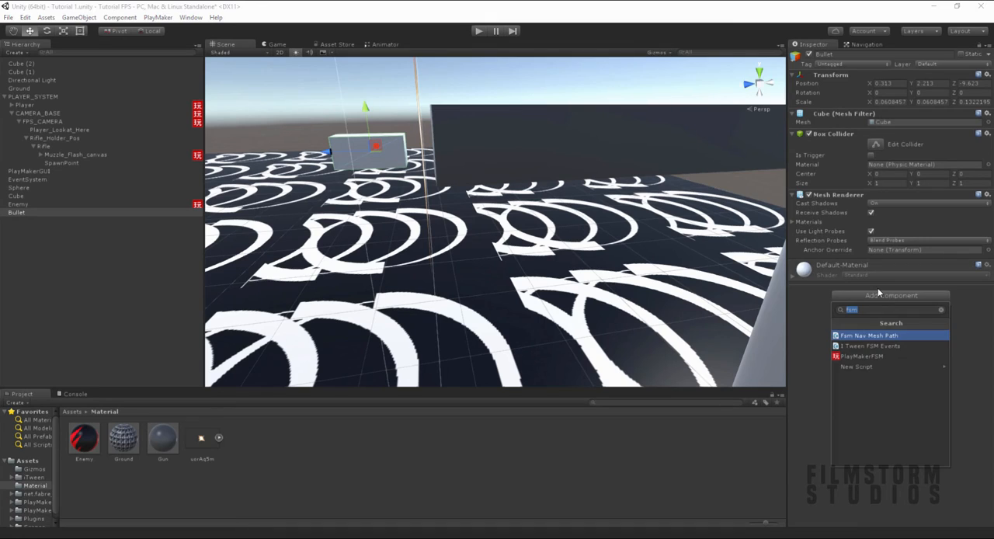
{"action": "key", "text": "Down"}
{"action": "key", "text": "Down"}
{"action": "key", "text": "Return"}
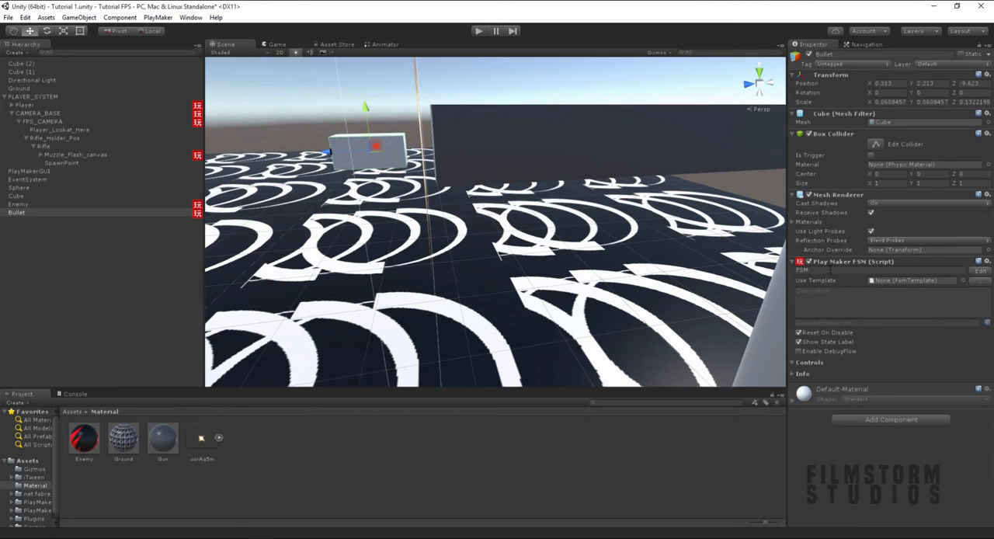
{"action": "left_click", "coordinate": [828, 271]}
{"action": "type", "text": "Pl"}
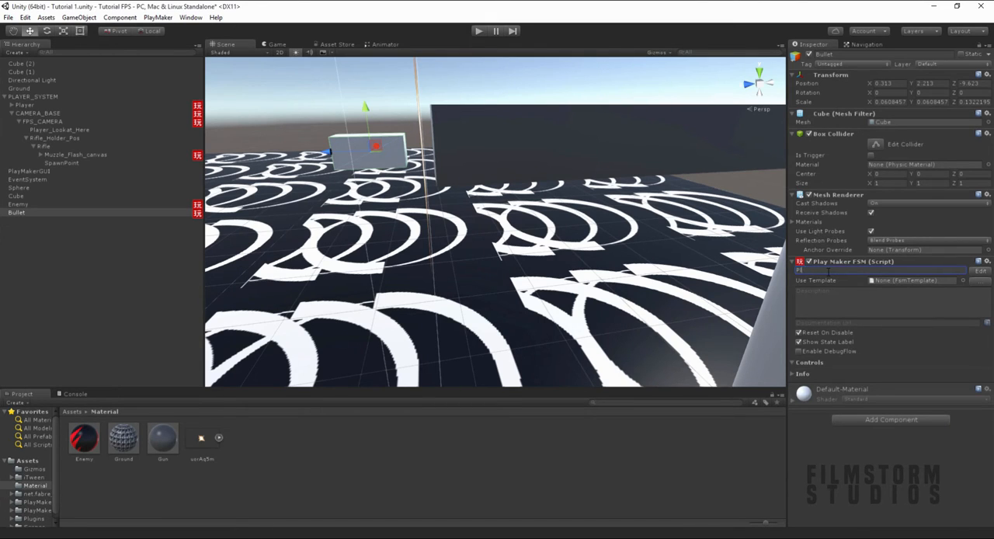
{"action": "type", "text": "aet-TranslateForward"}
- Open the FSM for editing and give State 1 a Translate action with Z set to 10
{"action": "left_click", "coordinate": [980, 270]}
{"action": "left_click", "coordinate": [159, 223]}
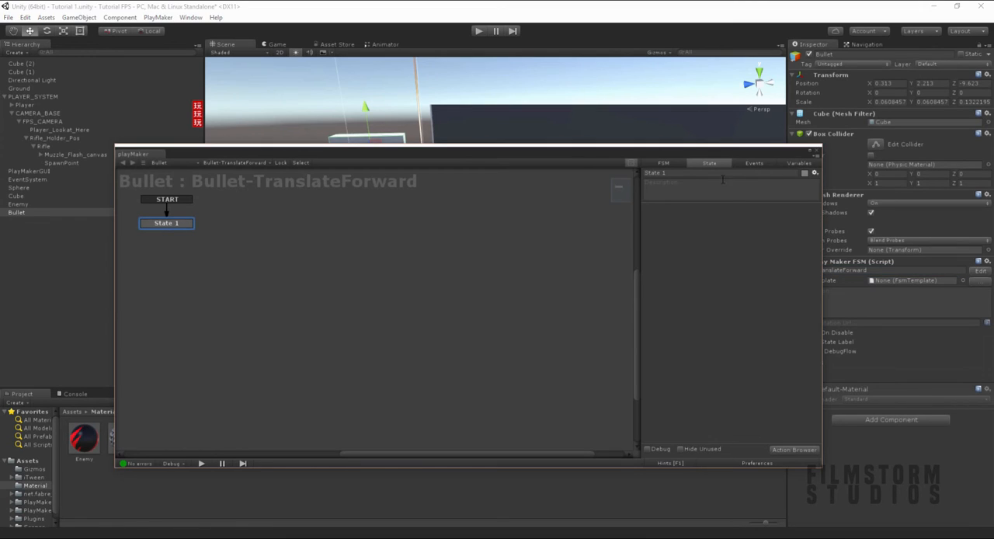
{"action": "left_click", "coordinate": [805, 449]}
{"action": "type", "text": "translat"}
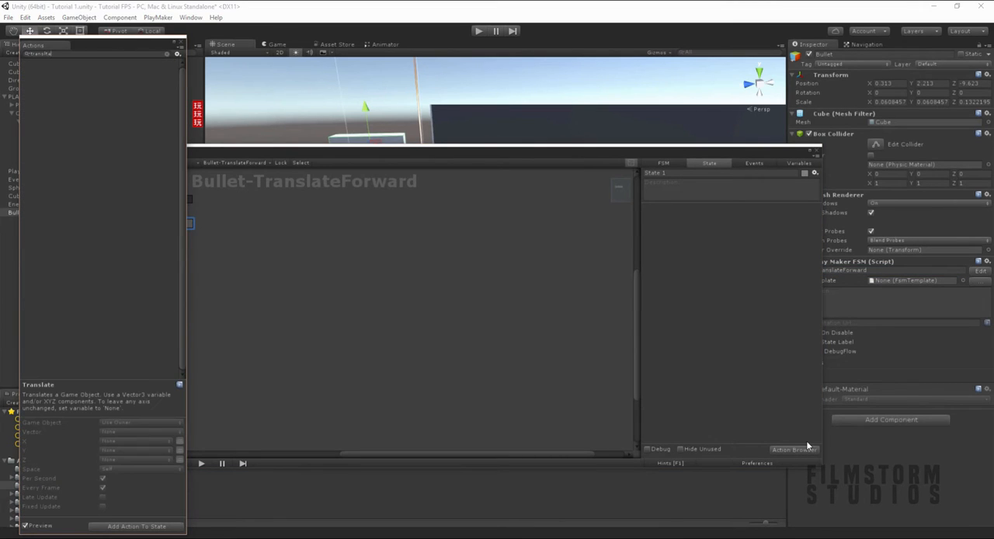
{"action": "key", "text": "Return"}
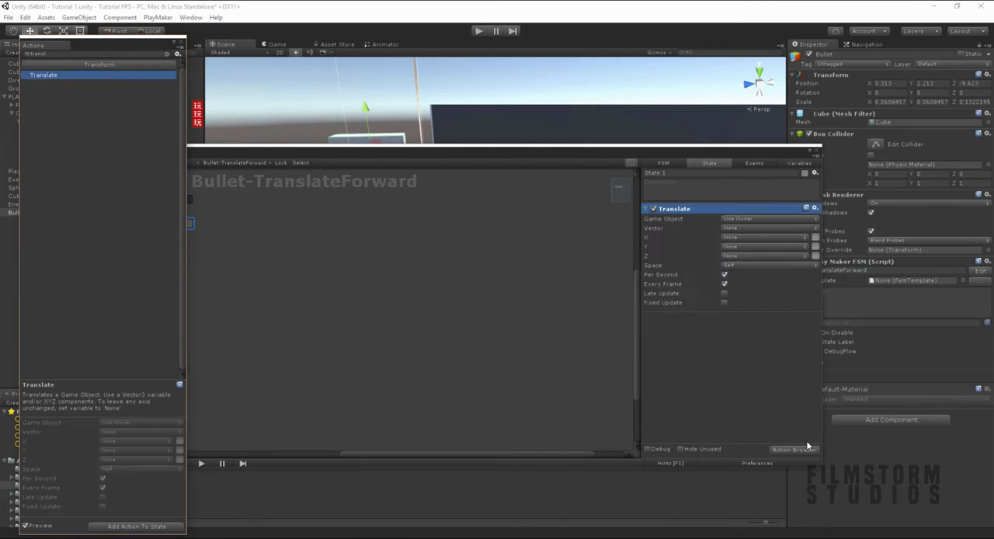
{"action": "left_click", "coordinate": [815, 256]}
{"action": "left_click", "coordinate": [743, 257]}
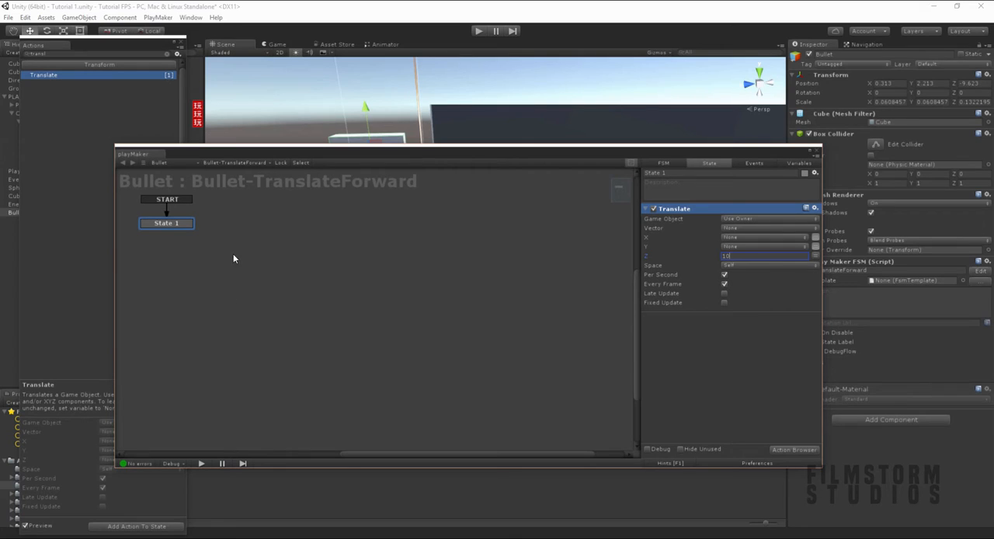
- Add an event named testhitobj to the Bullet-TranslateForward FSM
{"action": "left_click", "coordinate": [754, 163]}
{"action": "left_click", "coordinate": [710, 433]}
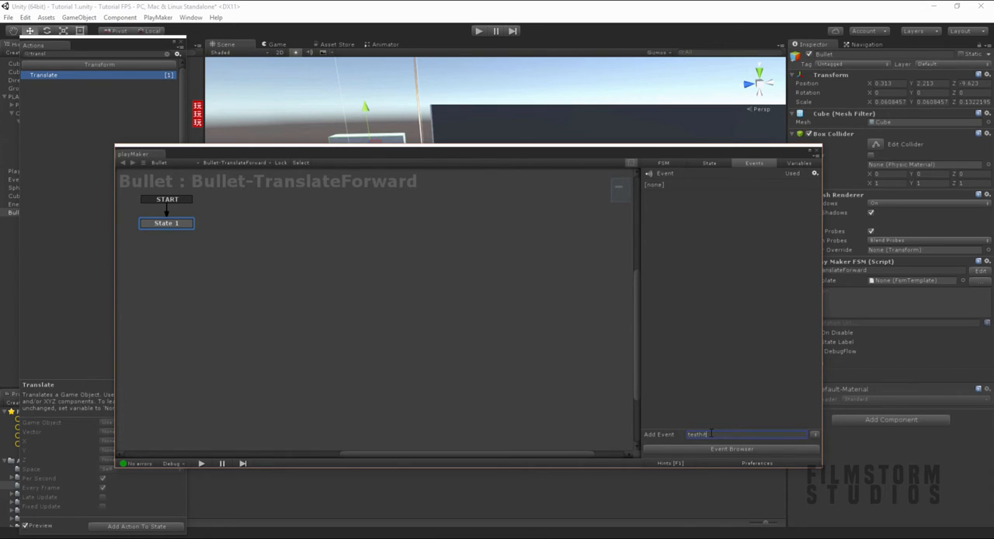
{"action": "type", "text": "testhitobj"}
{"action": "key", "text": "Return"}
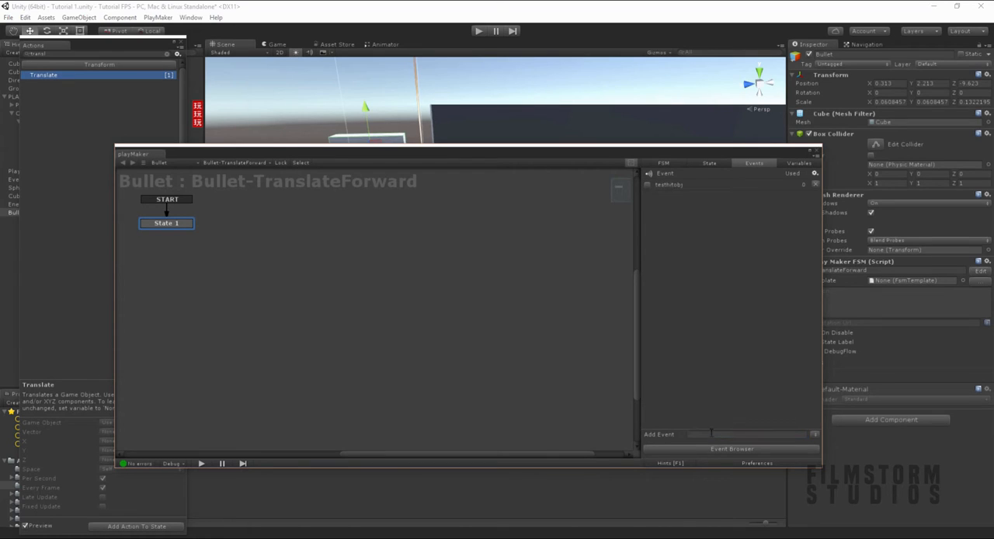
- Add a variable of type GameObject named testobj to the FSM
{"action": "left_click", "coordinate": [799, 163]}
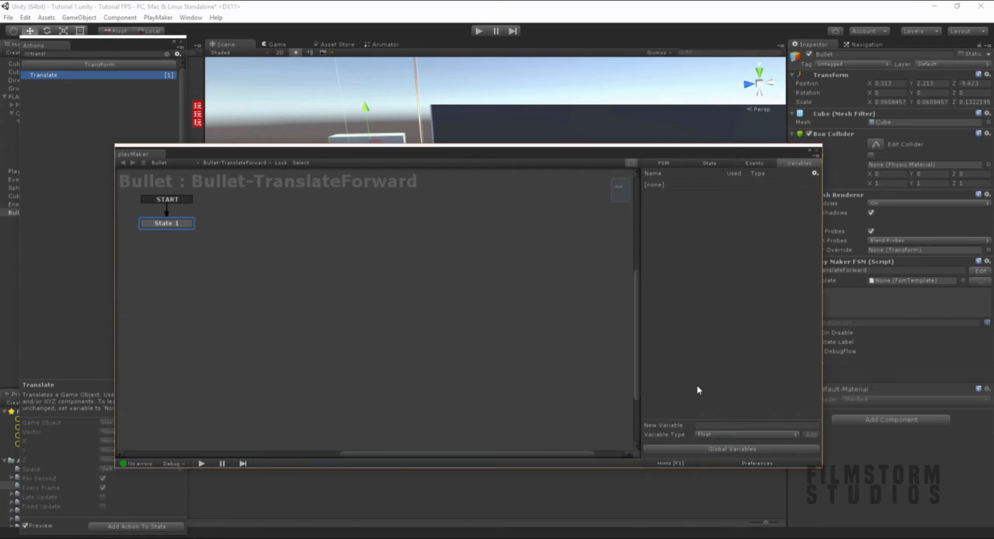
{"action": "left_click", "coordinate": [704, 434]}
{"action": "left_click", "coordinate": [722, 330]}
{"action": "left_click", "coordinate": [708, 426]}
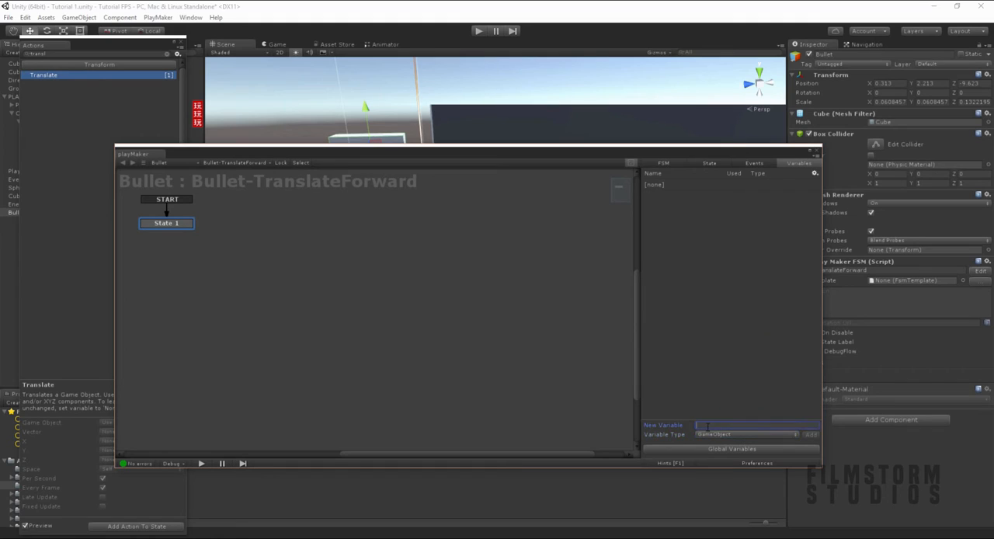
{"action": "type", "text": "testobj"}
{"action": "key", "text": "Return"}
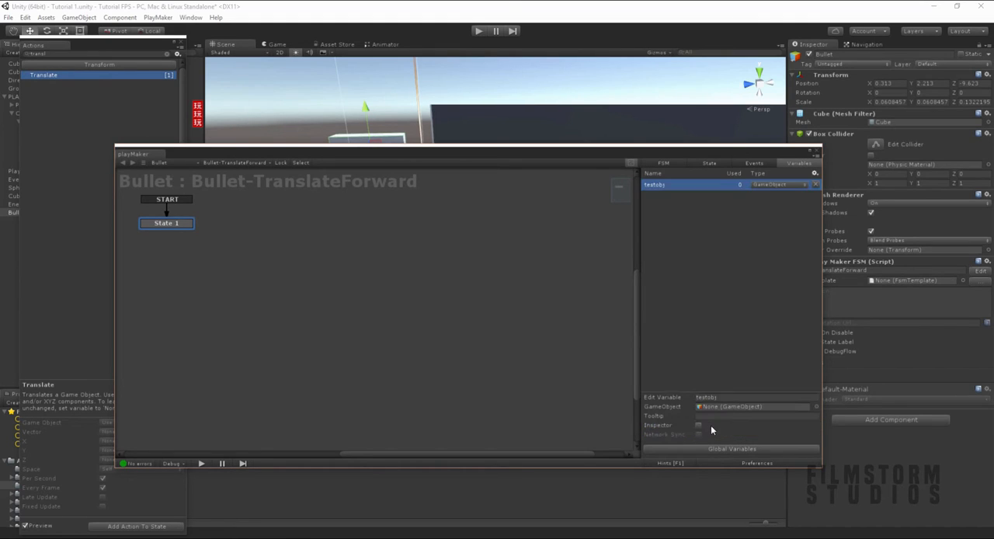
- Add a testhitobj transition to State 1 and connect it to a newly added second state
{"action": "right_click", "coordinate": [168, 225]}
{"action": "mouse_move", "coordinate": [190, 231]}
{"action": "left_click", "coordinate": [296, 235]}
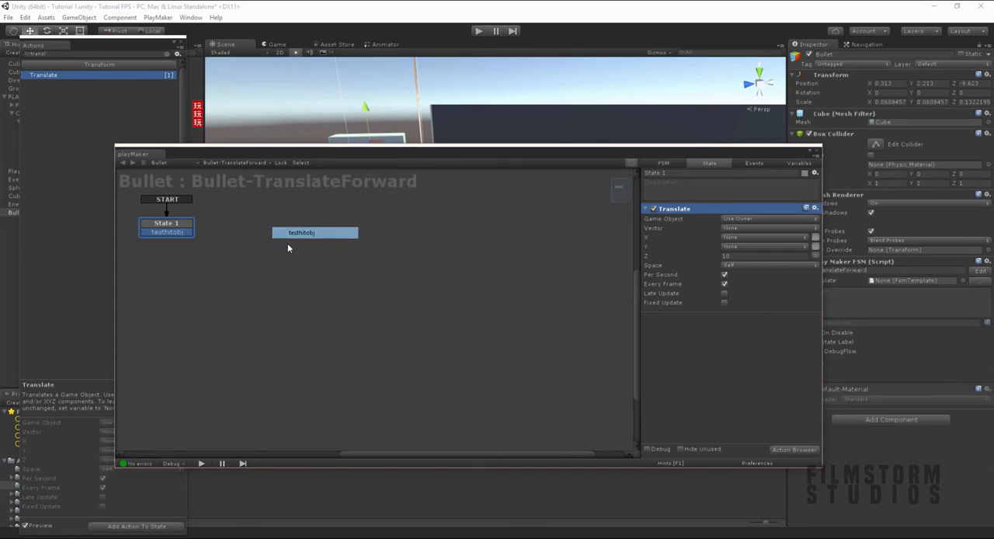
{"action": "right_click", "coordinate": [277, 251]}
{"action": "left_click", "coordinate": [301, 259]}
{"action": "left_click_drag", "start_coordinate": [188, 232], "coordinate": [295, 254]}
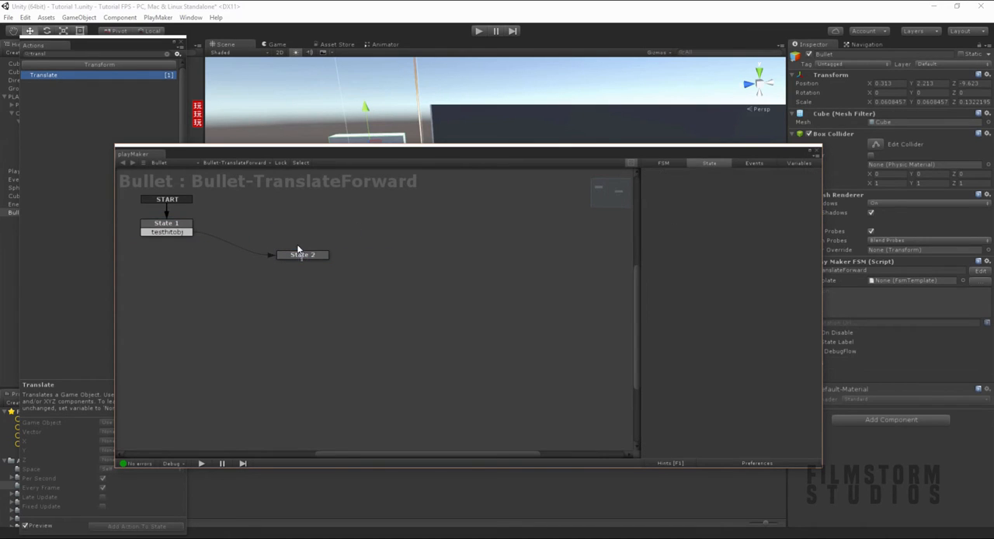
- Rename State 1 to MovingForward and State 2 to "I hit something", and align the second state level with the transition
{"action": "left_click", "coordinate": [167, 225]}
{"action": "left_click", "coordinate": [717, 172]}
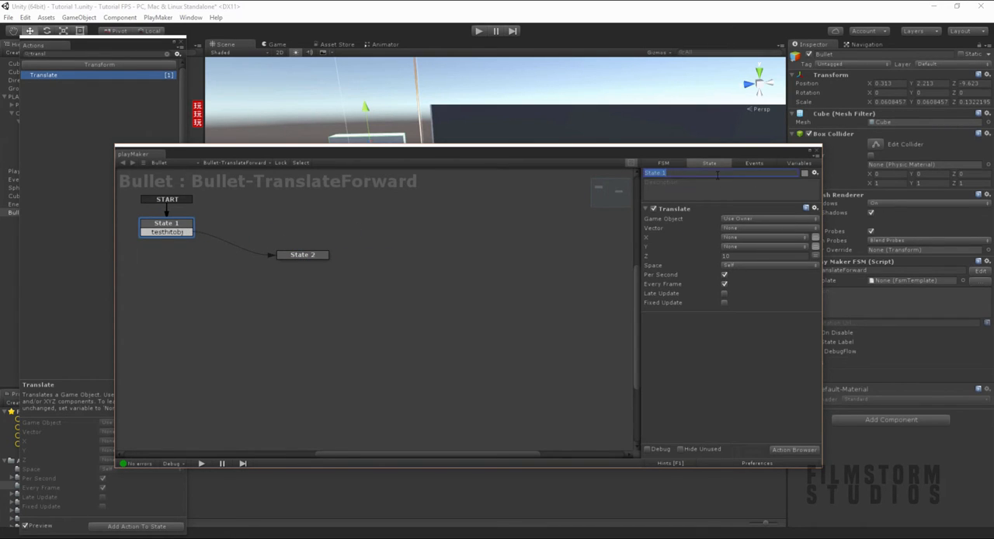
{"action": "type", "text": "MovingForward"}
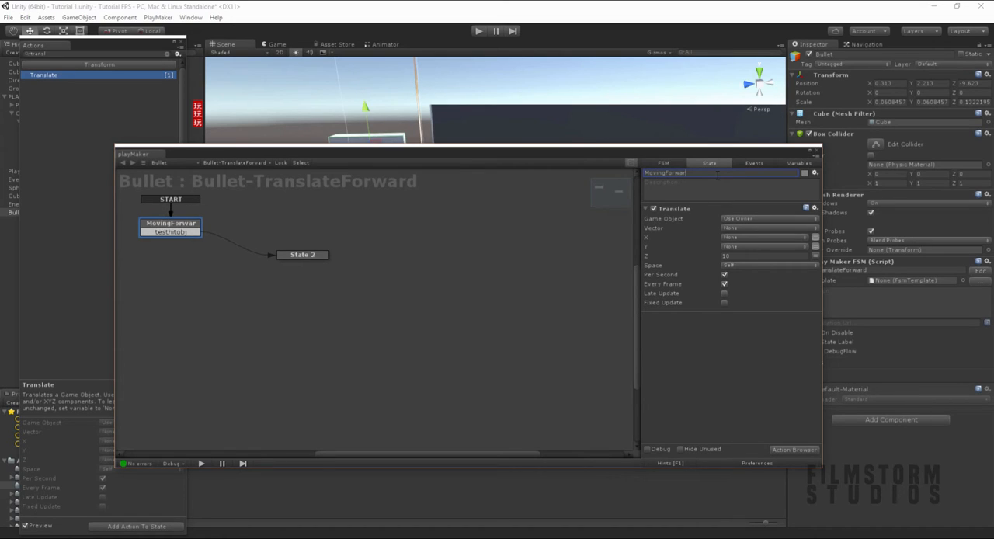
{"action": "left_click", "coordinate": [327, 256]}
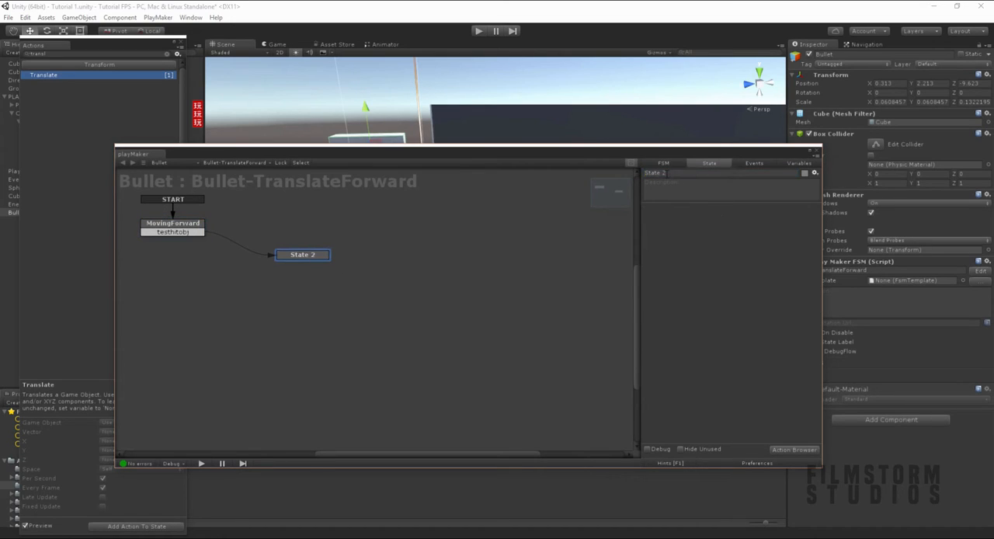
{"action": "left_click", "coordinate": [667, 173]}
{"action": "type", "text": "I hit something"}
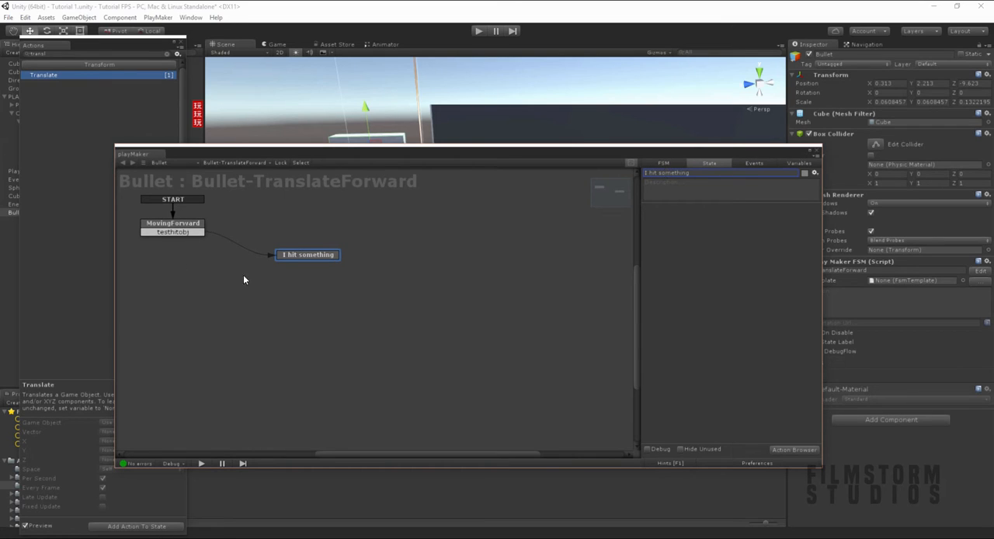
{"action": "left_click_drag", "start_coordinate": [282, 262], "coordinate": [278, 237]}
- Add the physics Raycast action to the MovingForward state
{"action": "left_click", "coordinate": [173, 226]}
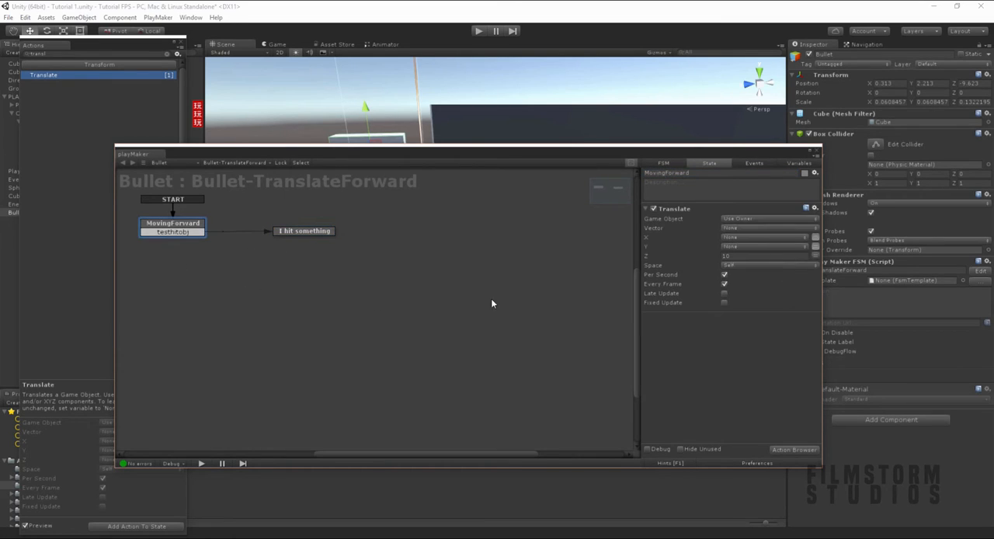
{"action": "left_click", "coordinate": [802, 449]}
{"action": "type", "text": "raycast"}
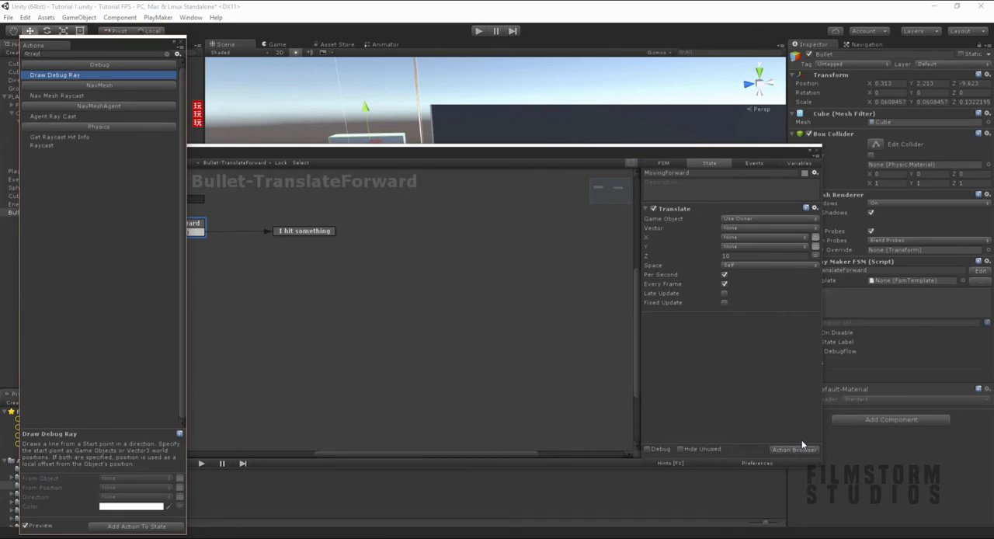
{"action": "key", "text": "Down"}
{"action": "key", "text": "Down"}
{"action": "key", "text": "Down"}
{"action": "key", "text": "Return"}
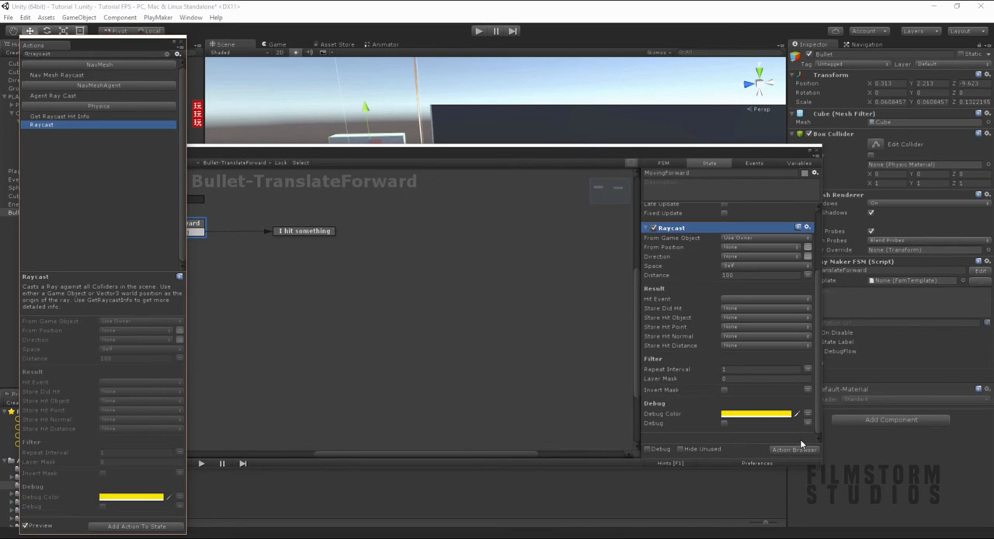
- Give the Raycast action a manually entered direction with Z at 1, and nudge the bullet along its Z axis to about -9.6
{"action": "left_click", "coordinate": [183, 43]}
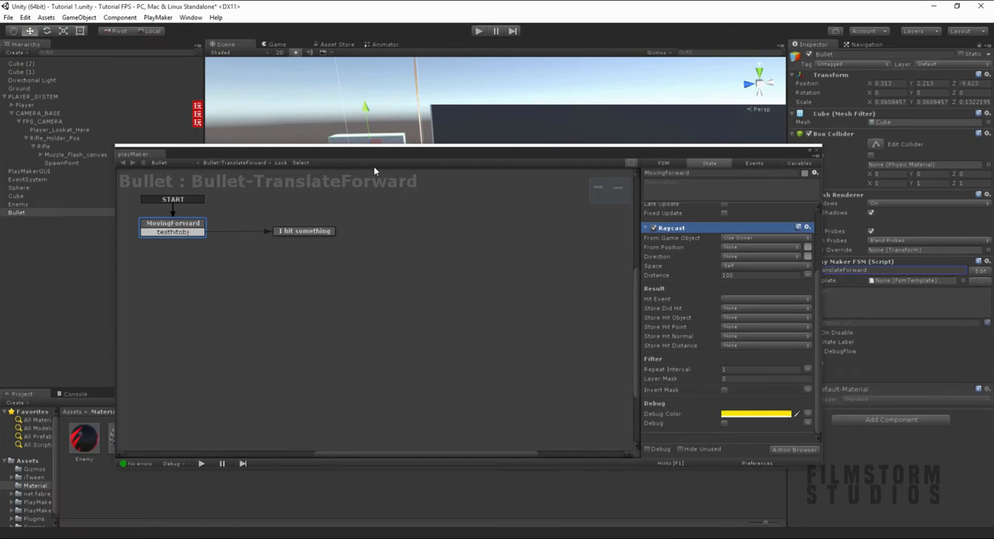
{"action": "left_click_drag", "start_coordinate": [373, 154], "coordinate": [447, 320]}
{"action": "scroll", "coordinate": [473, 238], "scroll_direction": "down", "scroll_amount": 10}
{"action": "left_click_drag", "start_coordinate": [488, 238], "coordinate": [492, 222], "text": "alt"}
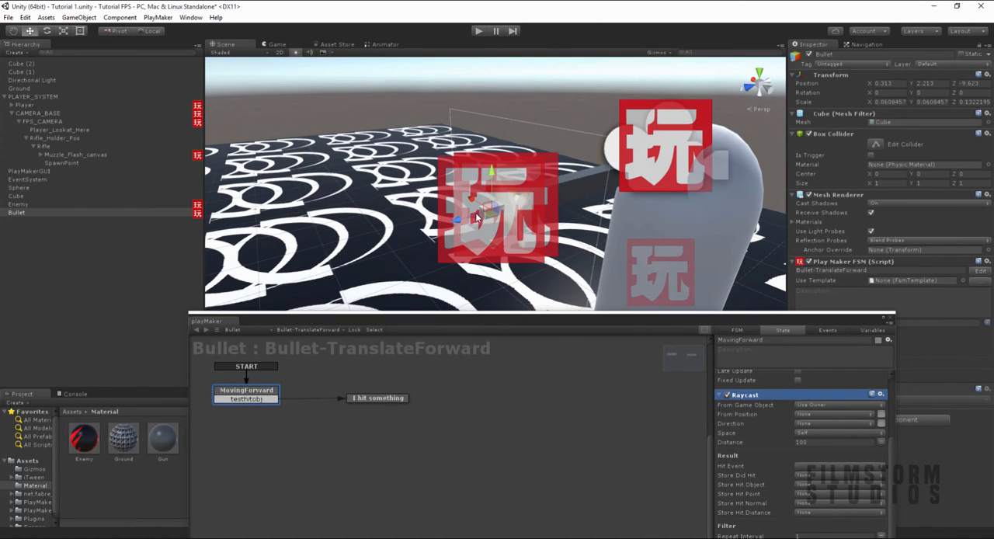
{"action": "scroll", "coordinate": [543, 234], "scroll_direction": "down", "scroll_amount": 5}
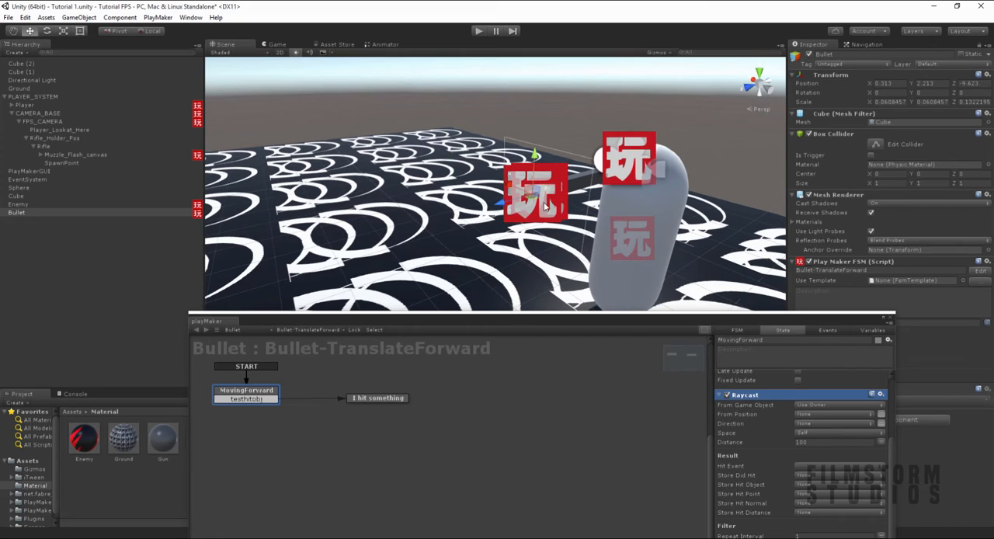
{"action": "left_click_drag", "start_coordinate": [606, 220], "coordinate": [609, 206], "text": "alt"}
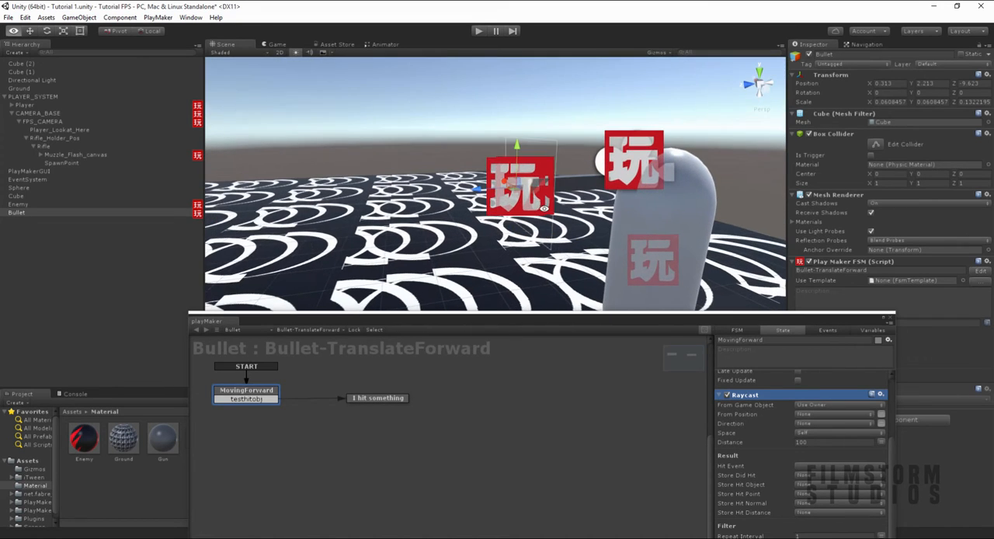
{"action": "left_click_drag", "start_coordinate": [681, 324], "coordinate": [656, 280]}
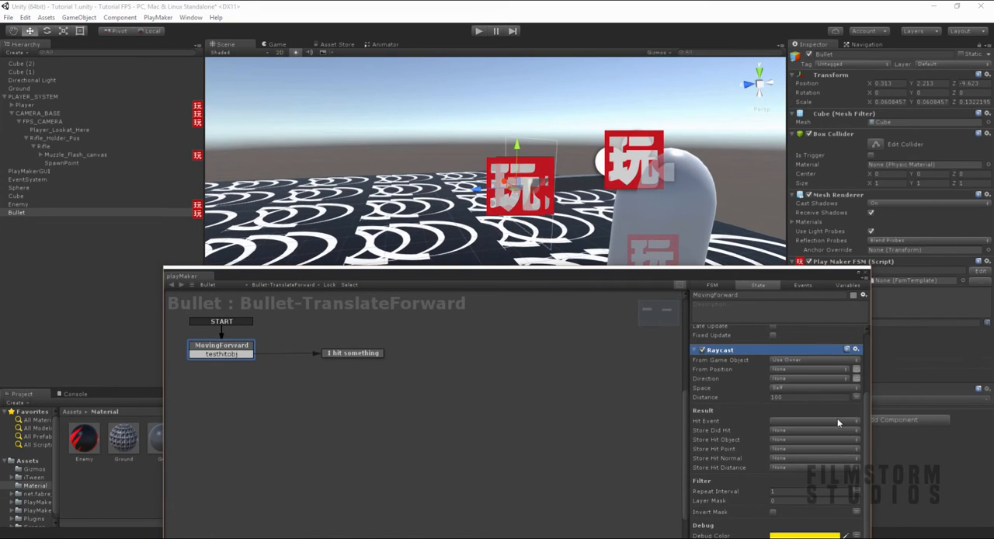
{"action": "left_click", "coordinate": [855, 379]}
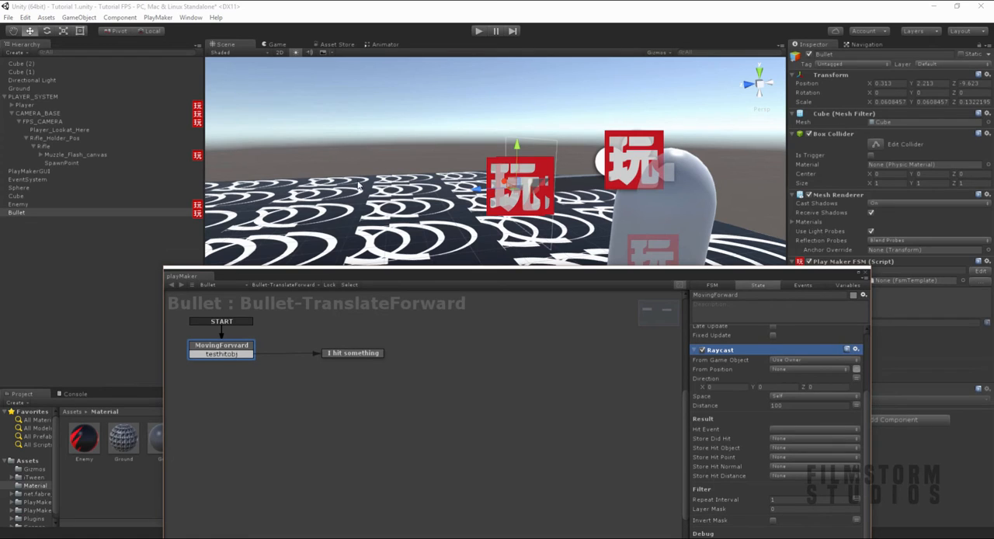
{"action": "left_click", "coordinate": [832, 386]}
{"action": "mouse_move", "coordinate": [482, 192]}
{"action": "left_mouse_down"}
{"action": "mouse_move", "coordinate": [456, 194]}
{"action": "mouse_move", "coordinate": [478, 192]}
{"action": "mouse_move", "coordinate": [457, 184]}
{"action": "mouse_move", "coordinate": [466, 186]}
{"action": "left_mouse_up"}
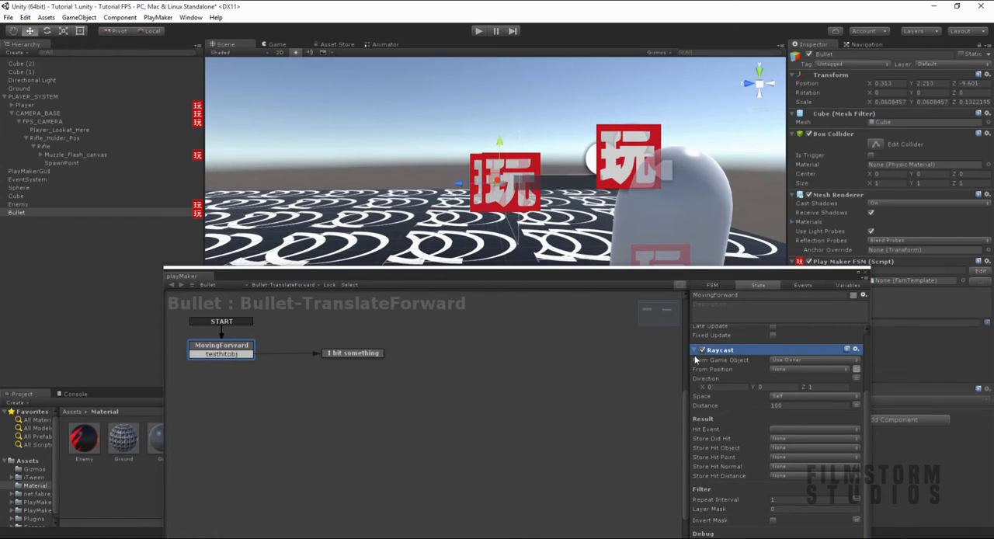
- Set the Raycast hit event to testhitobj and store the hit object in the testobj variable
{"action": "scroll", "coordinate": [759, 424], "scroll_direction": "down", "scroll_amount": 1}
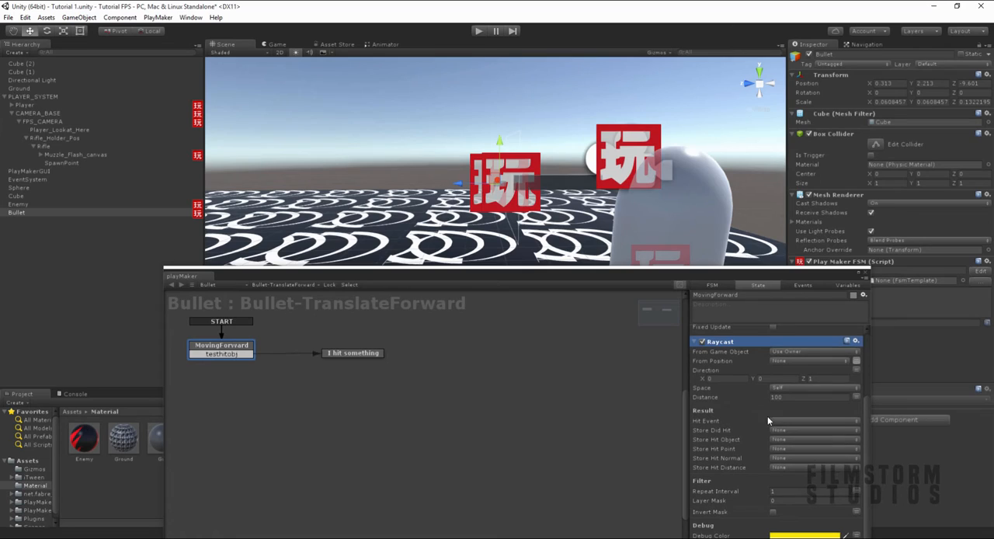
{"action": "left_click", "coordinate": [776, 420]}
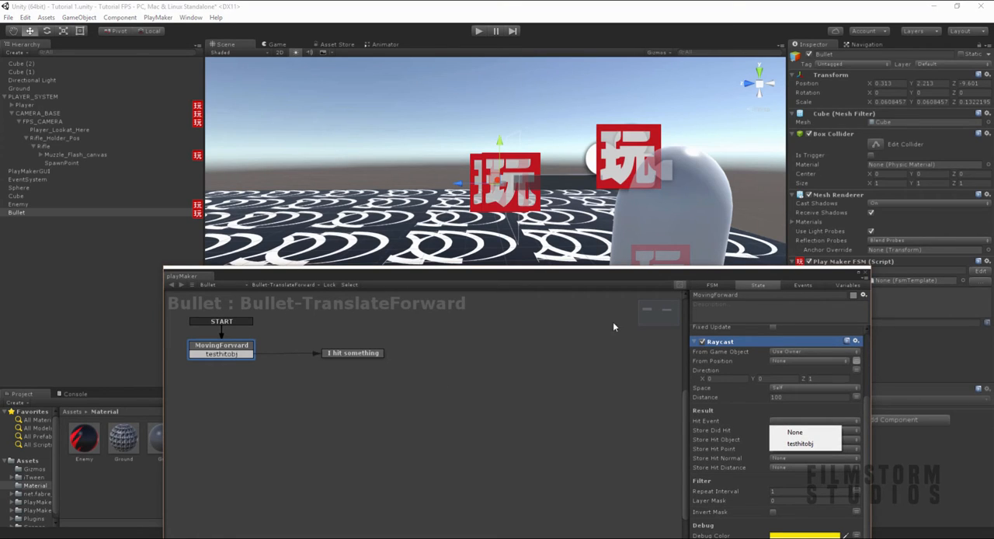
{"action": "left_click", "coordinate": [799, 444]}
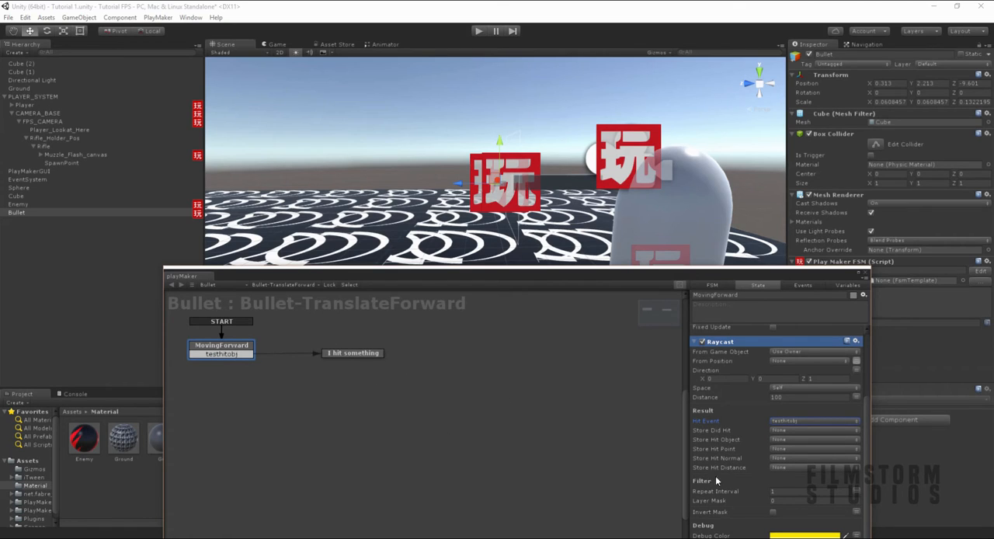
{"action": "left_click", "coordinate": [711, 443]}
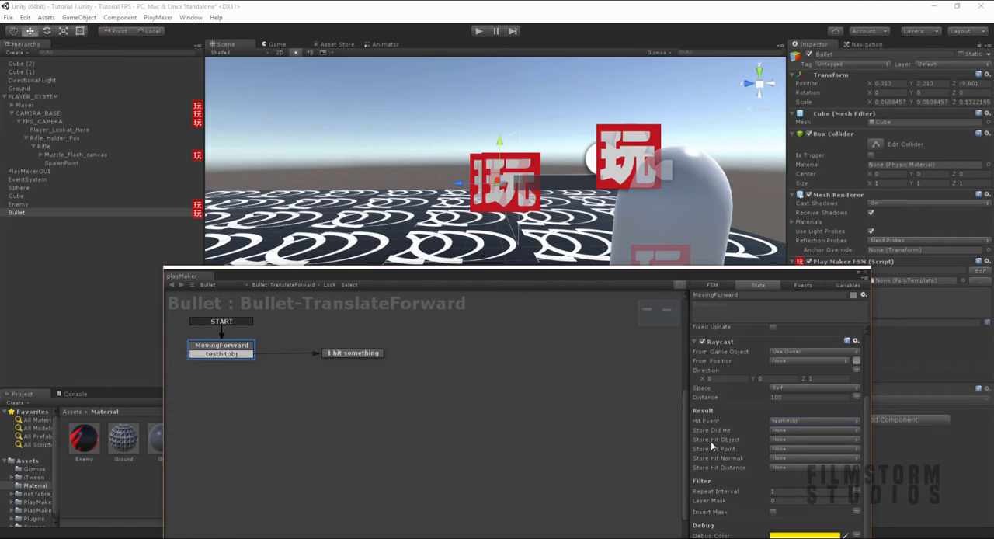
{"action": "left_click", "coordinate": [804, 441]}
{"action": "left_click", "coordinate": [803, 463]}
{"action": "left_click", "coordinate": [847, 286]}
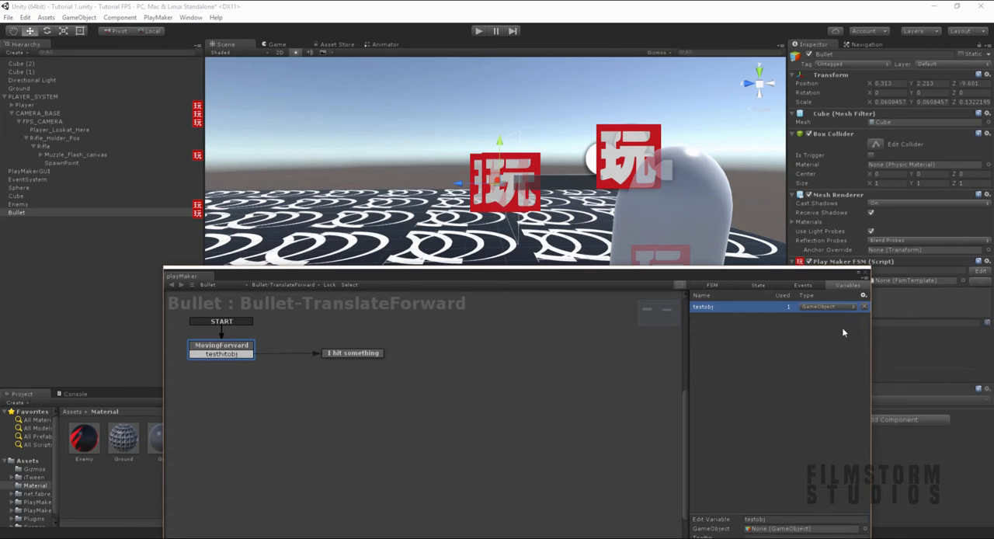
{"action": "left_click", "coordinate": [747, 287]}
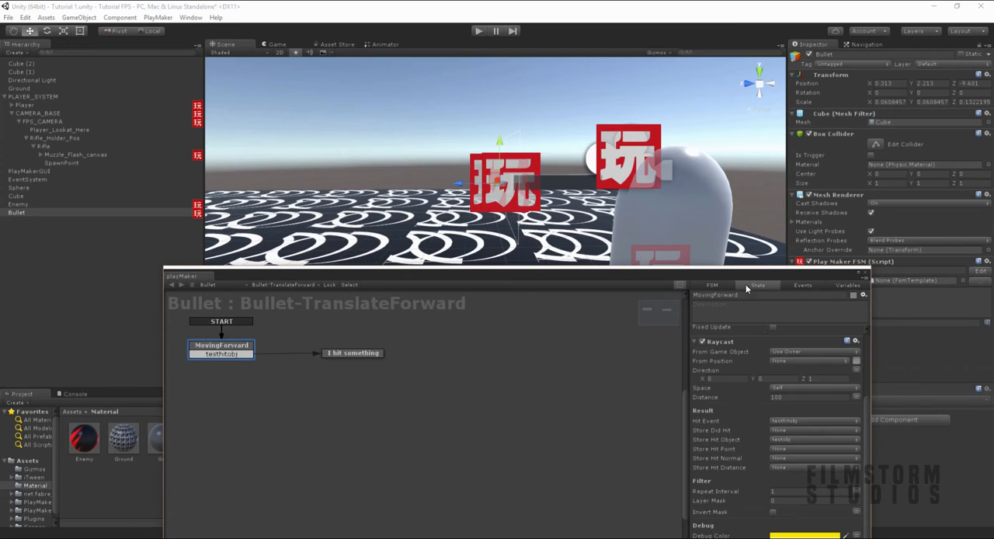
- Set the Raycast distance to 0.9 and enable its debug ray
{"action": "left_click", "coordinate": [800, 397]}
{"action": "type", "text": "0.9"}
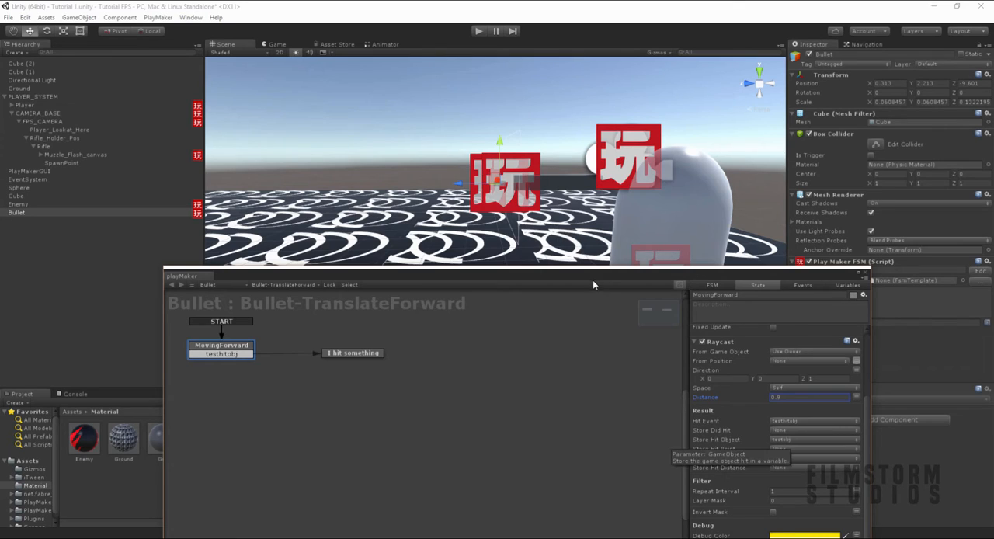
{"action": "left_click_drag", "start_coordinate": [592, 280], "coordinate": [583, 200]}
{"action": "left_click", "coordinate": [764, 465]}
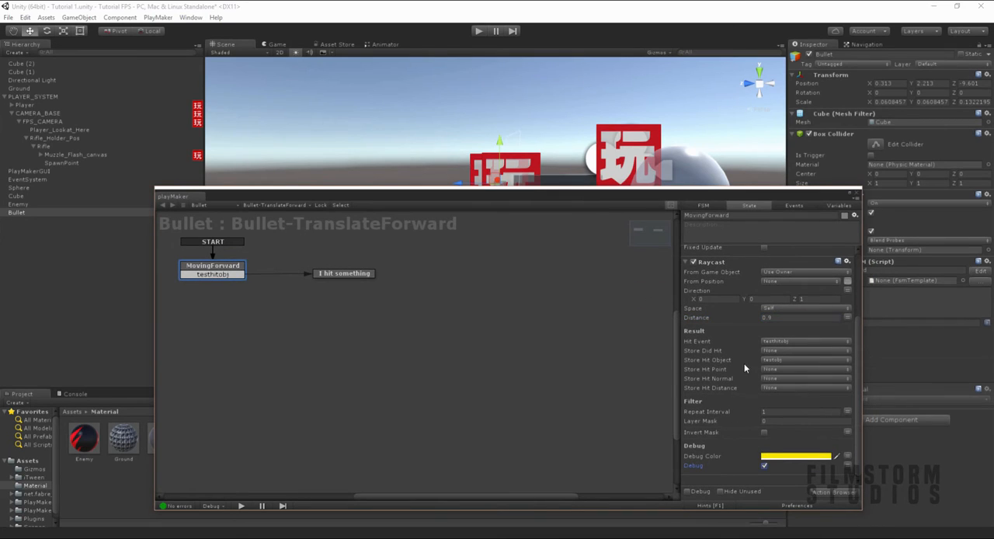
- Add the Game Object Compare Tag action to the "I hit something" state
{"action": "left_click", "coordinate": [330, 274]}
{"action": "left_click_drag", "start_coordinate": [389, 207], "coordinate": [397, 247]}
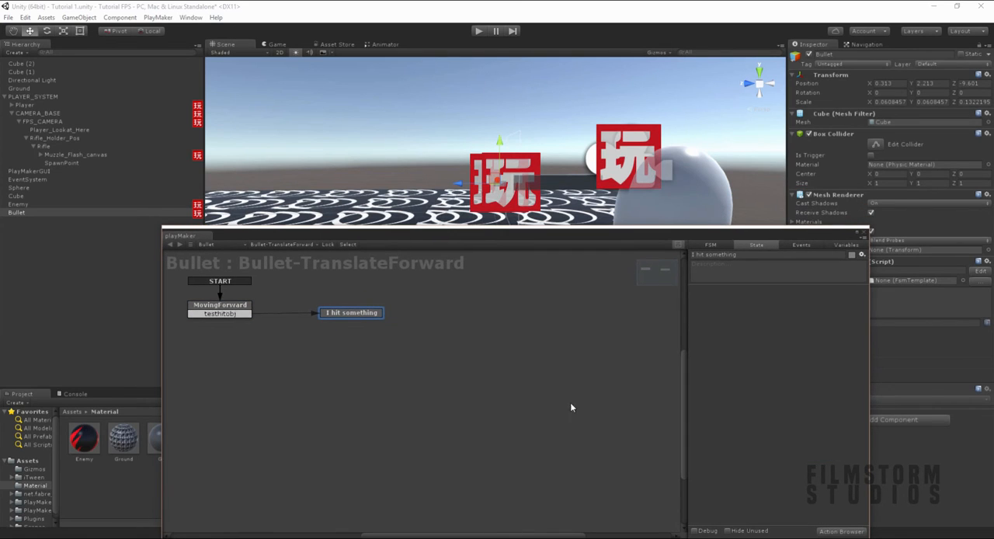
{"action": "left_click_drag", "start_coordinate": [532, 240], "coordinate": [485, 169]}
{"action": "left_click", "coordinate": [794, 460]}
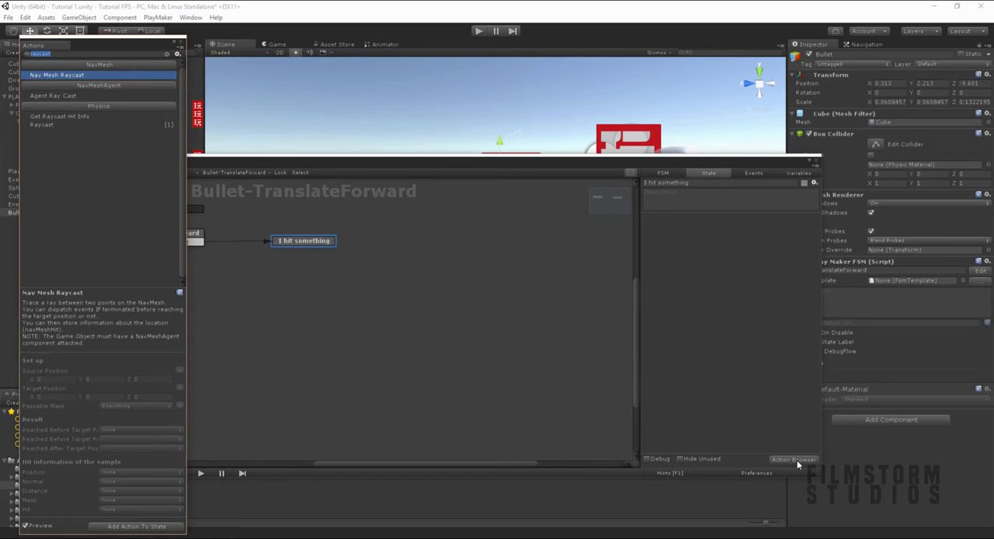
{"action": "type", "text": "game object"}
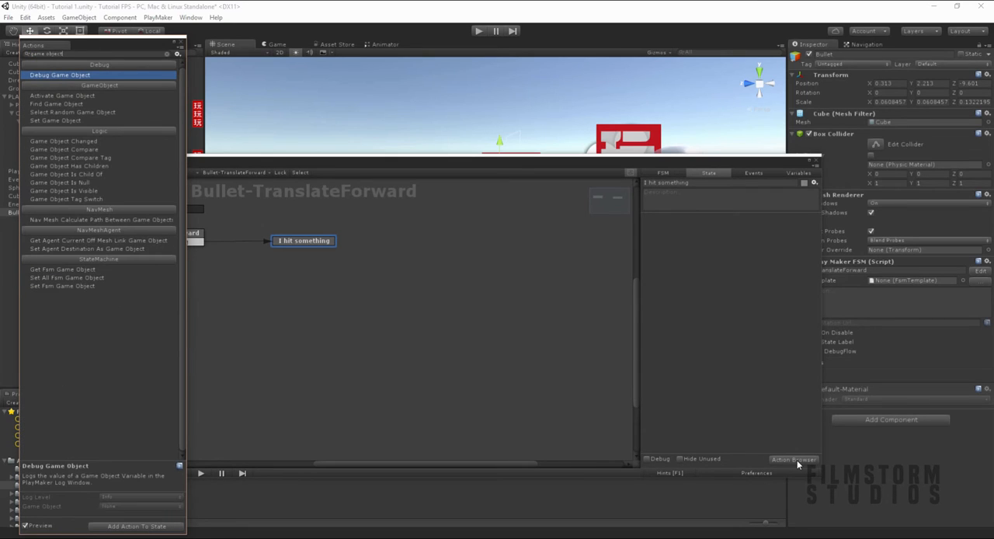
{"action": "left_click", "coordinate": [97, 157]}
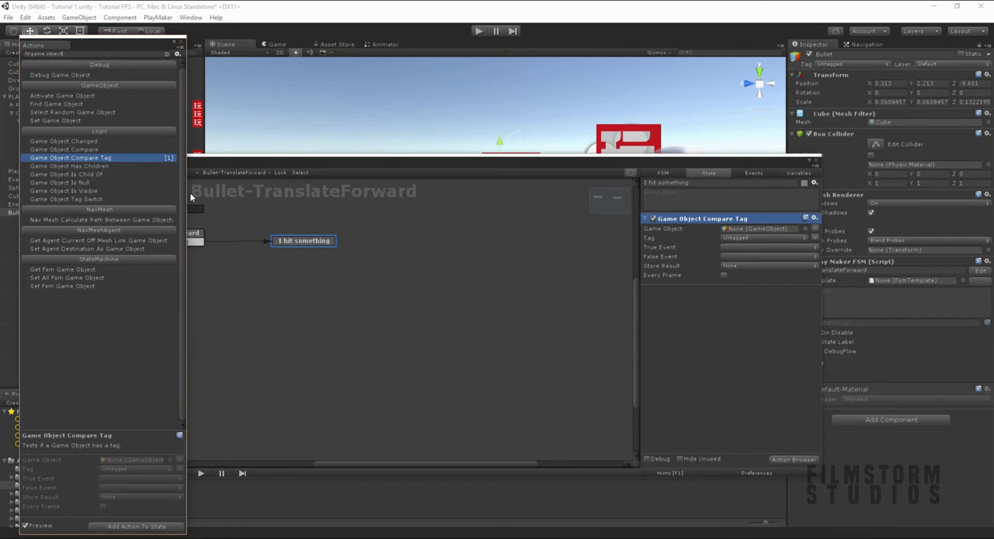
- Make the tag comparison use the testobj variable as its game object
{"action": "left_click", "coordinate": [814, 228]}
{"action": "left_click", "coordinate": [773, 228]}
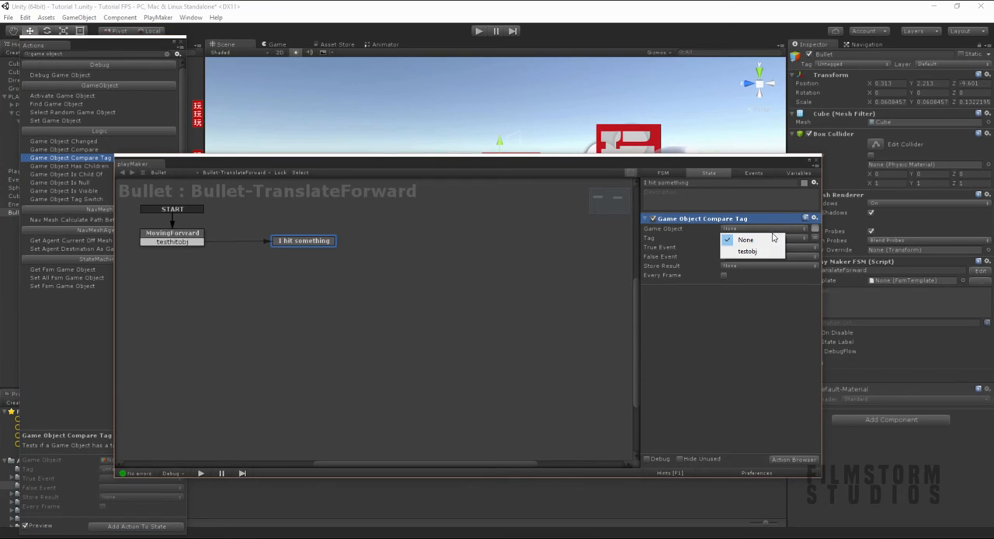
{"action": "left_click", "coordinate": [747, 251]}
{"action": "left_click", "coordinate": [180, 47]}
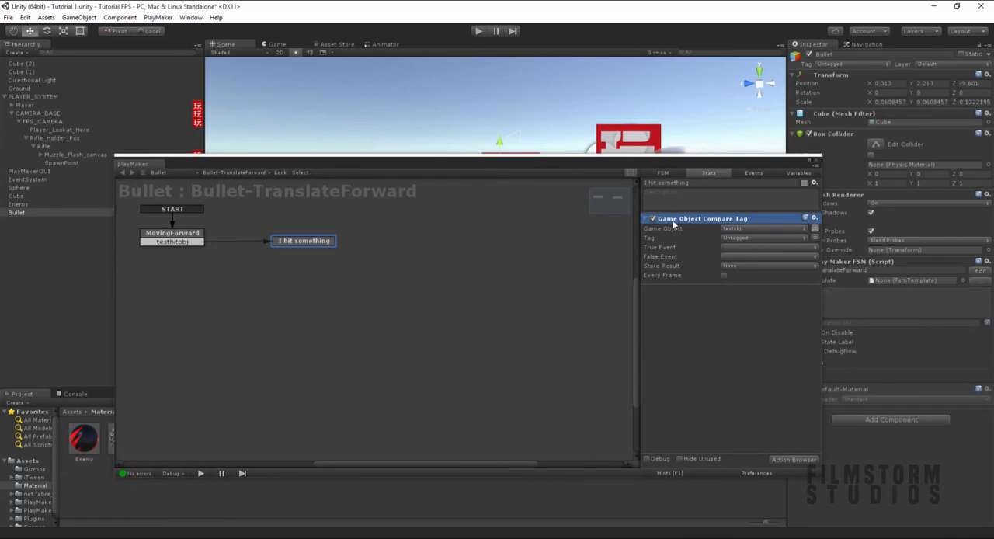
- Create a new project tag named Enemy, starting from the Enemy object's tag options
{"action": "left_click_drag", "start_coordinate": [495, 176], "coordinate": [523, 338]}
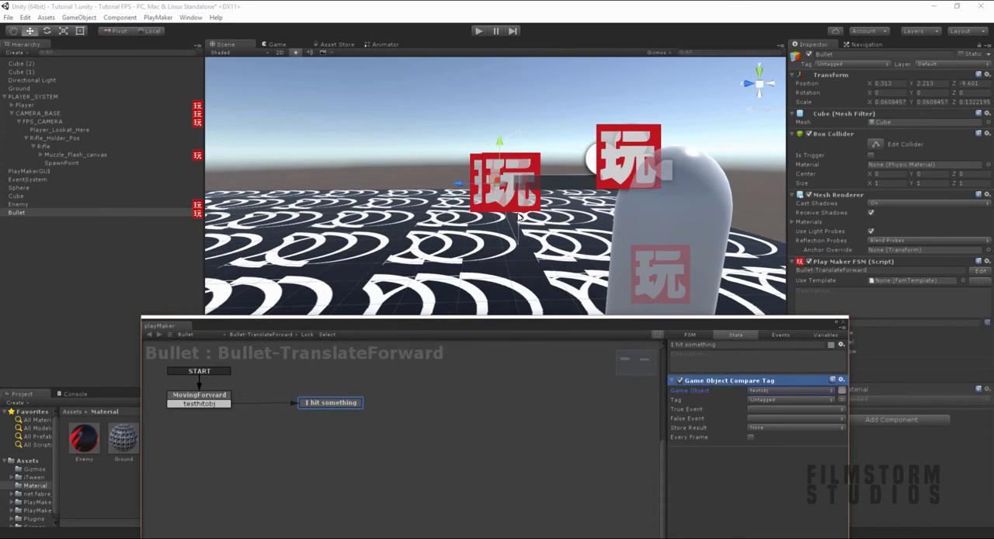
{"action": "left_click_drag", "start_coordinate": [539, 214], "coordinate": [512, 241], "text": "alt"}
{"action": "left_click", "coordinate": [17, 204]}
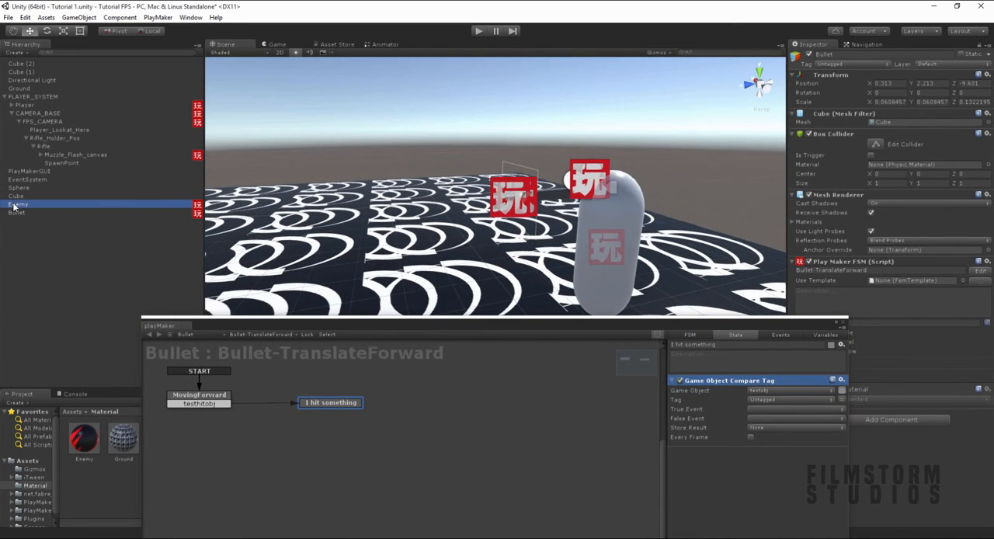
{"action": "left_click", "coordinate": [839, 64]}
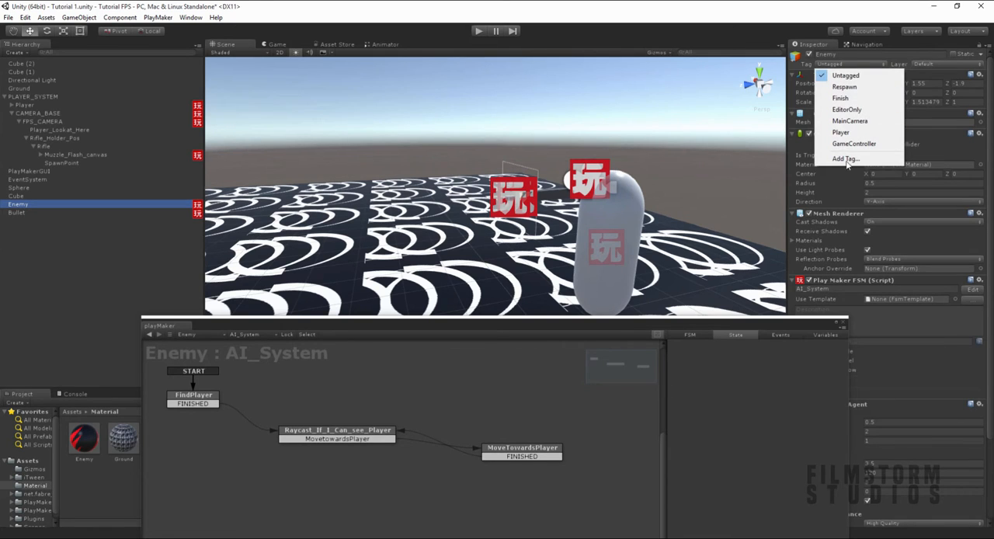
{"action": "left_click", "coordinate": [845, 160]}
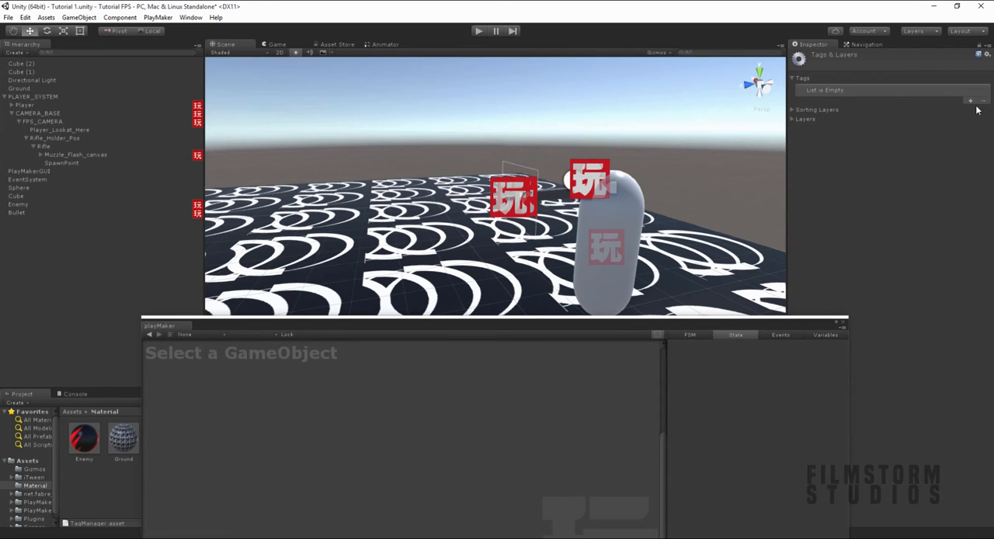
{"action": "left_click", "coordinate": [969, 101]}
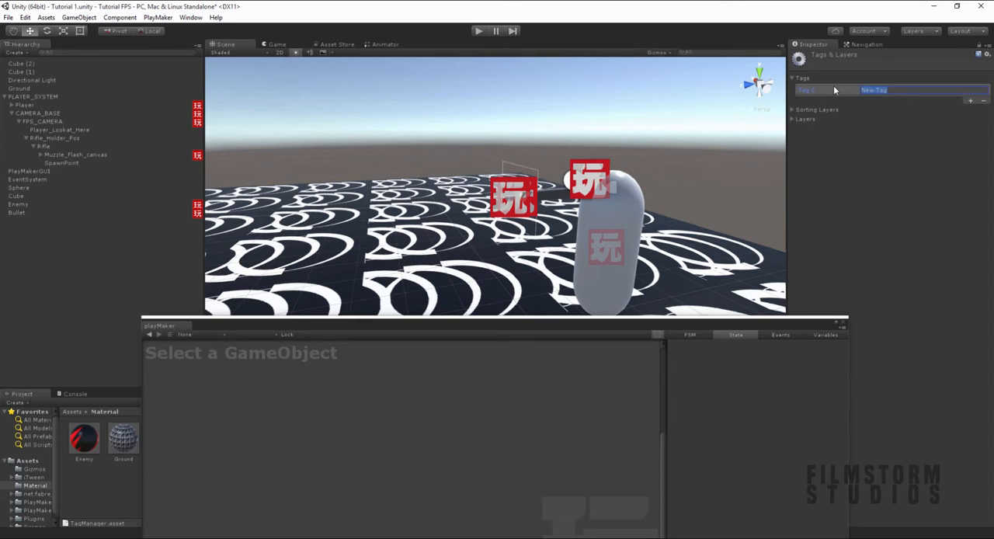
{"action": "type", "text": "Enemy"}
- Assign the Enemy tag to the Enemy object
{"action": "left_click", "coordinate": [22, 204]}
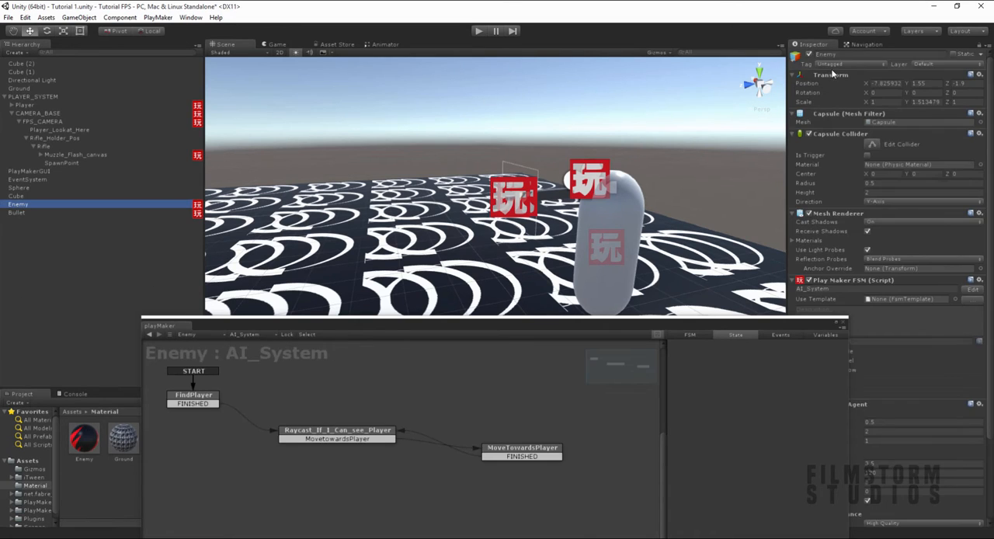
{"action": "left_click", "coordinate": [827, 63]}
{"action": "left_click", "coordinate": [835, 156]}
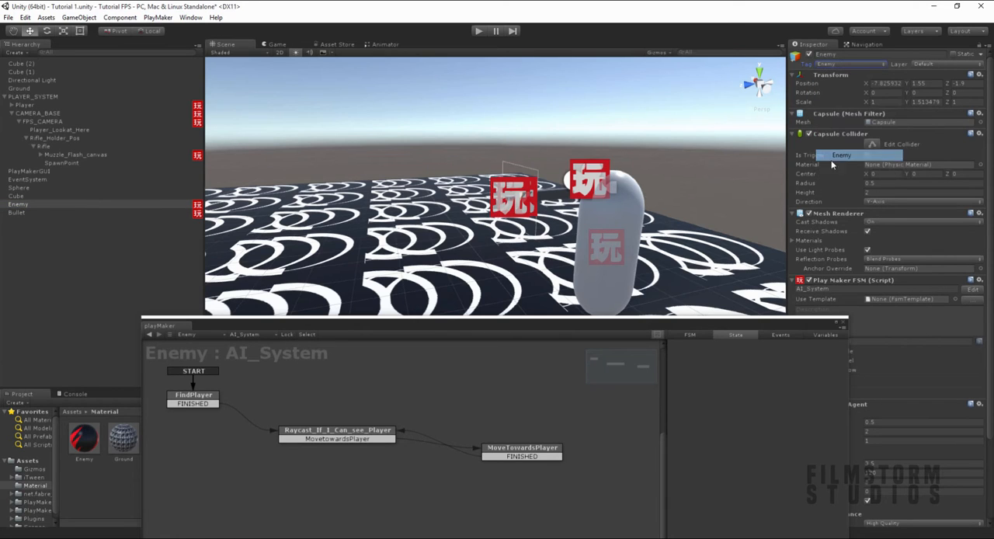
- Set the tag compared in the bullet's "I hit something" state to Enemy
{"action": "left_click_drag", "start_coordinate": [623, 323], "coordinate": [605, 141]}
{"action": "left_click", "coordinate": [30, 212]}
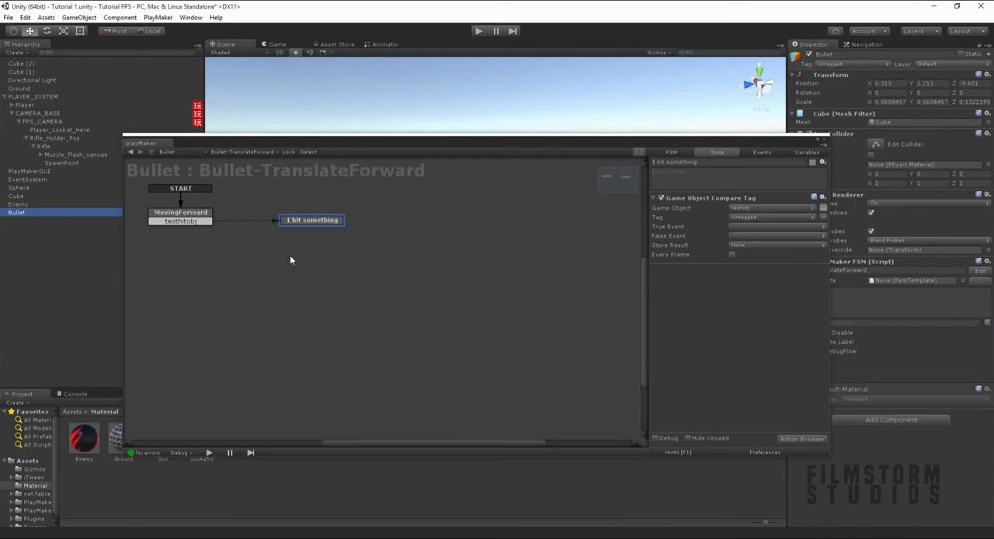
{"action": "left_click", "coordinate": [734, 217]}
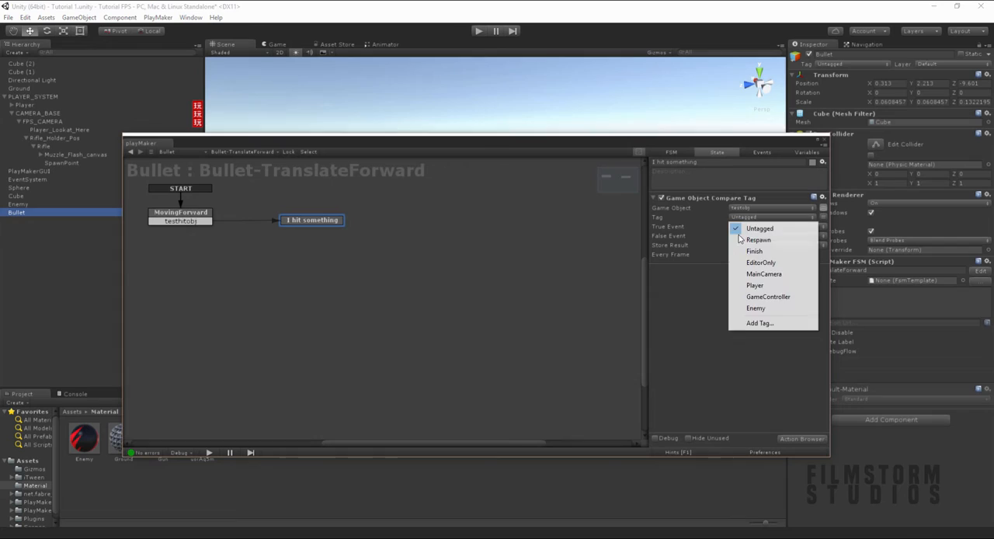
{"action": "left_click", "coordinate": [757, 309]}
- Create a DamagetheEnemy event and assign it as the True Event of the tag comparison in "I hit something"
{"action": "left_click", "coordinate": [748, 155]}
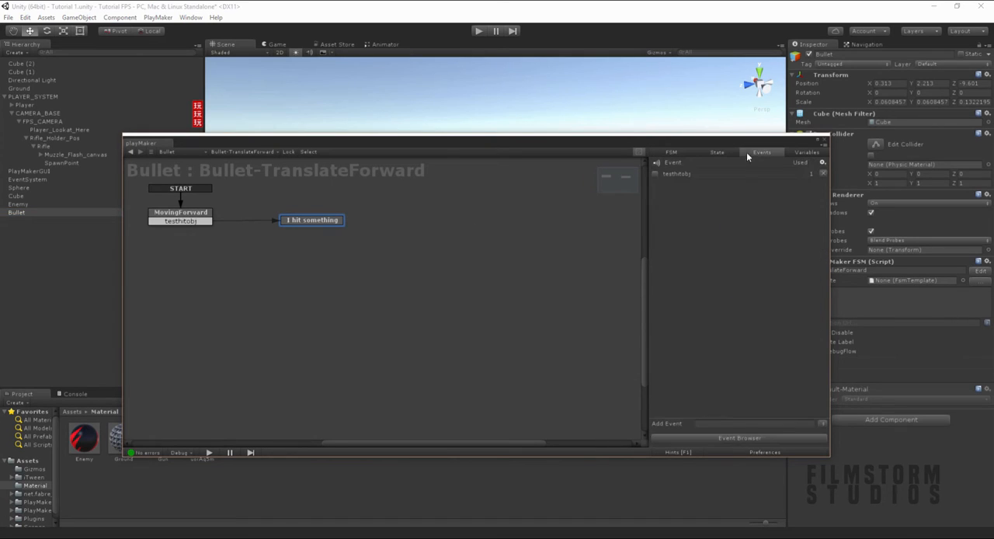
{"action": "left_click", "coordinate": [735, 424]}
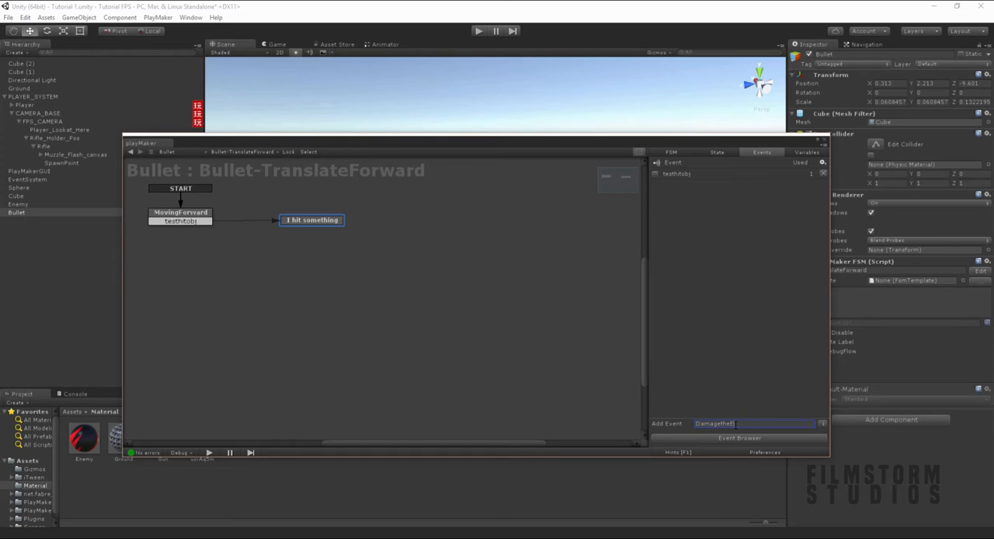
{"action": "key", "text": "Return"}
{"action": "left_click", "coordinate": [303, 222]}
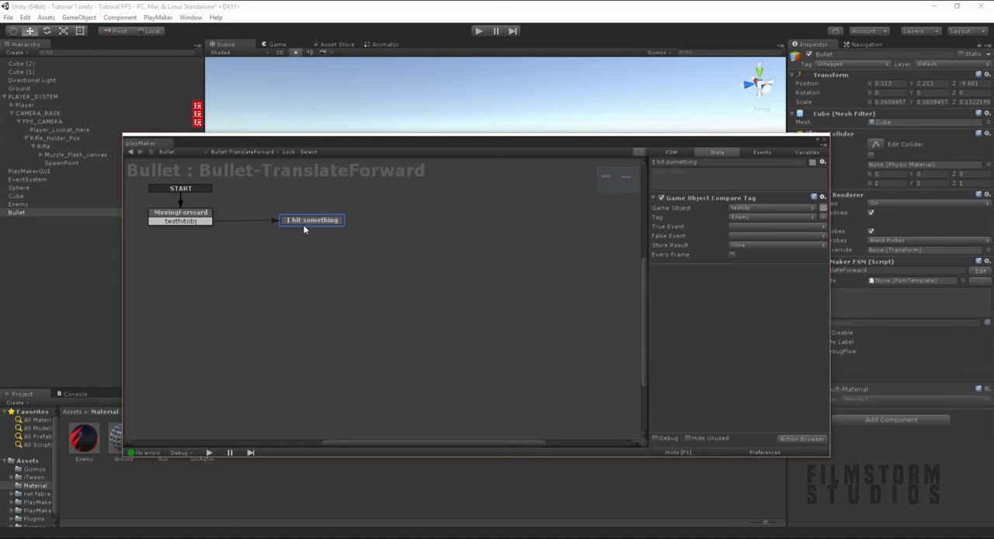
{"action": "left_click", "coordinate": [744, 227]}
{"action": "left_click", "coordinate": [755, 250]}
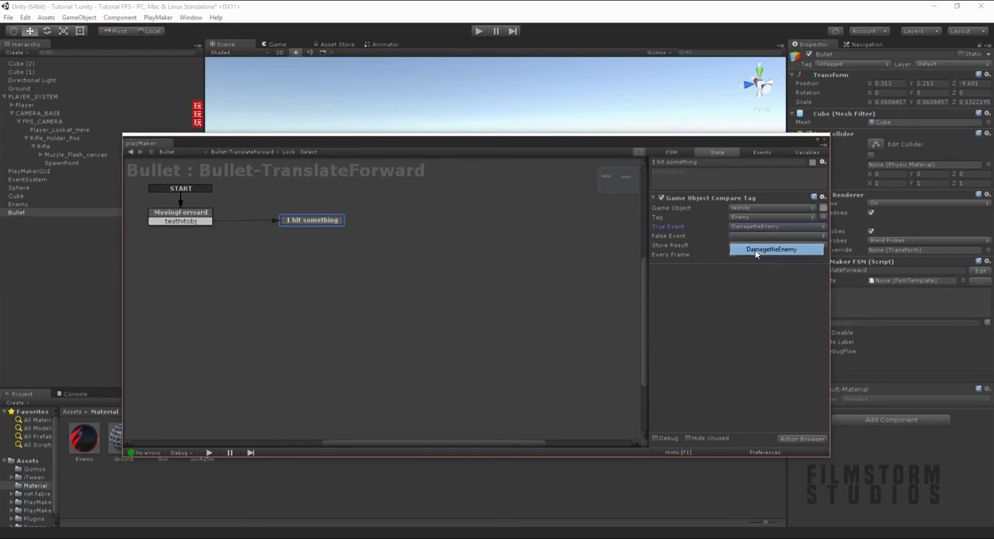
- Add a DamagetheEnemy transition from "I hit something" to a new state named DAMAGE
{"action": "right_click", "coordinate": [340, 222]}
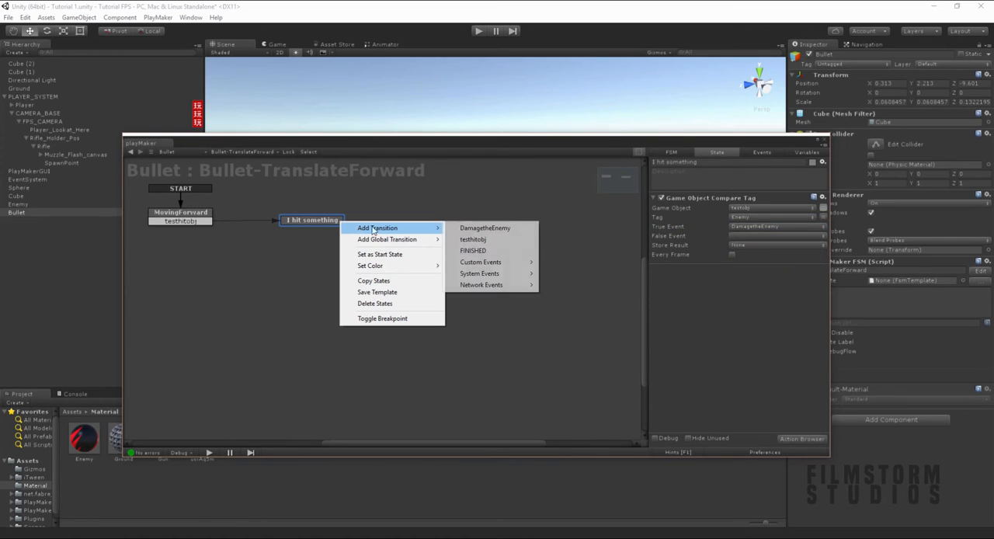
{"action": "left_click", "coordinate": [483, 229]}
{"action": "right_click", "coordinate": [483, 232]}
{"action": "left_click", "coordinate": [483, 231]}
{"action": "left_click_drag", "start_coordinate": [347, 228], "coordinate": [476, 219]}
{"action": "left_click", "coordinate": [661, 162]}
{"action": "type", "text": "DAMAGE"}
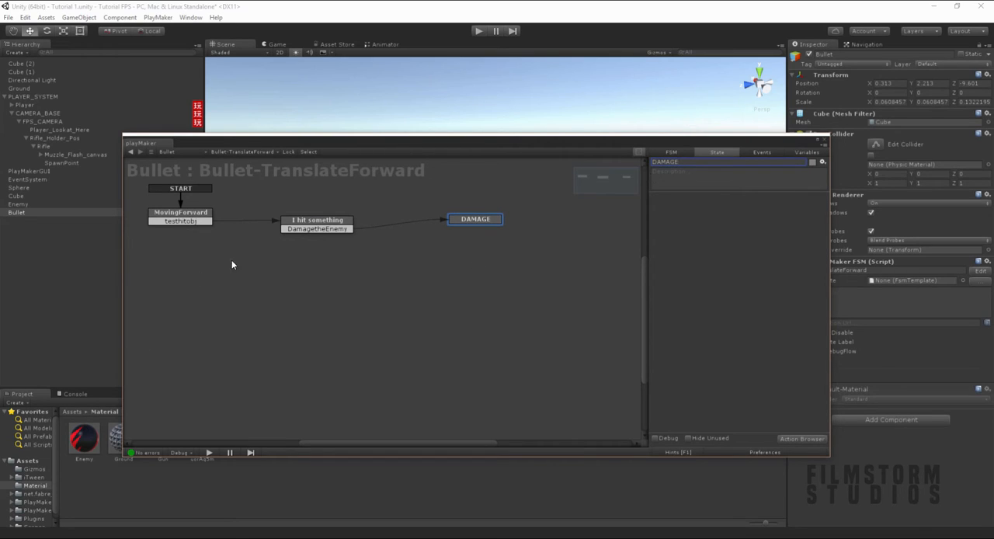
- Add another empty state to the bullet's FSM below the DAMAGE state
{"action": "left_click", "coordinate": [306, 227]}
{"action": "right_click", "coordinate": [444, 302]}
{"action": "left_click", "coordinate": [451, 307]}
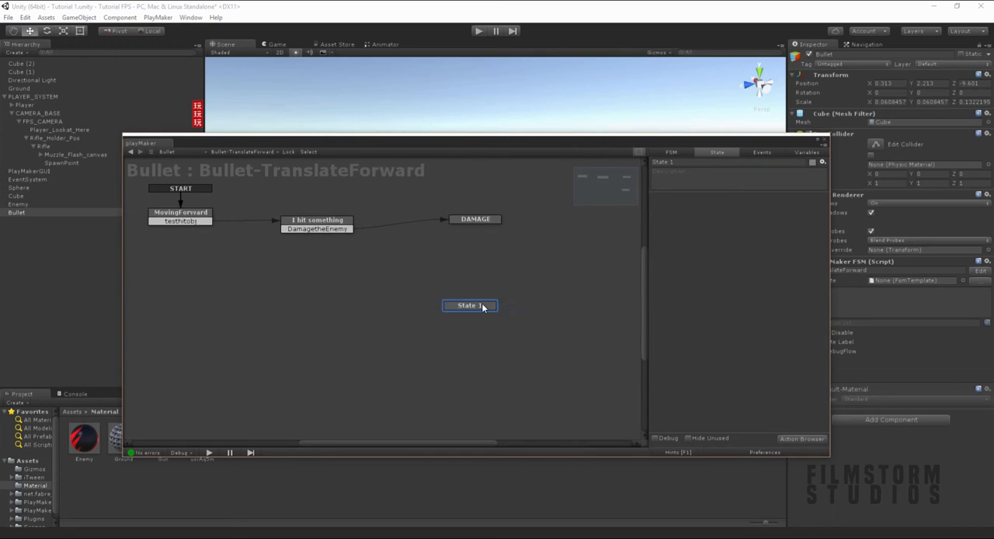
- Rename the new empty state below DAMAGE to DestroytheObject
{"action": "left_click", "coordinate": [686, 162]}
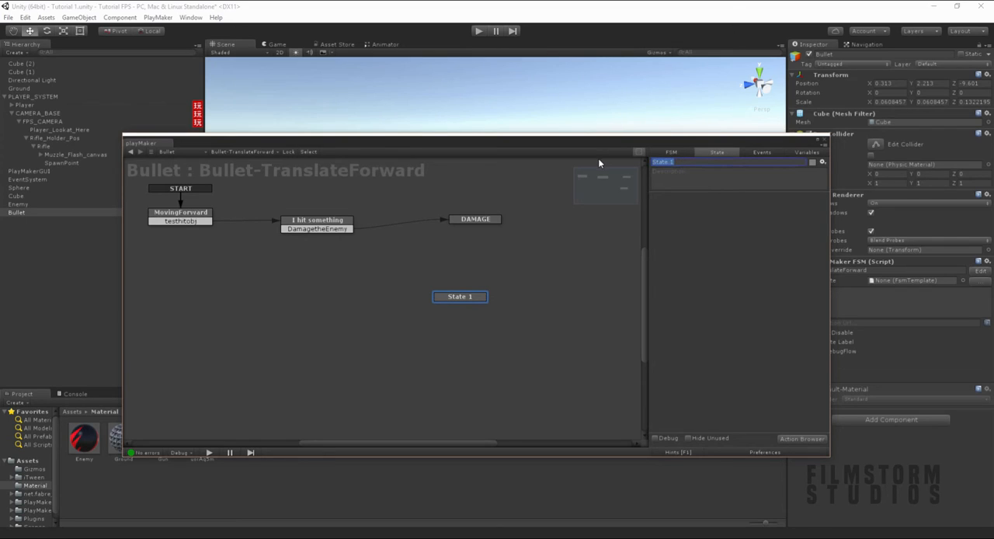
{"action": "type", "text": "DestroytheObject"}
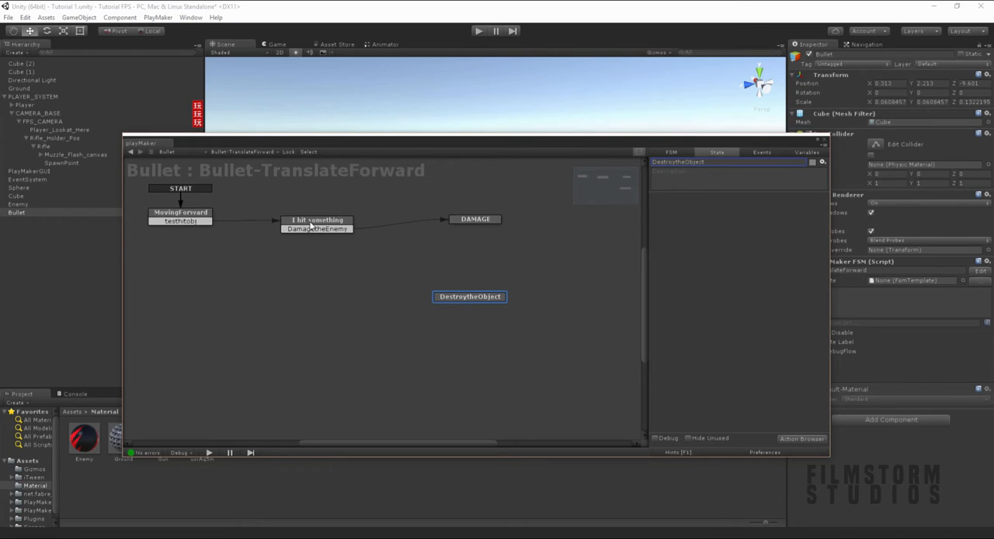
- Create a destroy event and add it as a transition from "I hit something" to the DestroytheObject state
{"action": "right_click", "coordinate": [324, 224]}
{"action": "left_click", "coordinate": [759, 153]}
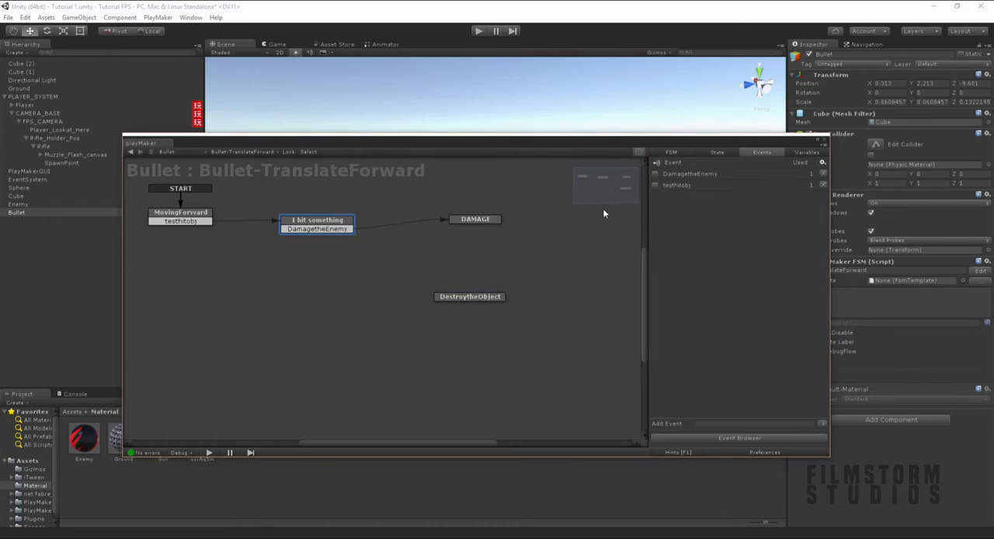
{"action": "left_click", "coordinate": [730, 423]}
{"action": "type", "text": "destroy"}
{"action": "key", "text": "Return"}
{"action": "right_click", "coordinate": [334, 223]}
{"action": "mouse_move", "coordinate": [380, 229]}
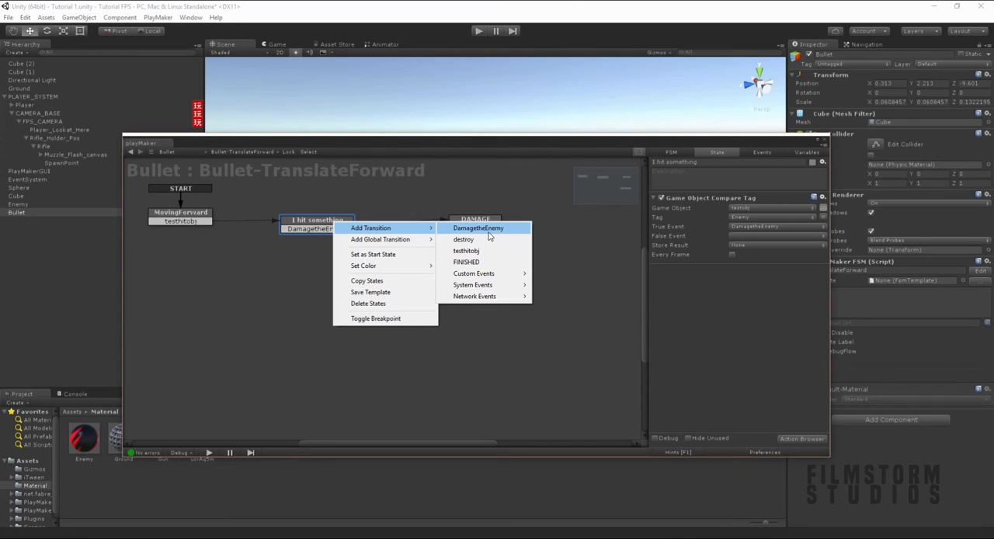
{"action": "left_click", "coordinate": [464, 239]}
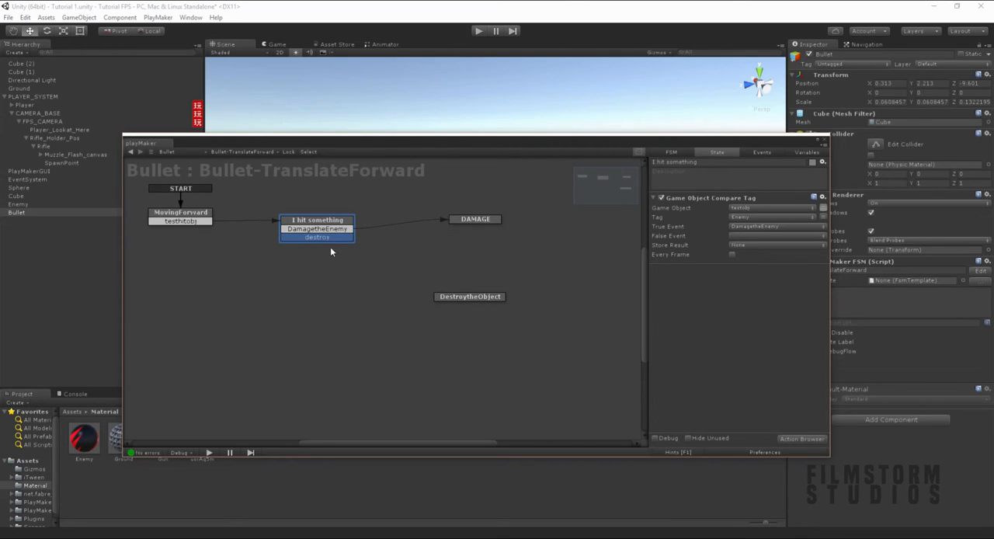
{"action": "left_click_drag", "start_coordinate": [332, 237], "coordinate": [457, 300]}
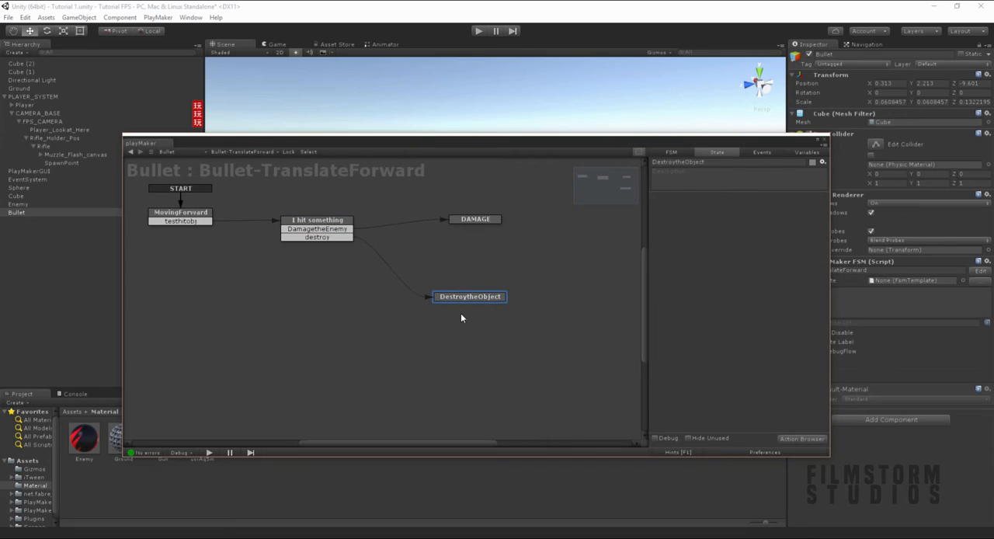
- Add a Destroy Self action to the DestroytheObject state and close the action list
{"action": "left_click", "coordinate": [824, 440]}
{"action": "type", "text": "destr"}
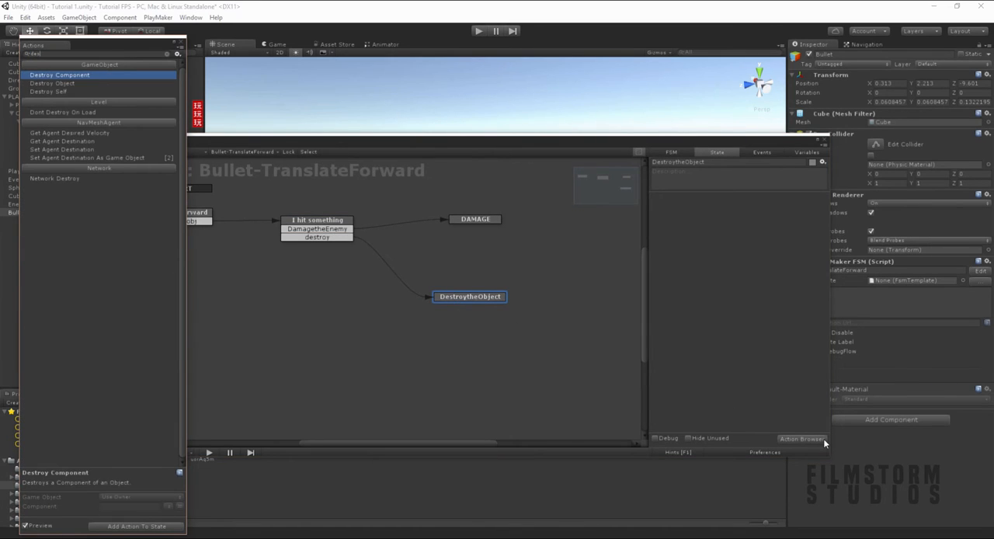
{"action": "key", "text": "Down"}
{"action": "key", "text": "Down"}
{"action": "key", "text": "Return"}
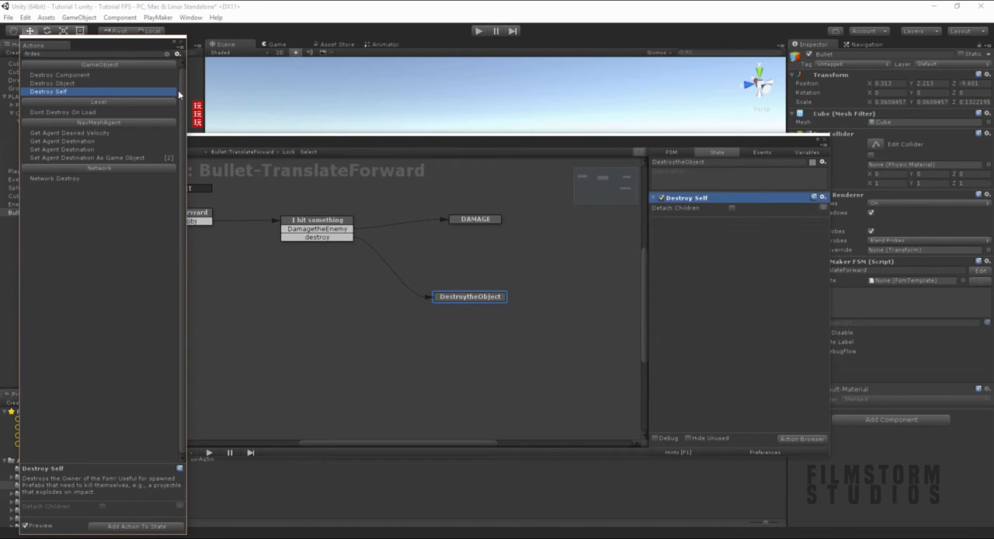
{"action": "left_click", "coordinate": [183, 43]}
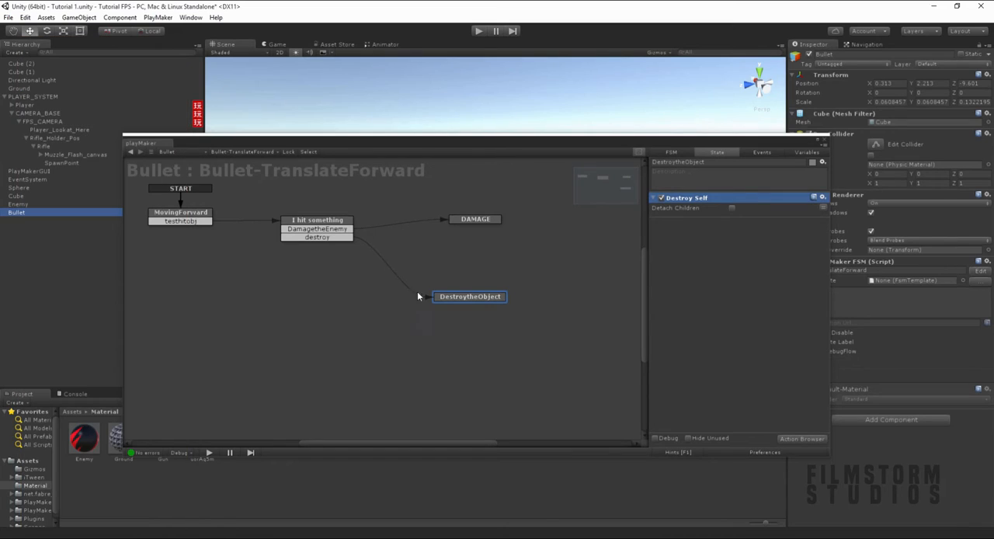
- Assign destroy as the False Event of the tag comparison in "I hit something" and toggle its Every Frame option
{"action": "left_click", "coordinate": [308, 220]}
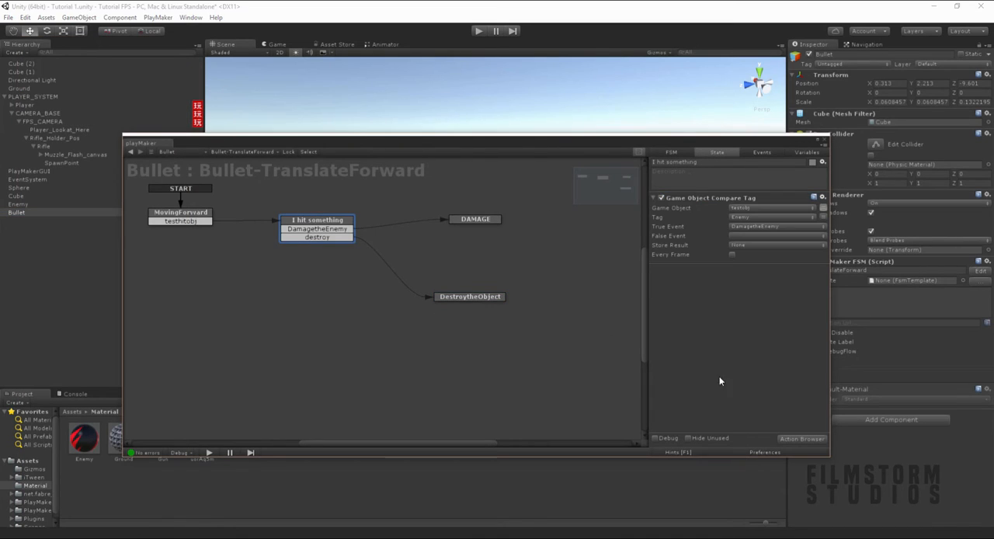
{"action": "left_click", "coordinate": [741, 236]}
{"action": "left_click", "coordinate": [757, 268]}
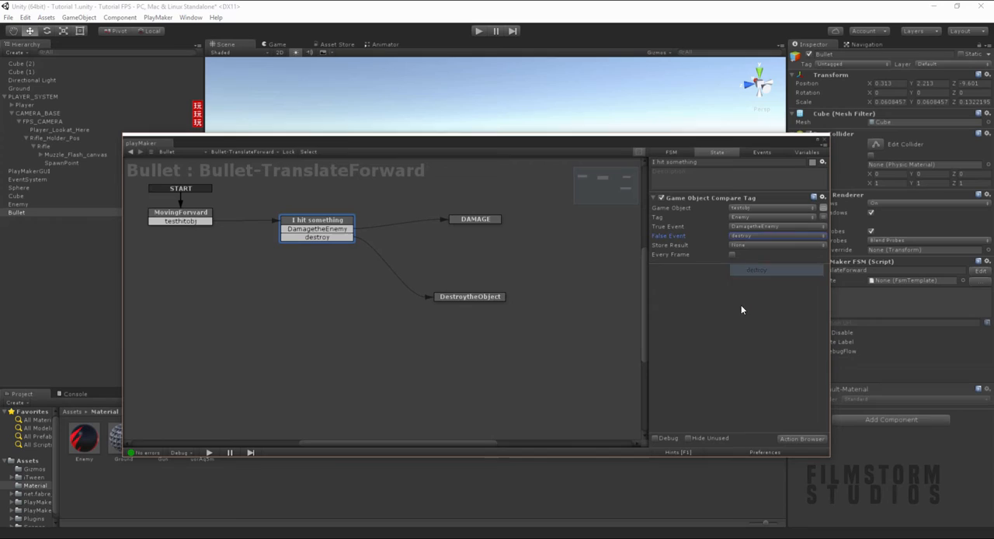
{"action": "left_click", "coordinate": [731, 255]}
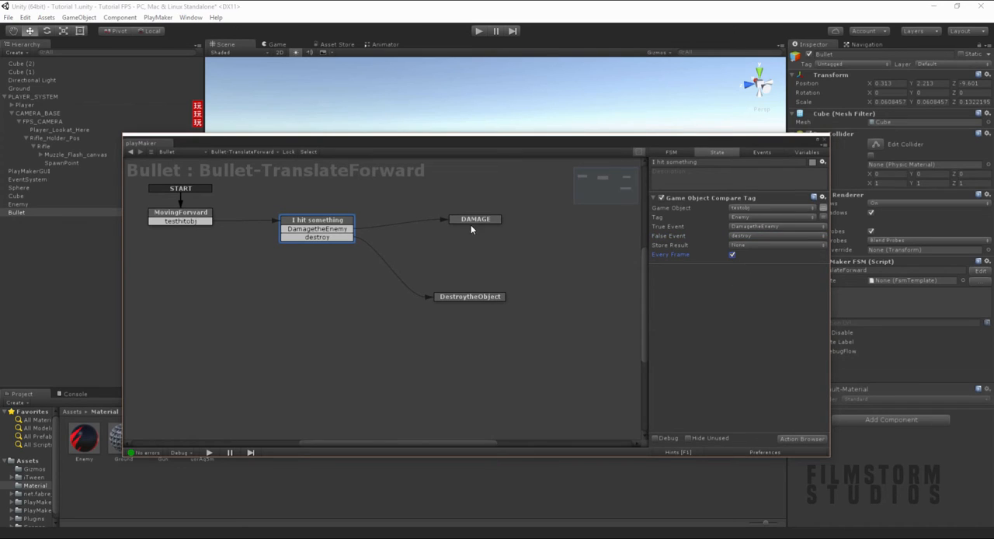
- Nudge the DAMAGE state slightly upward in the graph and add a Send Event By Name action to it
{"action": "left_click_drag", "start_coordinate": [480, 221], "coordinate": [459, 219]}
{"action": "left_click", "coordinate": [352, 226]}
{"action": "left_click_drag", "start_coordinate": [449, 222], "coordinate": [470, 219]}
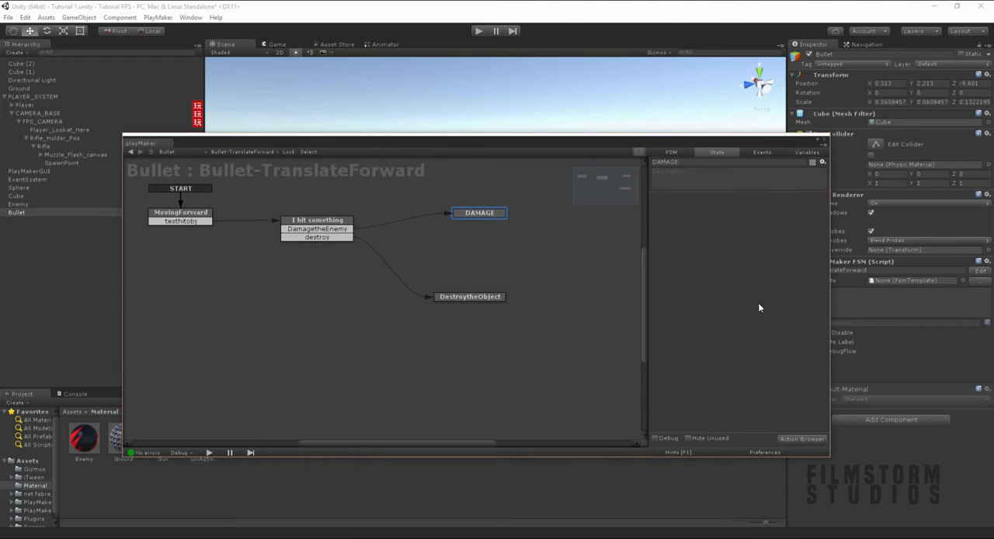
{"action": "left_click", "coordinate": [802, 438]}
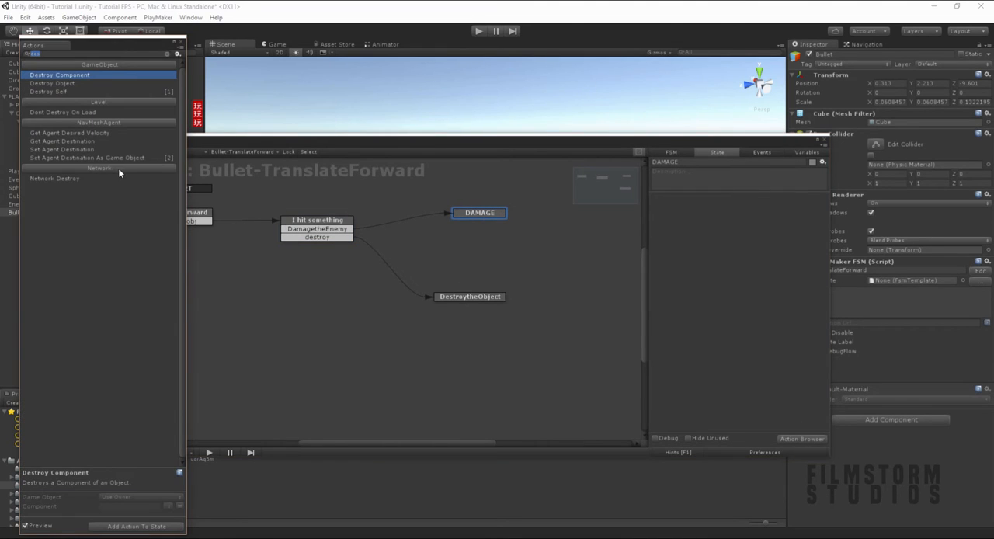
{"action": "type", "text": "send event"}
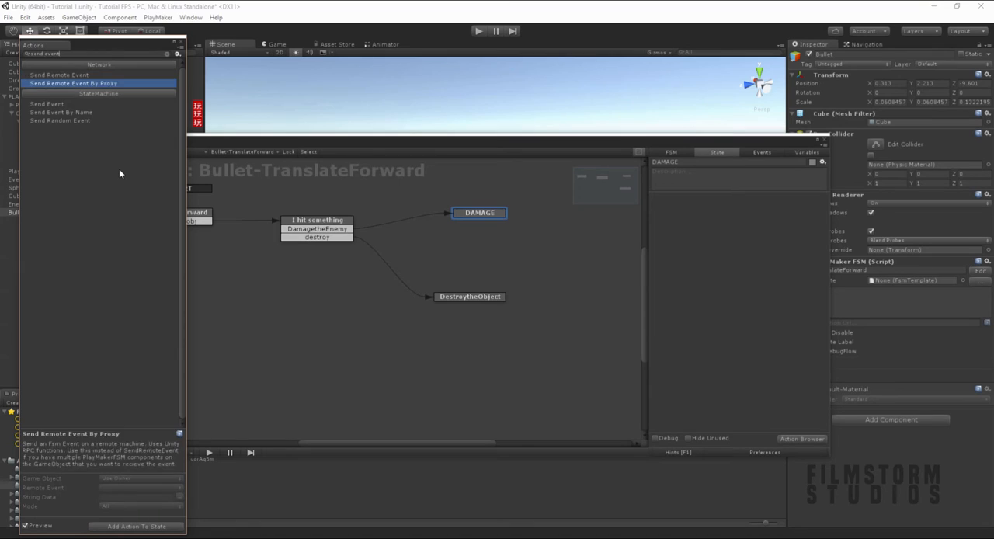
{"action": "key", "text": "Down"}
{"action": "key", "text": "Down"}
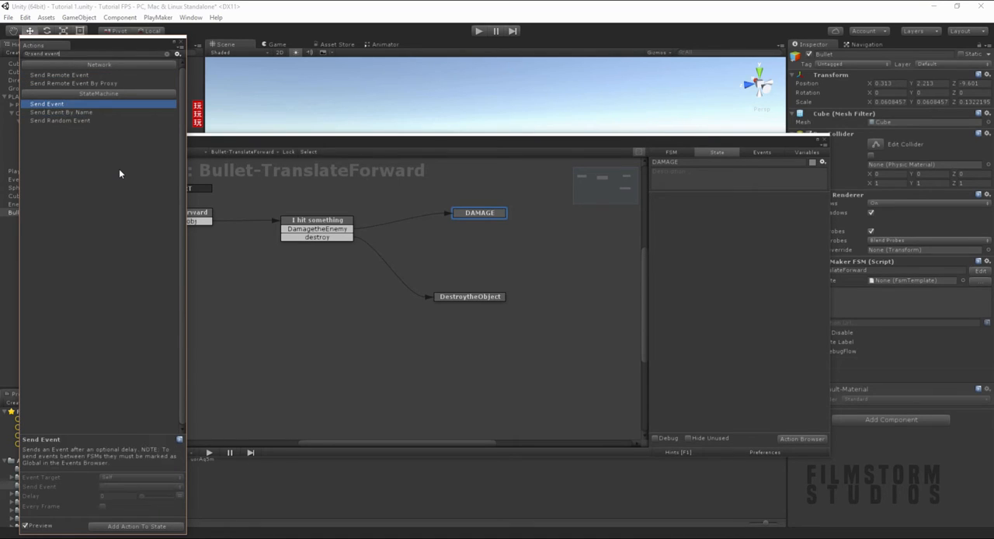
{"action": "key", "text": "Return"}
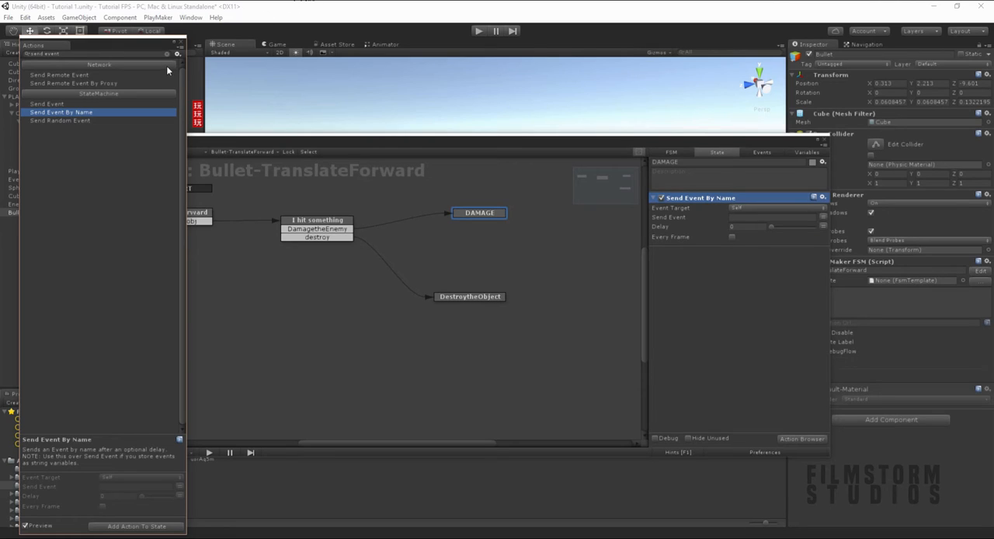
{"action": "left_click", "coordinate": [183, 42]}
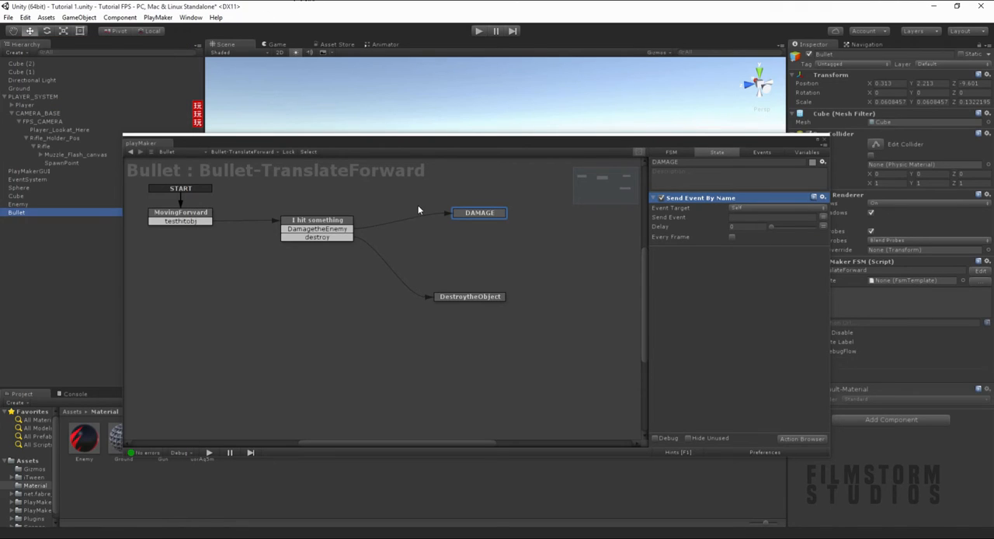
- Add a FINISHED transition from DAMAGE to DestroytheObject and close the PlayMaker editor
{"action": "right_click", "coordinate": [466, 215]}
{"action": "mouse_move", "coordinate": [485, 215]}
{"action": "left_click", "coordinate": [606, 231]}
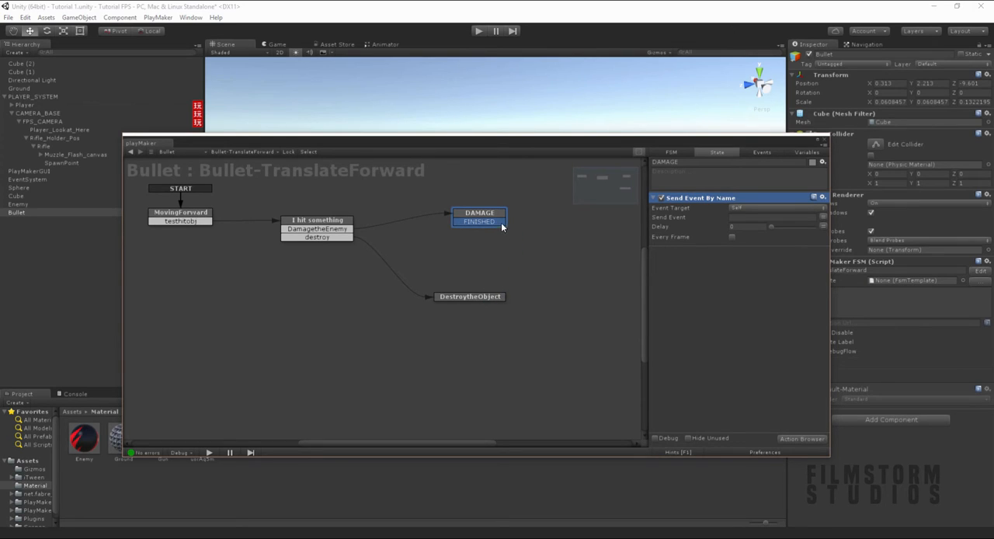
{"action": "left_click_drag", "start_coordinate": [501, 225], "coordinate": [488, 296]}
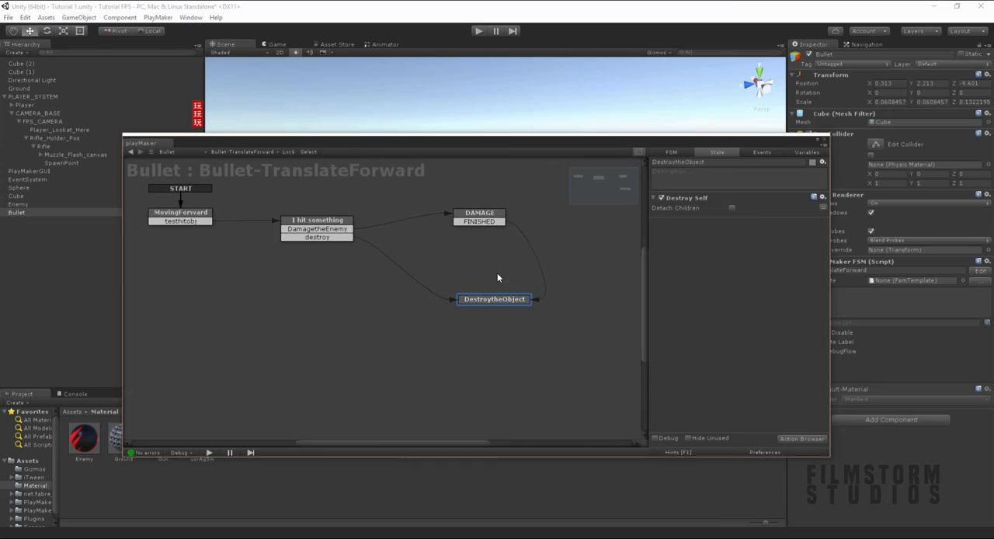
{"action": "left_click", "coordinate": [488, 217]}
{"action": "left_click", "coordinate": [824, 140]}
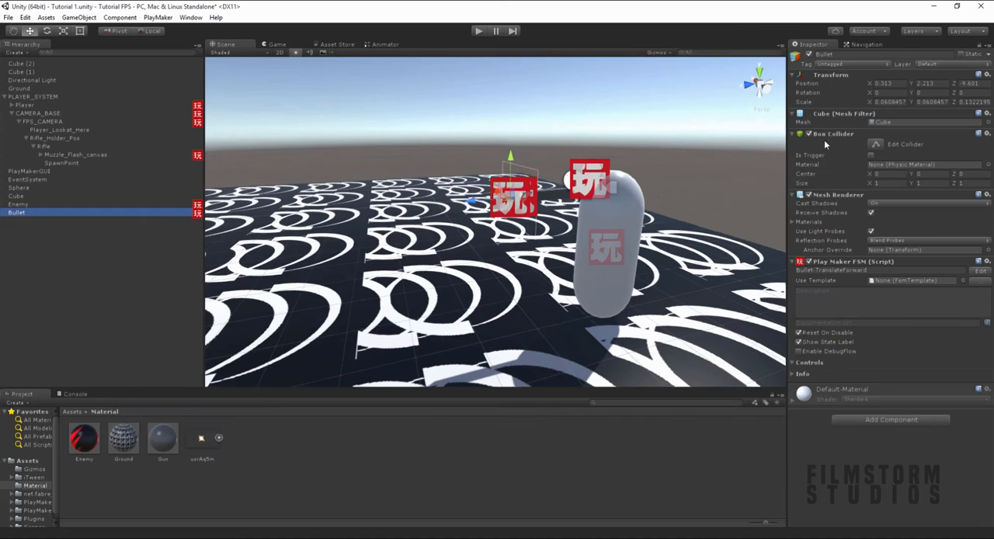
{"action": "right_click_drag", "start_coordinate": [598, 235], "coordinate": [465, 132]}
{"action": "key", "text": "s"}
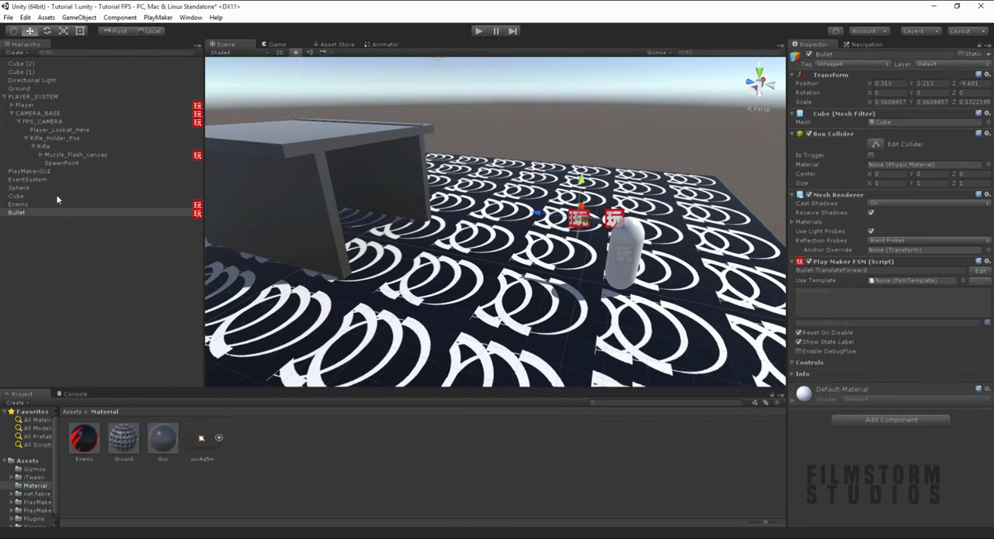
{"action": "left_click", "coordinate": [583, 147]}
{"action": "scroll", "coordinate": [501, 297], "scroll_direction": "up", "scroll_amount": 5}
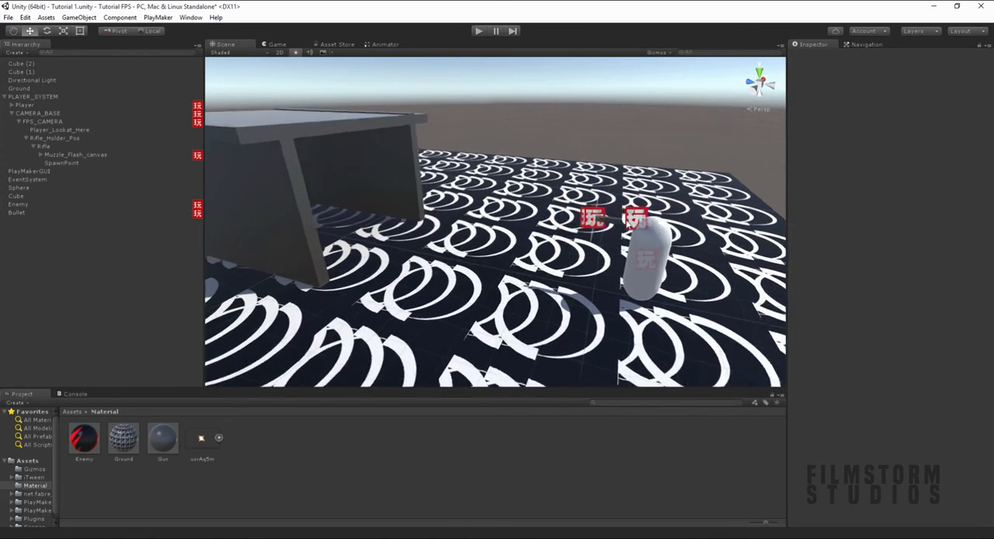
{"action": "left_click_drag", "start_coordinate": [555, 296], "coordinate": [496, 267], "text": "alt"}
{"action": "scroll", "coordinate": [497, 267], "scroll_direction": "up", "scroll_amount": 4, "text": "alt"}
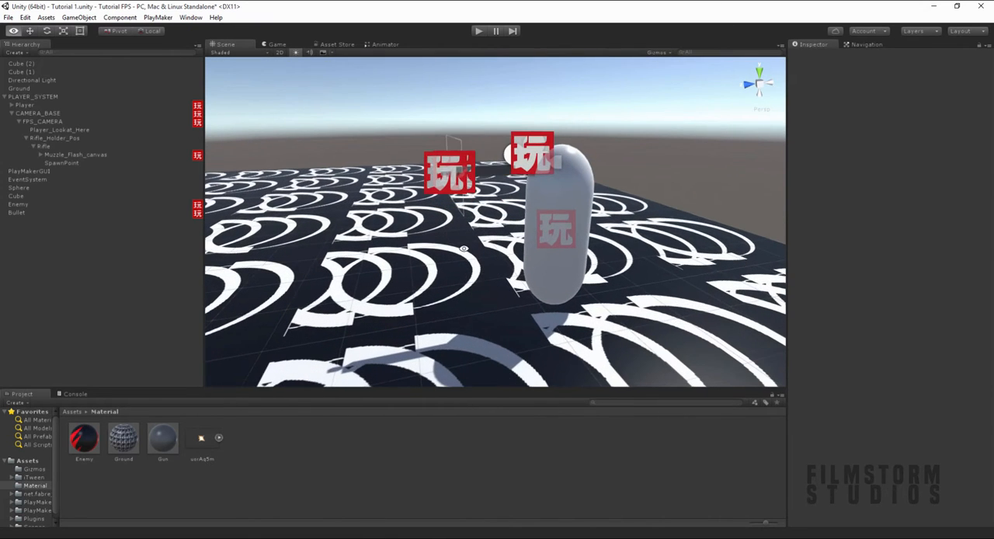
- Create a prefab named Bullet in the Assets folder and store the scene's Bullet object in it
{"action": "left_click", "coordinate": [19, 212]}
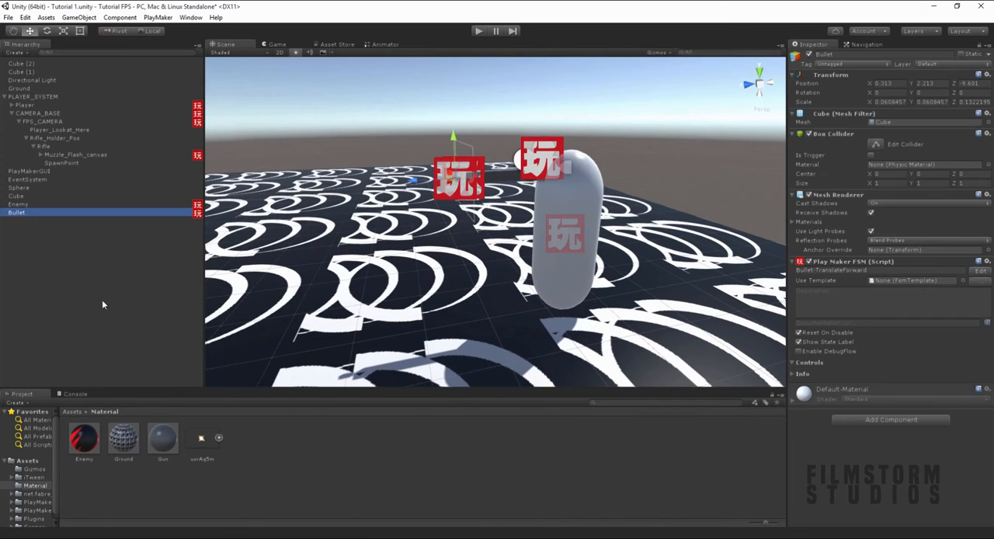
{"action": "left_click", "coordinate": [68, 412]}
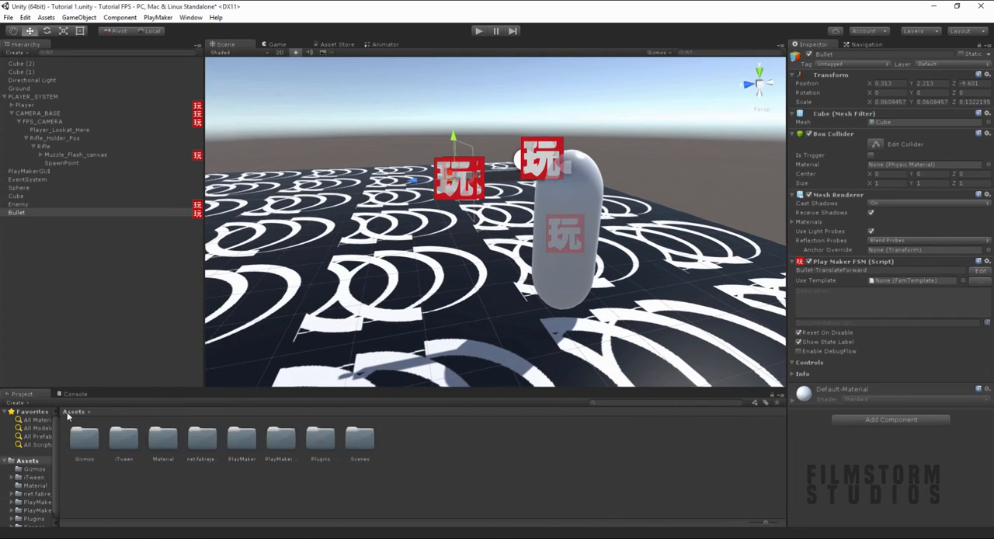
{"action": "right_click", "coordinate": [430, 448]}
{"action": "mouse_move", "coordinate": [508, 269]}
{"action": "left_click", "coordinate": [595, 321]}
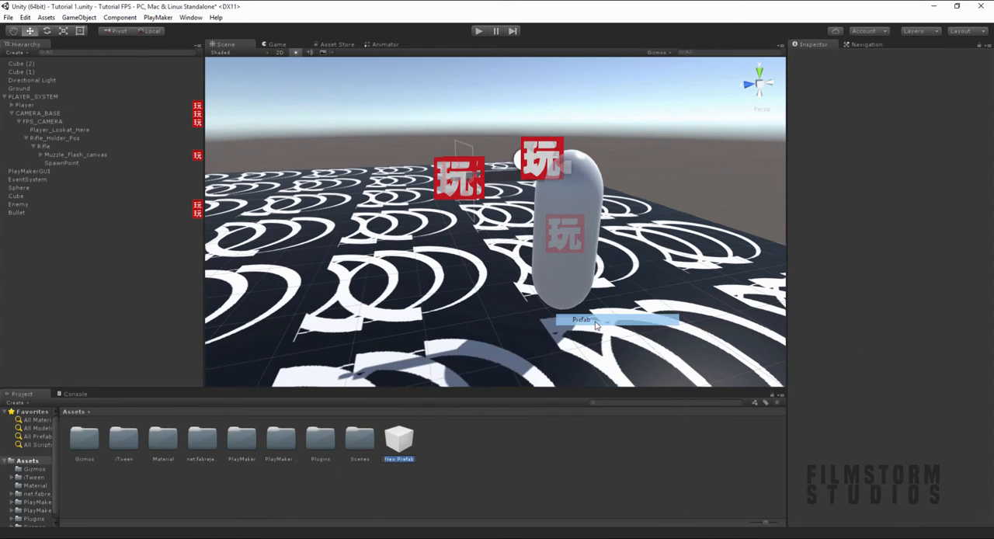
{"action": "type", "text": "Bullet"}
{"action": "key", "text": "Return"}
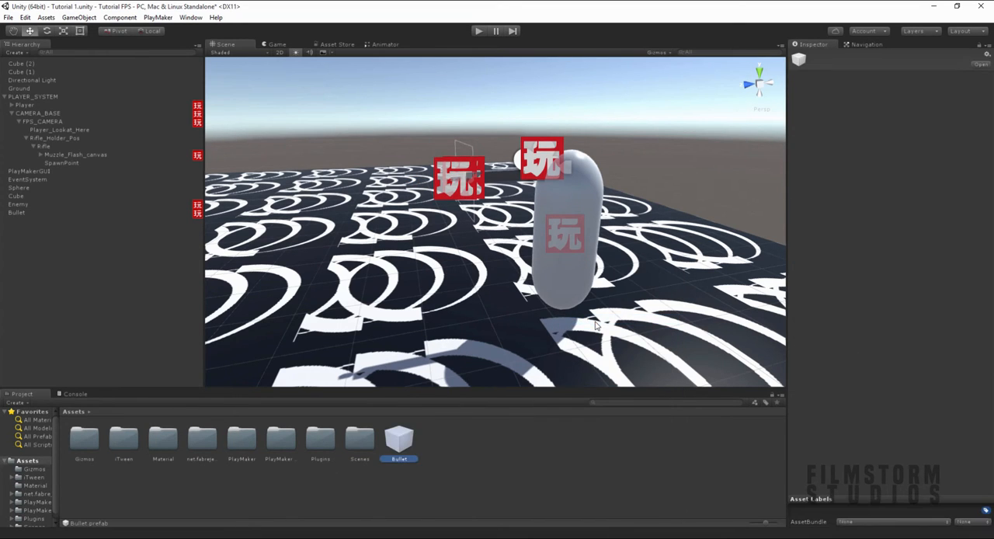
{"action": "left_click_drag", "start_coordinate": [18, 214], "coordinate": [402, 440]}
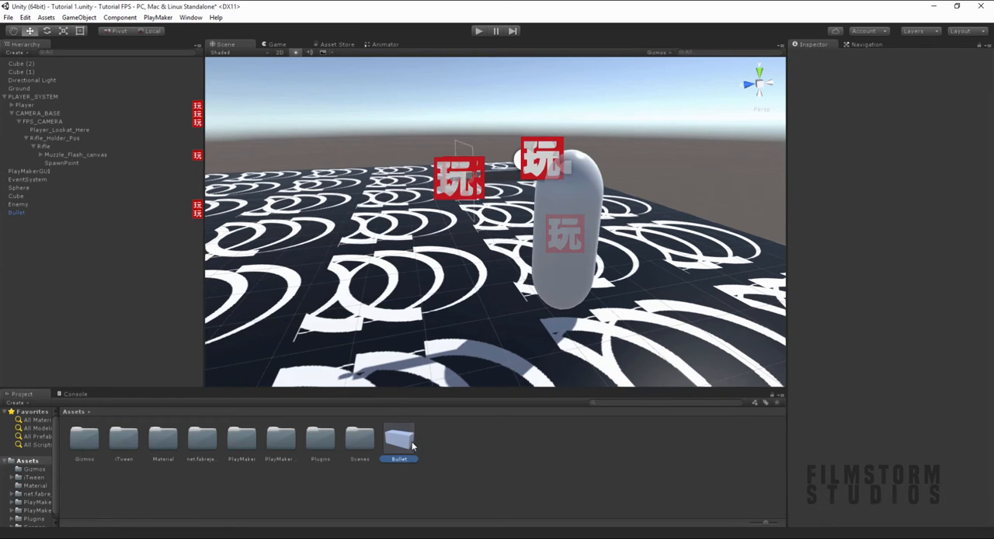
- Inspect the Bullet prefab's preview and the placement of the bullet beside the player in the scene
{"action": "left_click_drag", "start_coordinate": [913, 421], "coordinate": [862, 404]}
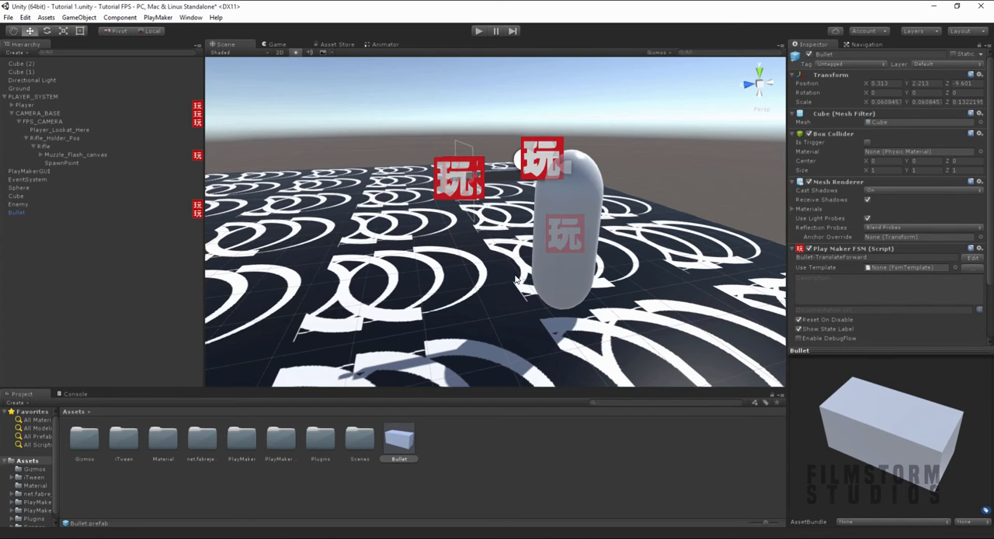
{"action": "scroll", "coordinate": [506, 260], "scroll_direction": "up", "scroll_amount": 4}
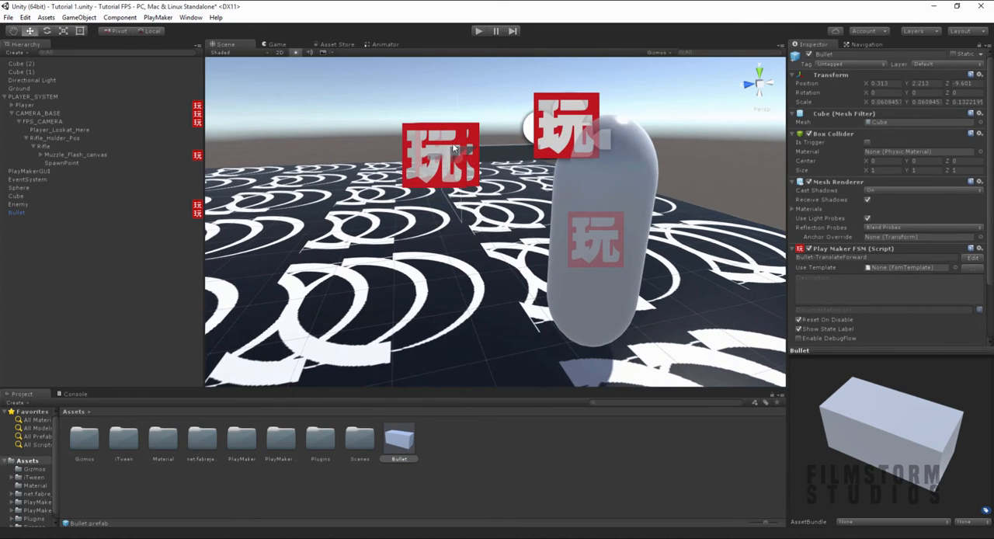
{"action": "left_click", "coordinate": [405, 111]}
{"action": "right_click_drag", "start_coordinate": [392, 255], "coordinate": [499, 277]}
{"action": "scroll", "coordinate": [499, 277], "scroll_direction": "down", "scroll_amount": 8}
{"action": "middle_click_drag", "start_coordinate": [498, 278], "coordinate": [626, 270]}
{"action": "left_click", "coordinate": [27, 213]}
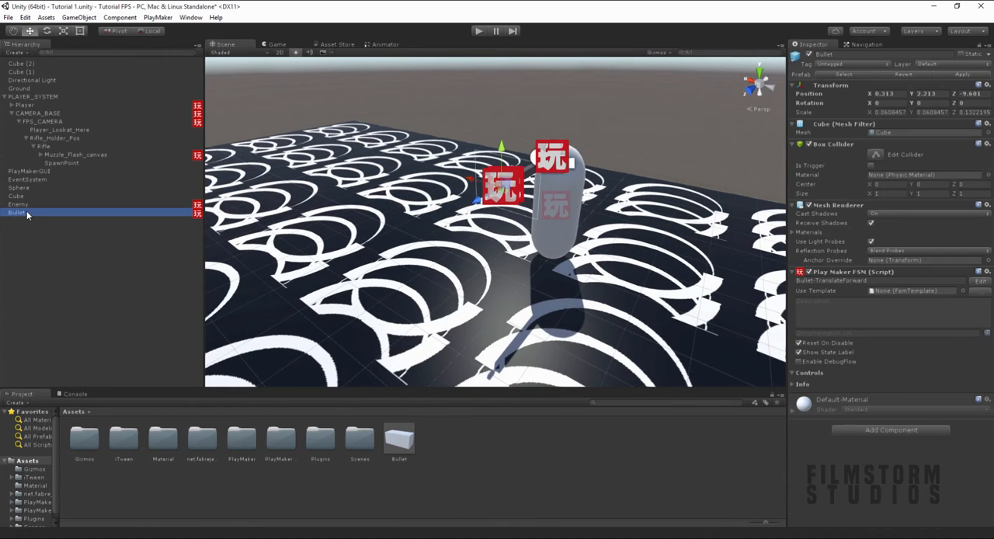
{"action": "right_click_drag", "start_coordinate": [541, 237], "coordinate": [227, 124]}
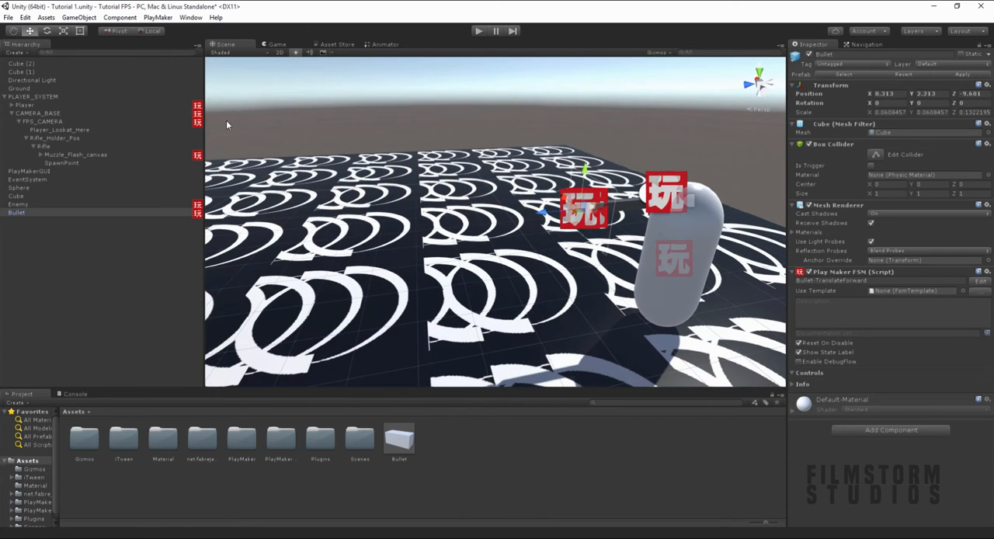
- Add a PlayMaker FSM component to the Rifle object
{"action": "left_click", "coordinate": [40, 145]}
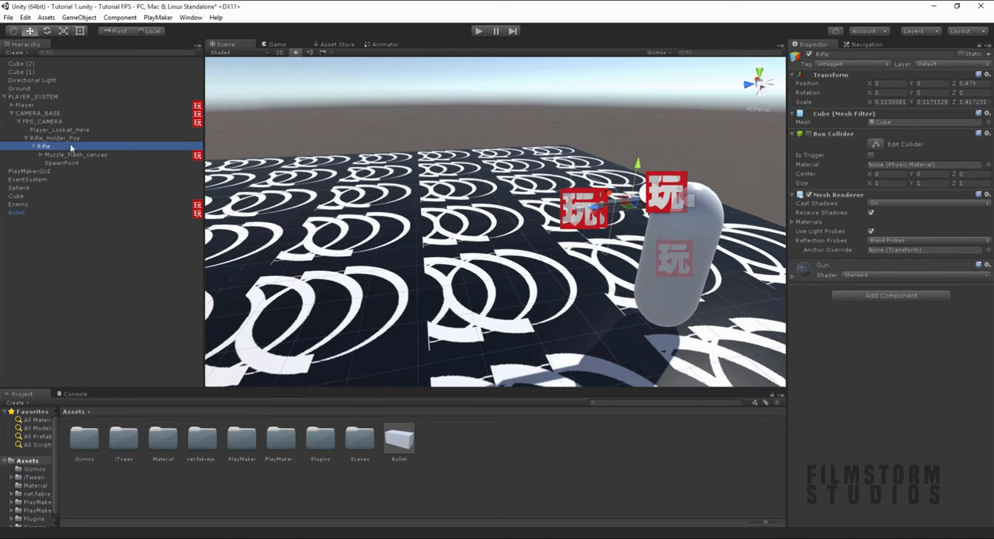
{"action": "left_click", "coordinate": [28, 106]}
{"action": "scroll", "coordinate": [834, 299], "scroll_direction": "down", "scroll_amount": 1}
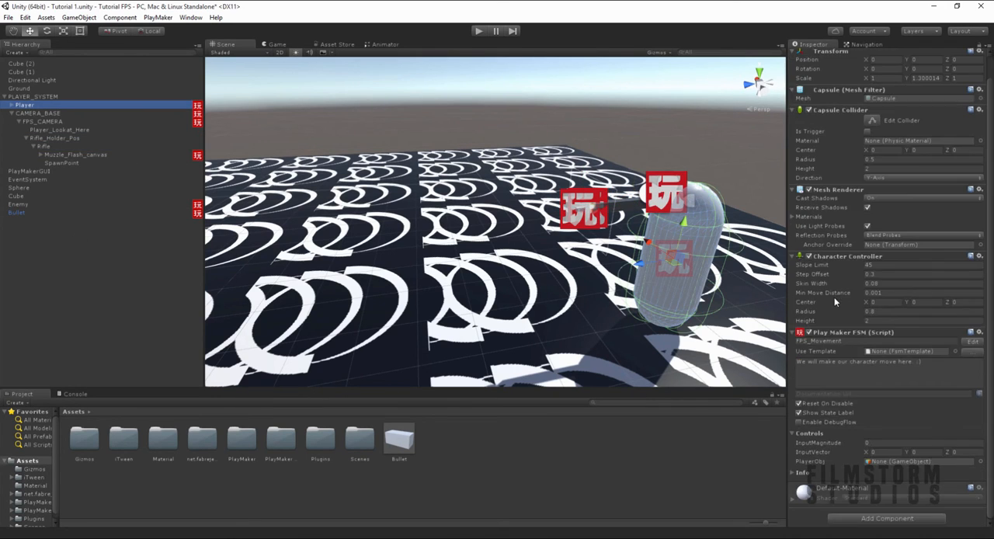
{"action": "left_click", "coordinate": [44, 146]}
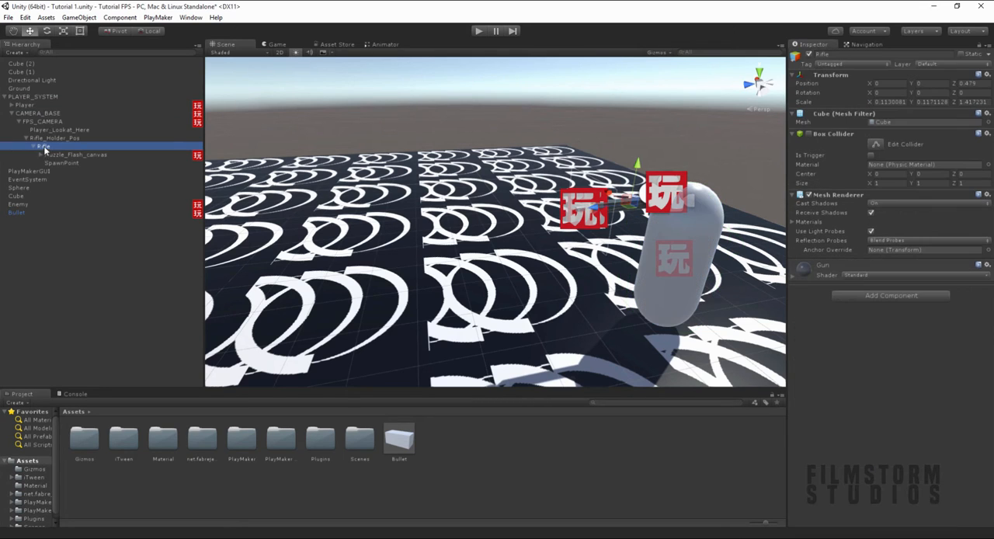
{"action": "left_click", "coordinate": [862, 301]}
{"action": "left_click", "coordinate": [869, 352]}
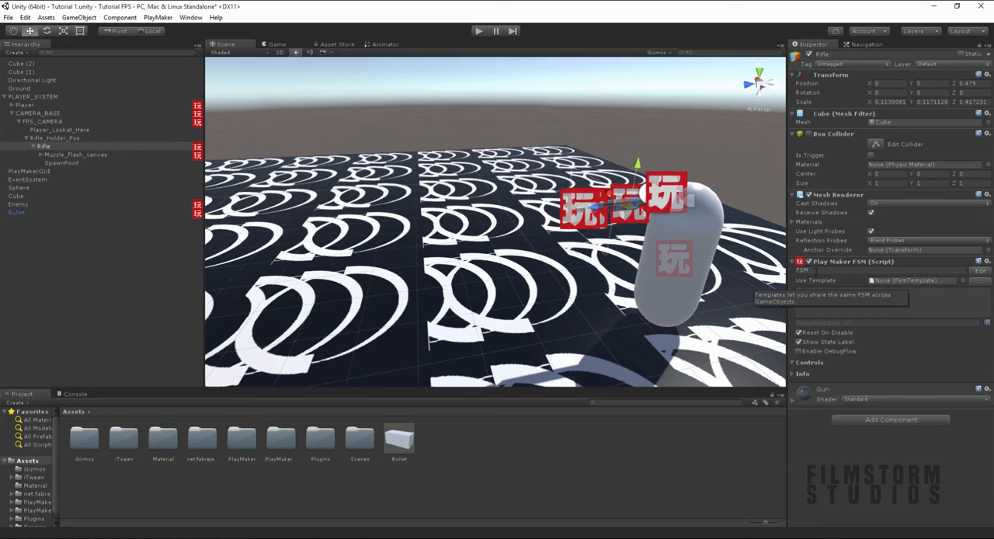
- Name the Rifle's FSM Bullet_System and rename its start state to Idle in the PlayMaker editor
{"action": "left_click", "coordinate": [815, 271]}
{"action": "type", "text": "Bullet_S"}
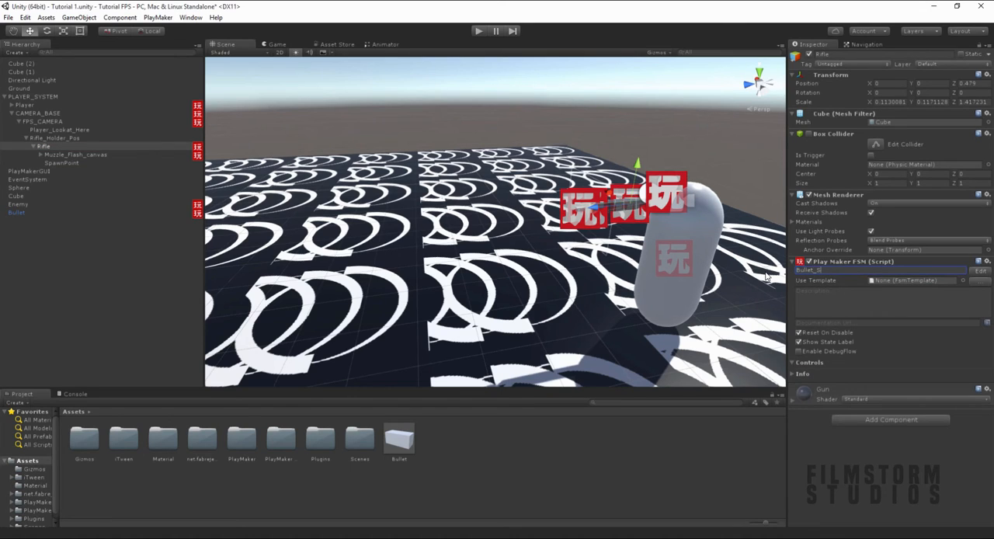
{"action": "type", "text": "cr"}
{"action": "left_click", "coordinate": [978, 270]}
{"action": "left_click", "coordinate": [176, 214]}
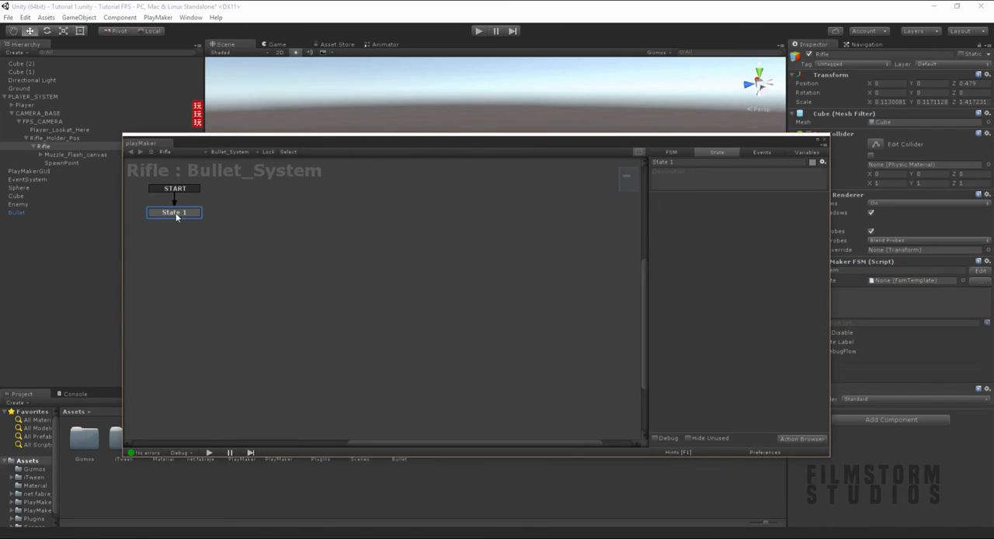
{"action": "left_click", "coordinate": [705, 163]}
{"action": "type", "text": "Idle"}
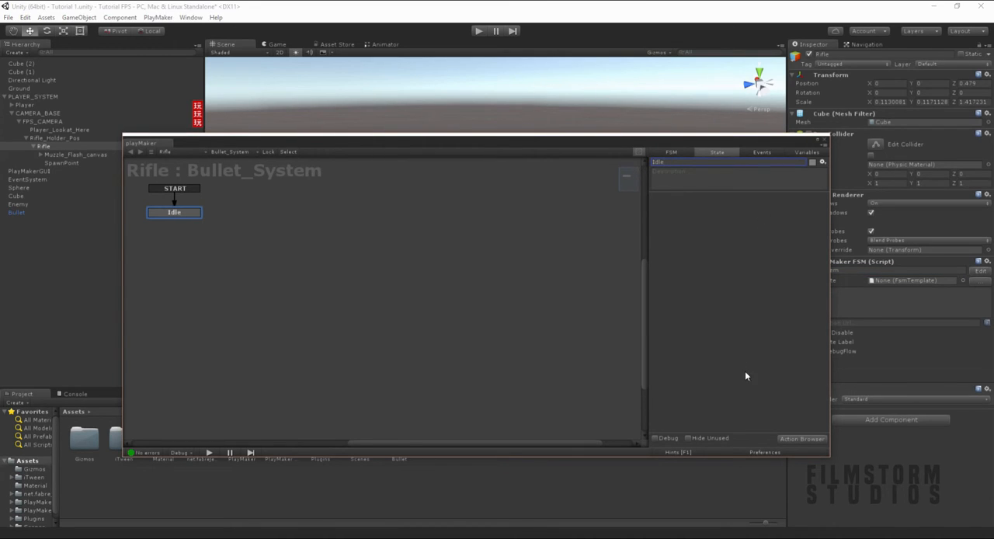
- Add a Get Mouse Button Down action to the Idle state and close the action browser
{"action": "left_click", "coordinate": [801, 439]}
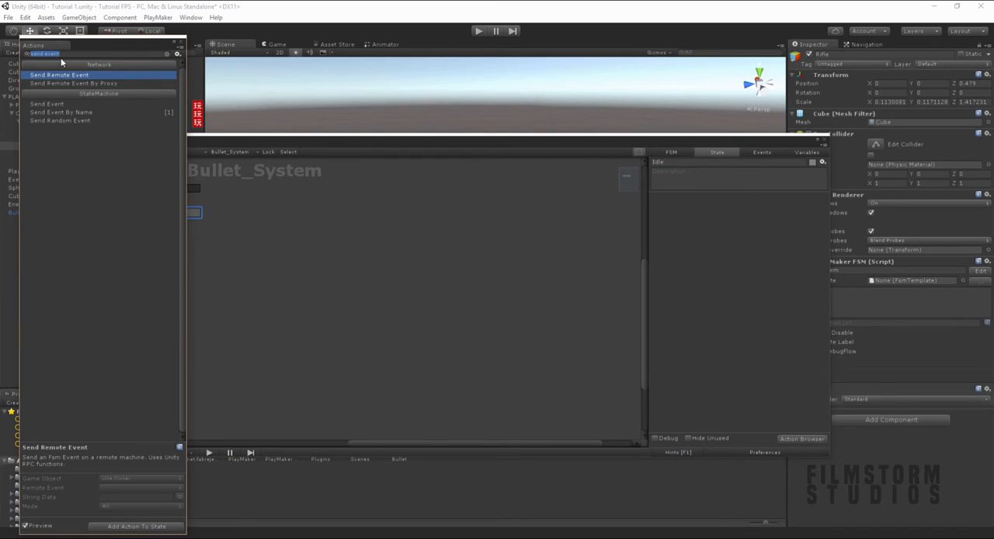
{"action": "left_click_drag", "start_coordinate": [89, 43], "coordinate": [426, 126]}
{"action": "type", "text": "get"}
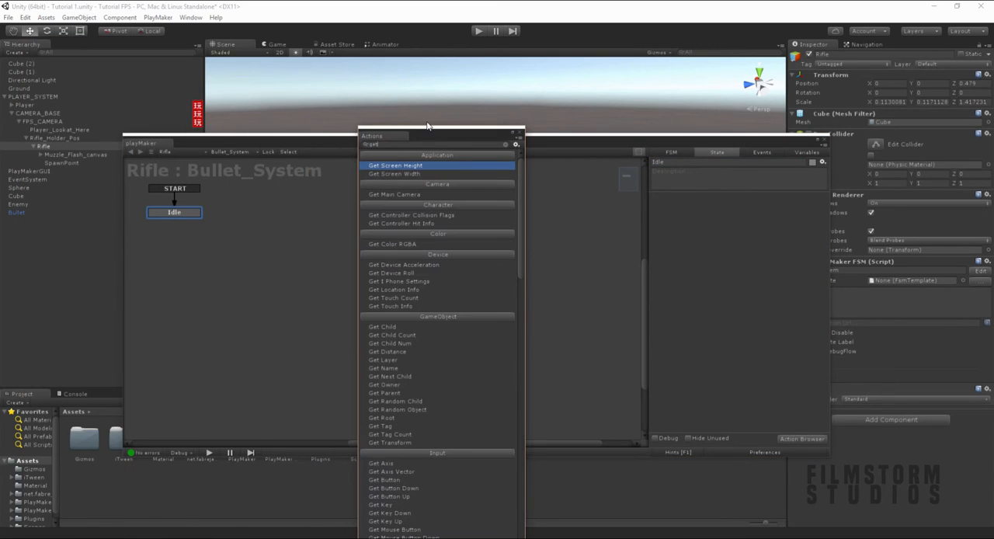
{"action": "type", "text": " bu"}
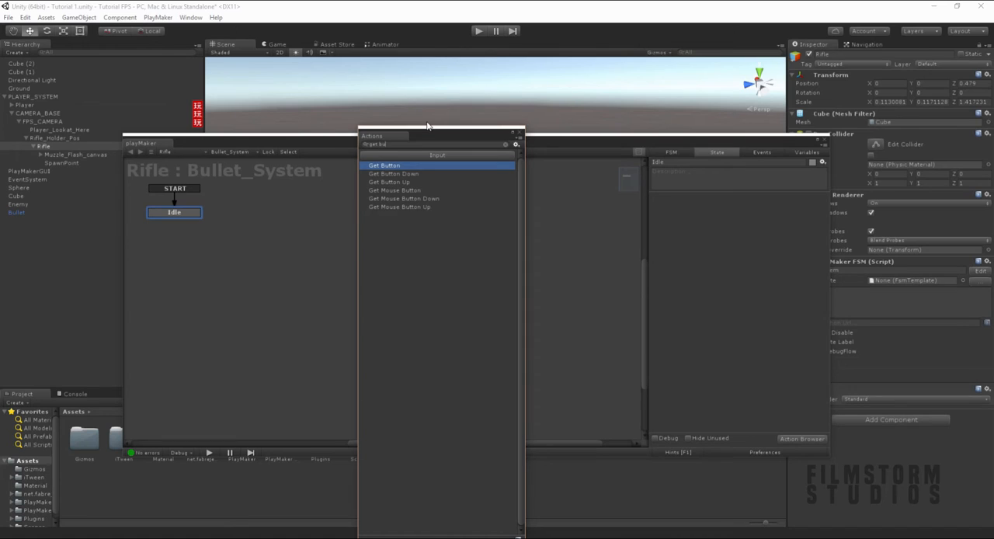
{"action": "key", "text": "BackSpace"}
{"action": "key", "text": "BackSpace"}
{"action": "type", "text": "mou"}
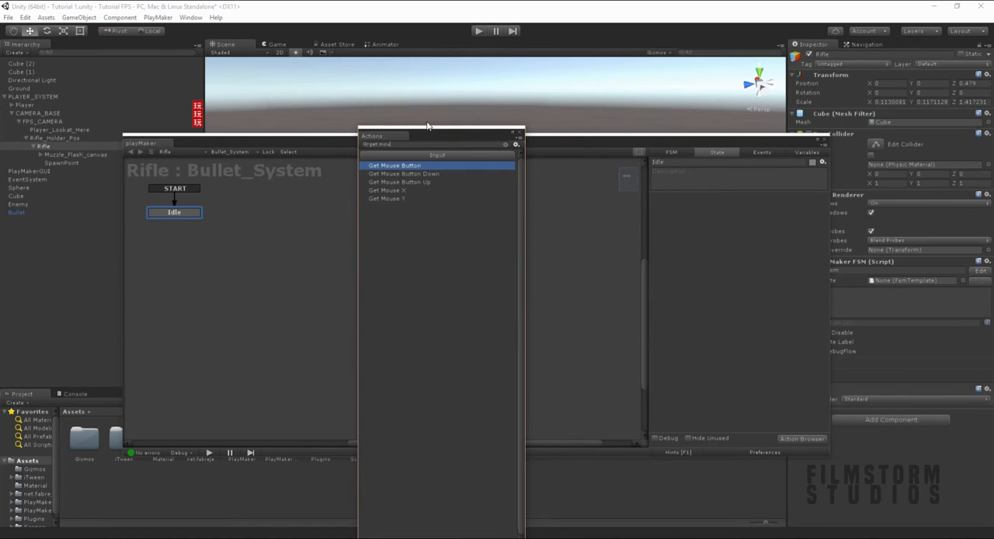
{"action": "key", "text": "Down"}
{"action": "key", "text": "Return"}
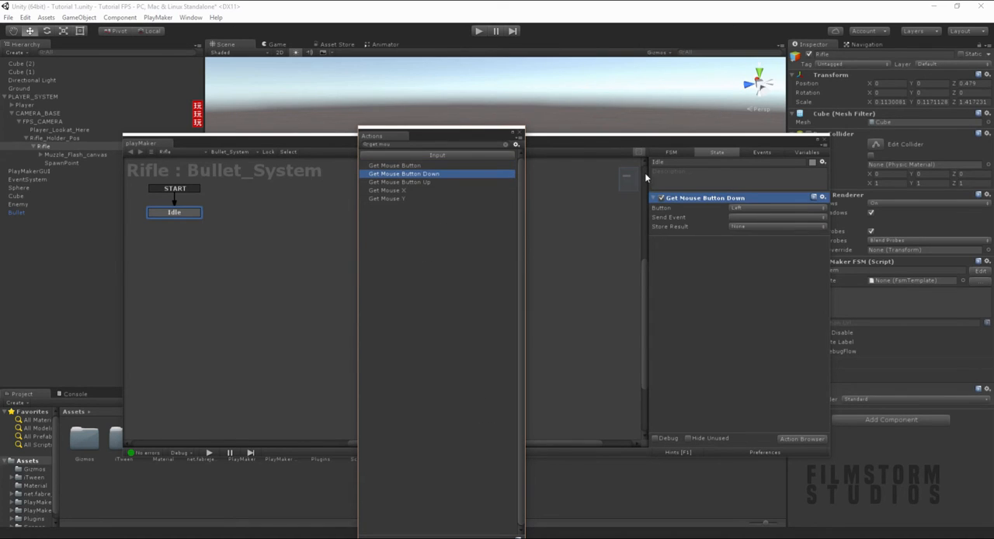
{"action": "left_click", "coordinate": [517, 134]}
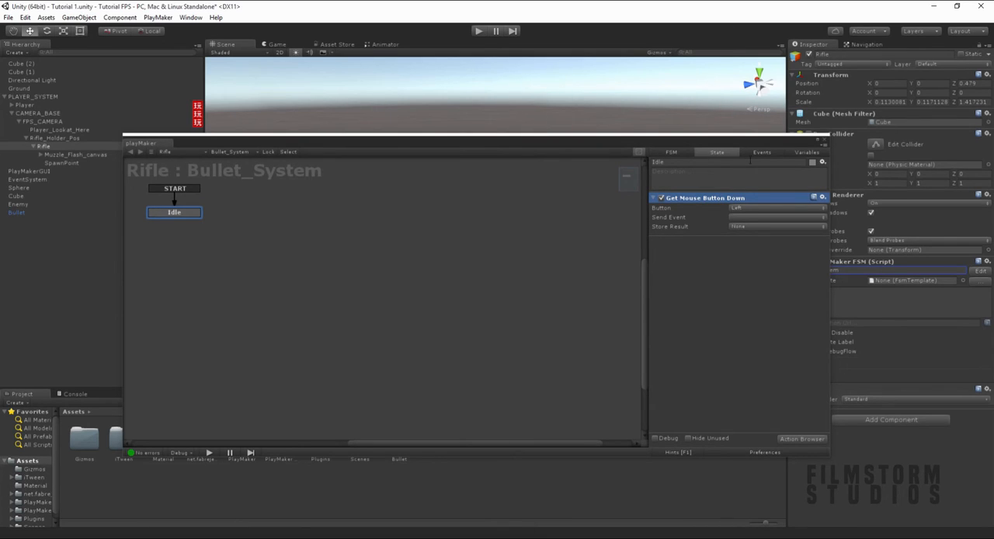
- Create an event named isfiring and add it as a transition on the Idle state
{"action": "left_click", "coordinate": [774, 152]}
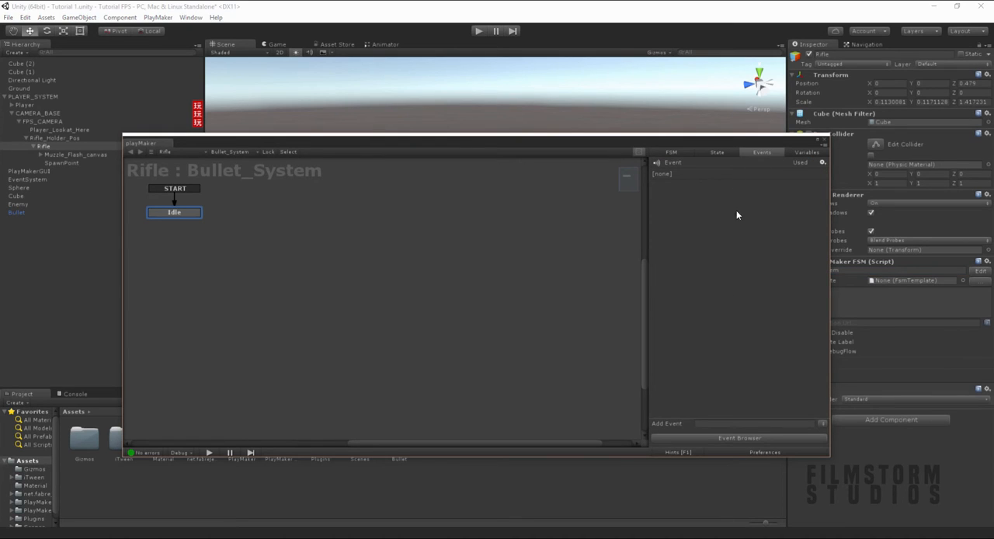
{"action": "left_click", "coordinate": [740, 422]}
{"action": "type", "text": "shfiring"}
{"action": "key", "text": "Return"}
{"action": "right_click", "coordinate": [177, 213]}
{"action": "mouse_move", "coordinate": [194, 218]}
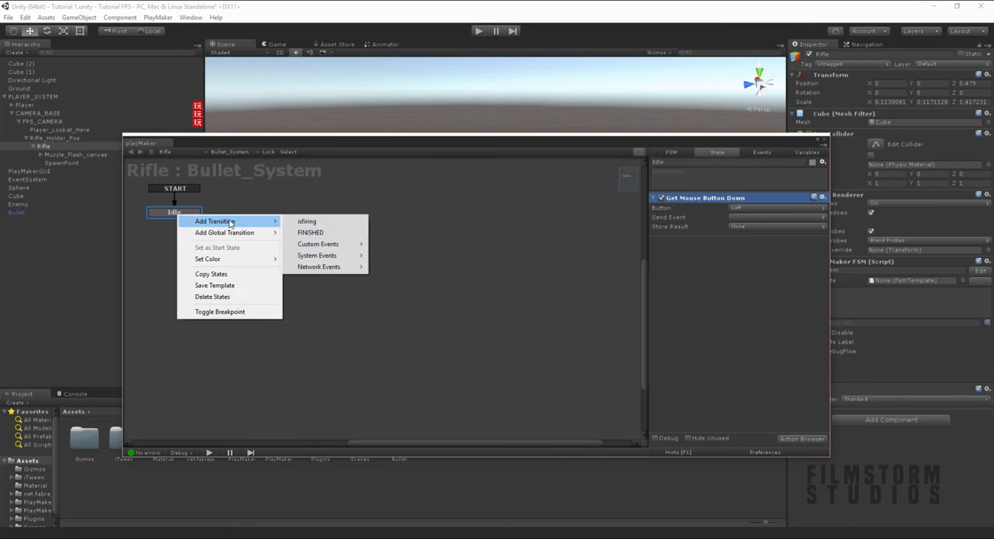
{"action": "left_click", "coordinate": [307, 217]}
- Add a state named FIRING beside Idle and link Idle's isfiring transition to it
{"action": "right_click", "coordinate": [303, 224]}
{"action": "left_click", "coordinate": [326, 224]}
{"action": "left_click_drag", "start_coordinate": [186, 221], "coordinate": [323, 222]}
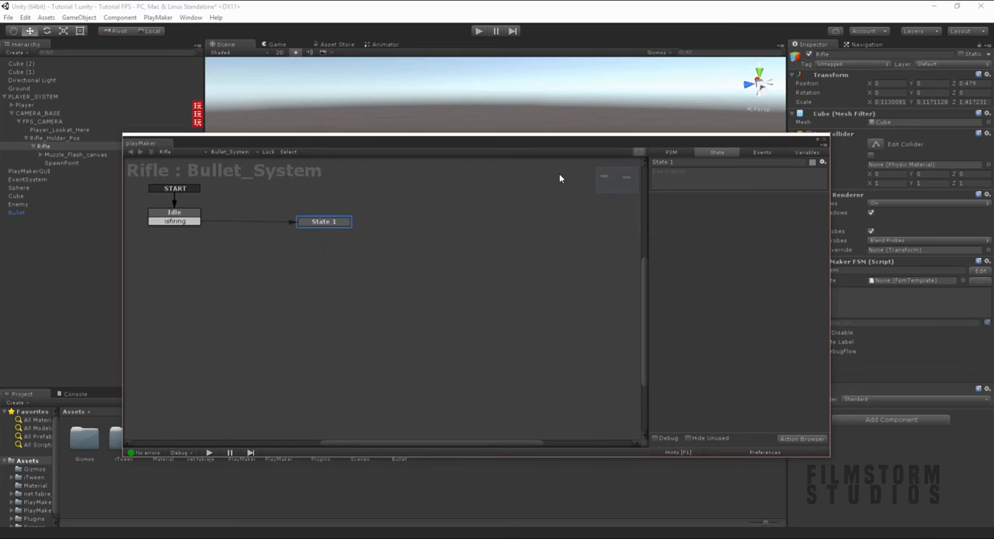
{"action": "left_click", "coordinate": [703, 160]}
{"action": "type", "text": "FIRING"}
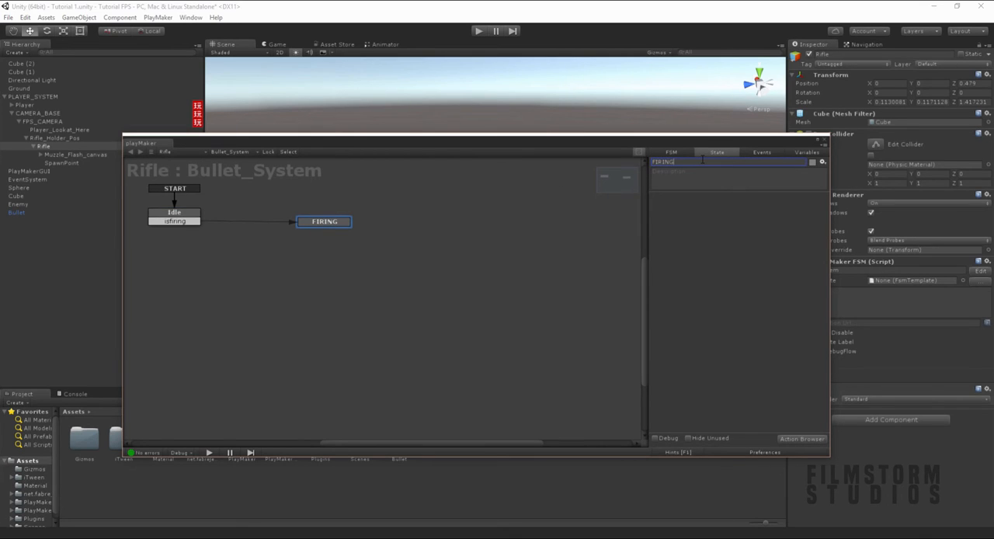
- Make the Idle state's Get Mouse Button Down action send the isfiring event
{"action": "left_click_drag", "start_coordinate": [177, 216], "coordinate": [184, 225]}
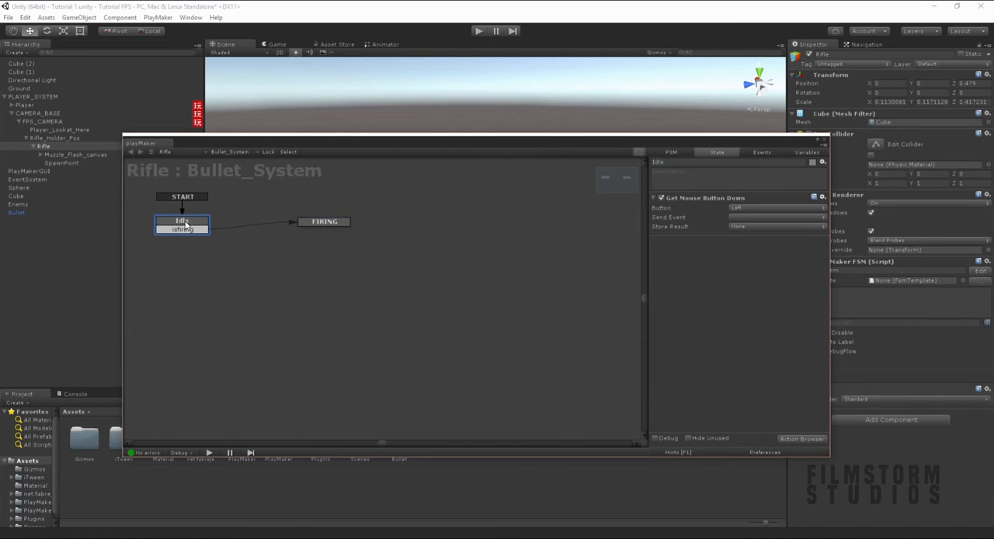
{"action": "left_click", "coordinate": [739, 219]}
{"action": "left_click", "coordinate": [753, 240]}
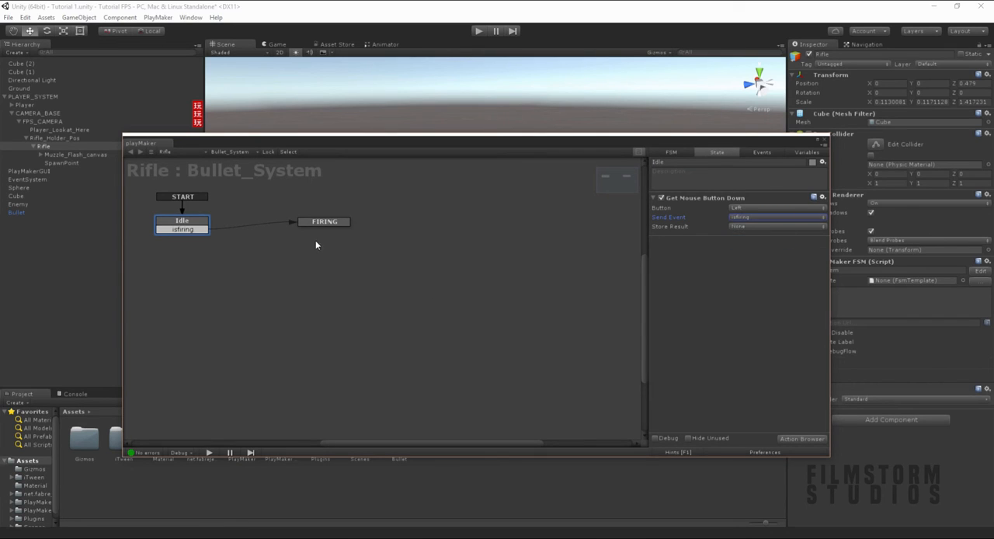
- Add a Create Object action to the FIRING state and close the action browser
{"action": "left_click", "coordinate": [324, 222]}
{"action": "left_click", "coordinate": [798, 438]}
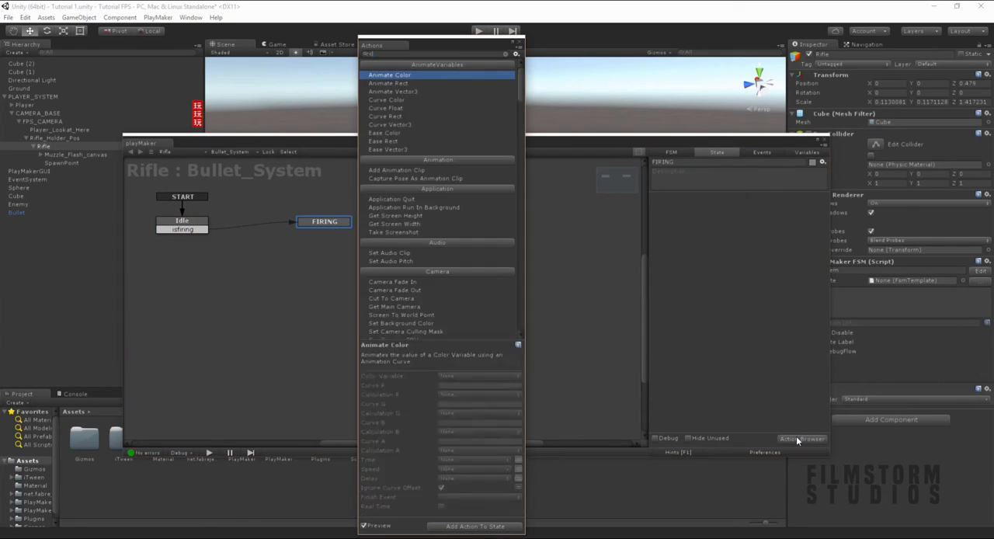
{"action": "type", "text": "create"}
{"action": "key", "text": "Down"}
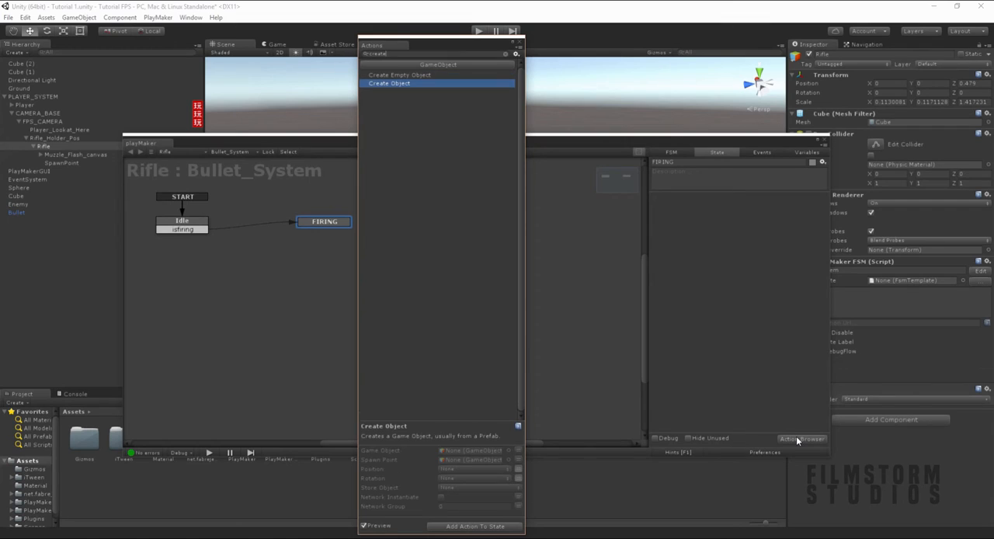
{"action": "key", "text": "Return"}
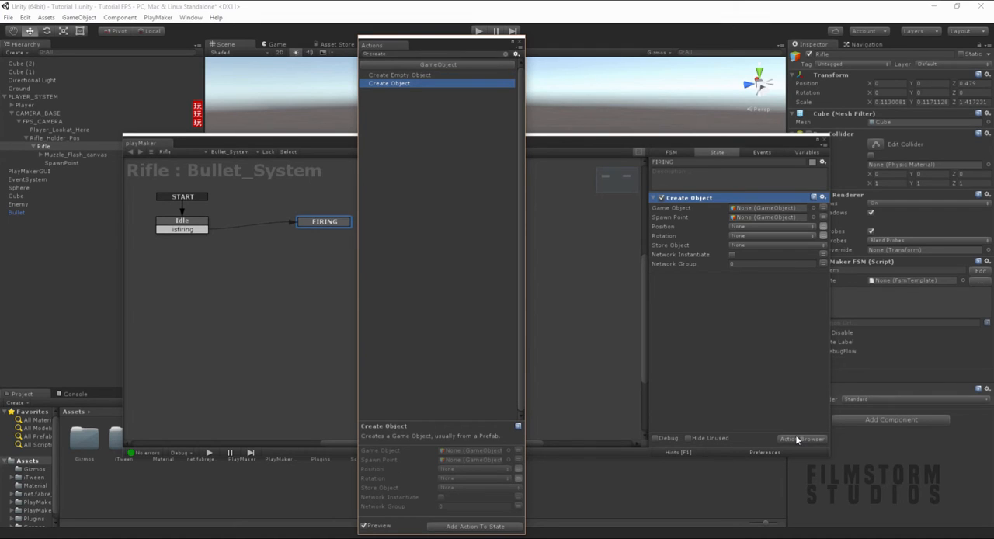
{"action": "left_click", "coordinate": [518, 45]}
- Assign the rifle's SpawnPoint as Create Object's spawn point and the Bullet prefab as its game object
{"action": "left_click_drag", "start_coordinate": [59, 160], "coordinate": [747, 222]}
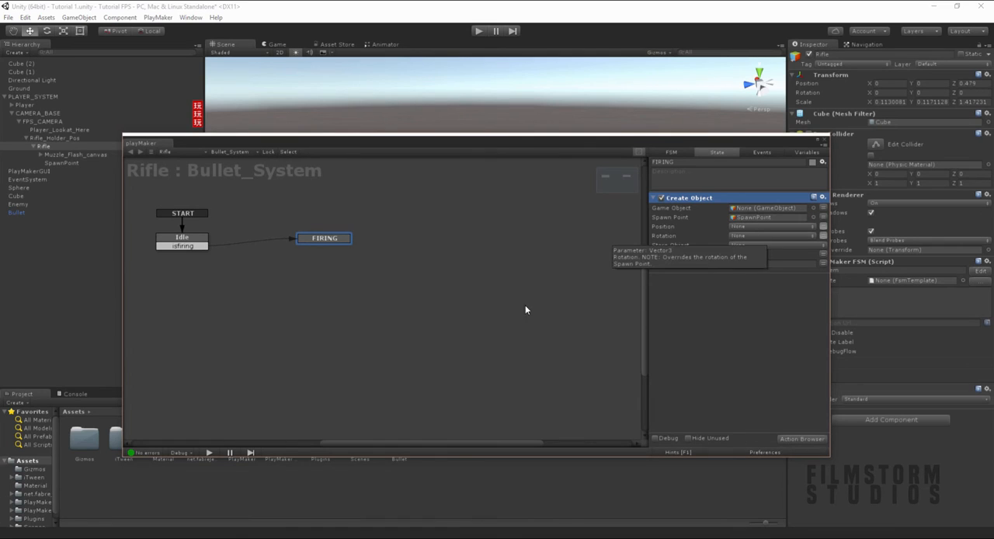
{"action": "left_click_drag", "start_coordinate": [459, 146], "coordinate": [440, 55]}
{"action": "left_click_drag", "start_coordinate": [400, 441], "coordinate": [739, 122]}
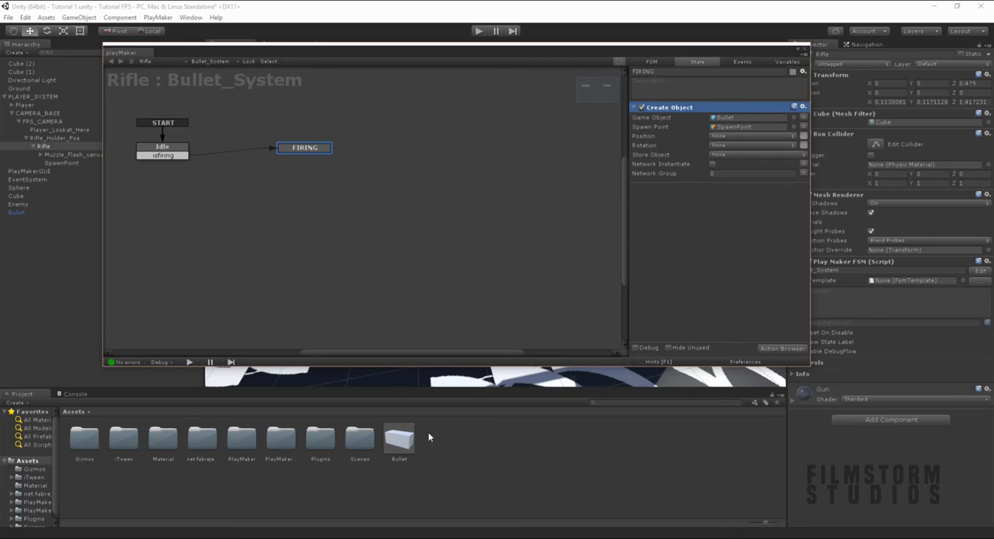
{"action": "left_click_drag", "start_coordinate": [559, 53], "coordinate": [564, 147]}
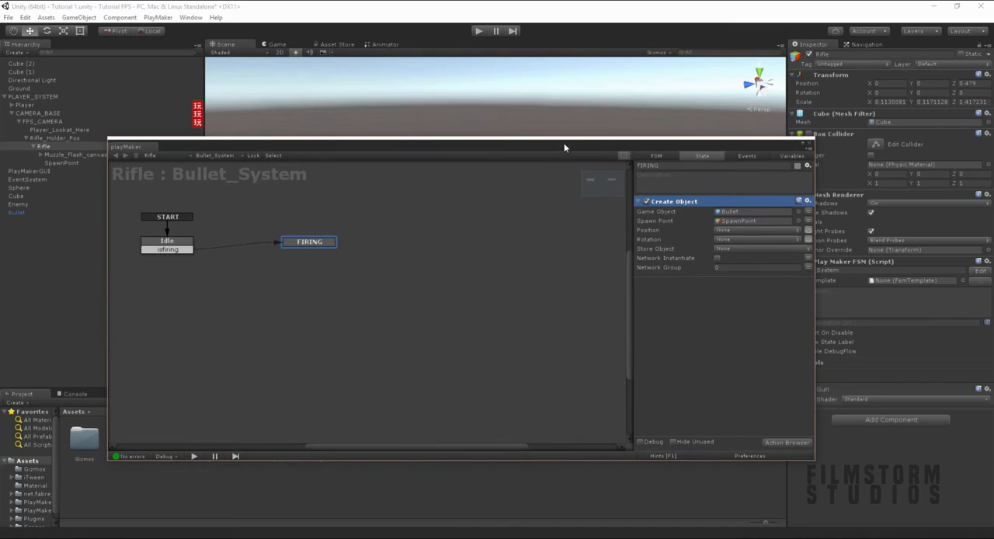
- Add a FINISHED transition from the FIRING state back to Idle
{"action": "right_click", "coordinate": [325, 249]}
{"action": "mouse_move", "coordinate": [342, 250]}
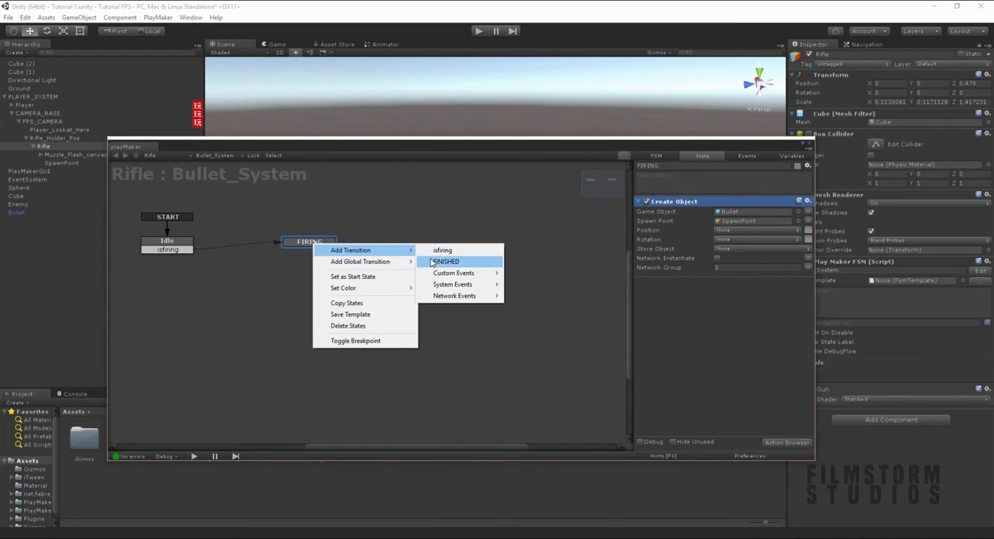
{"action": "left_click", "coordinate": [433, 262]}
{"action": "mouse_move", "coordinate": [311, 250]}
{"action": "left_mouse_down"}
{"action": "mouse_move", "coordinate": [202, 269]}
{"action": "mouse_move", "coordinate": [184, 250]}
{"action": "left_mouse_up"}
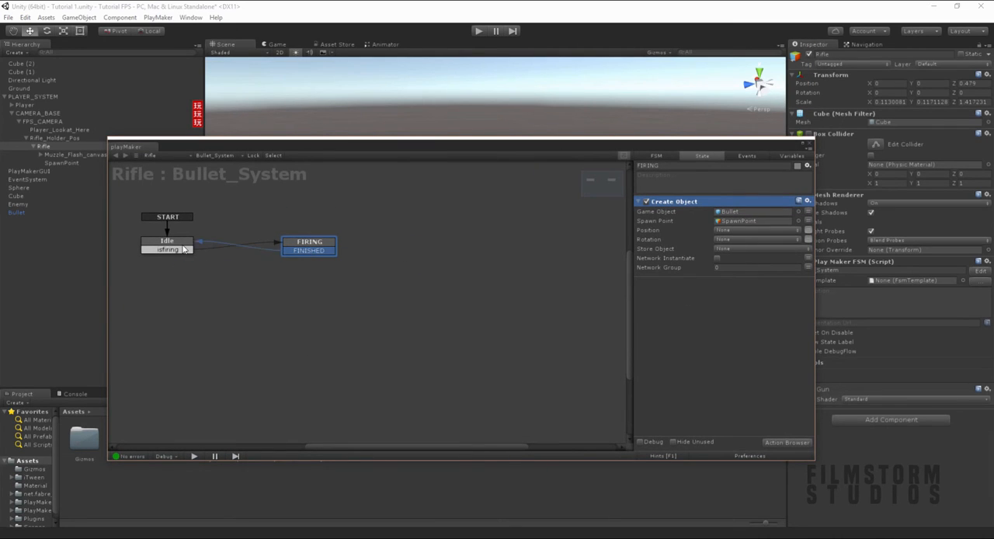
- Add a Get Mouse Button Up action to the FIRING state that sends the FINISHED event
{"action": "left_click", "coordinate": [715, 366]}
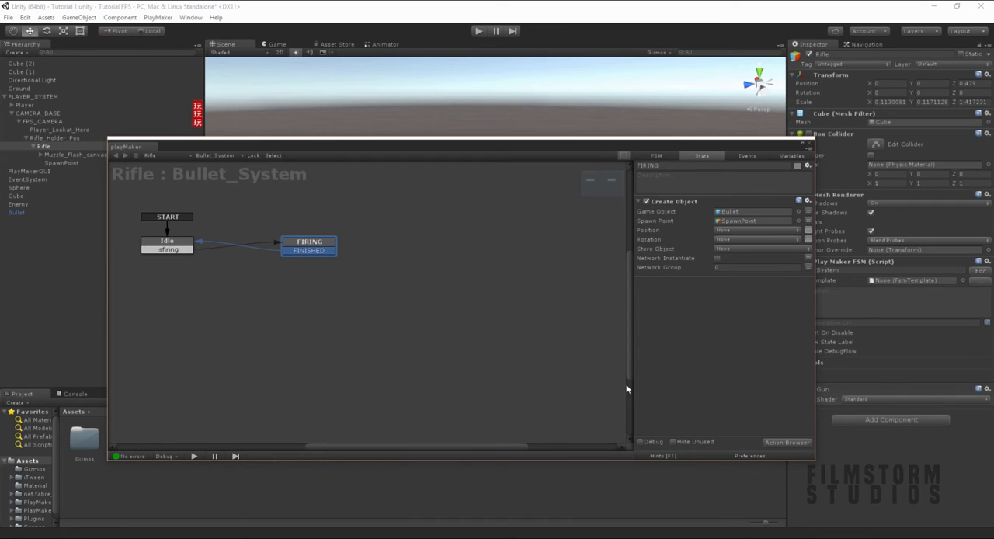
{"action": "left_click", "coordinate": [790, 443]}
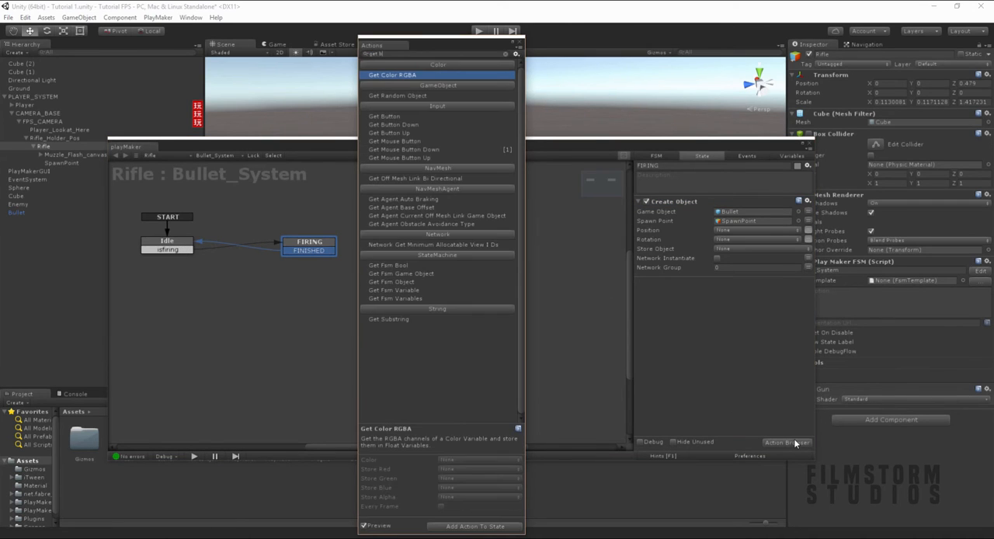
{"action": "type", "text": "get mouse"}
{"action": "key", "text": "Return"}
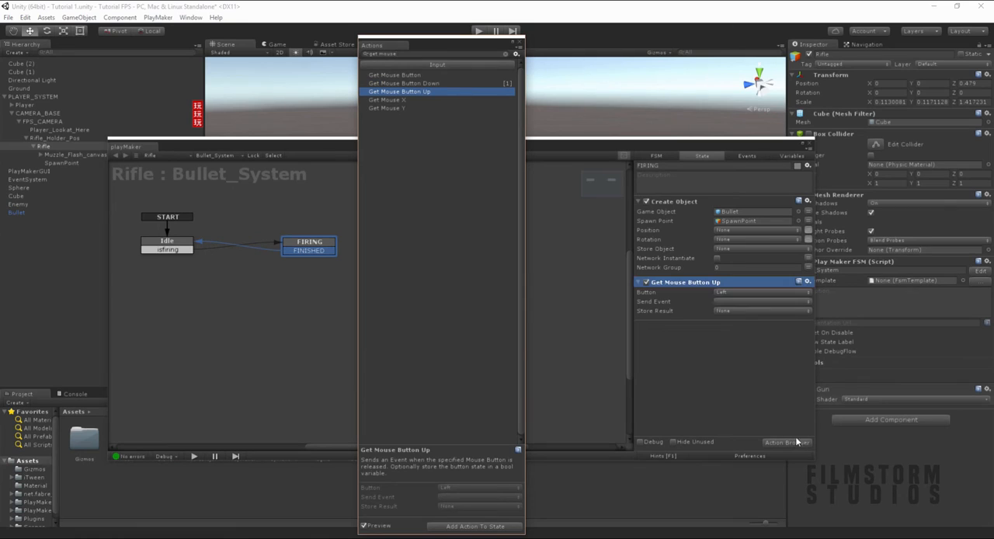
{"action": "left_click", "coordinate": [727, 302]}
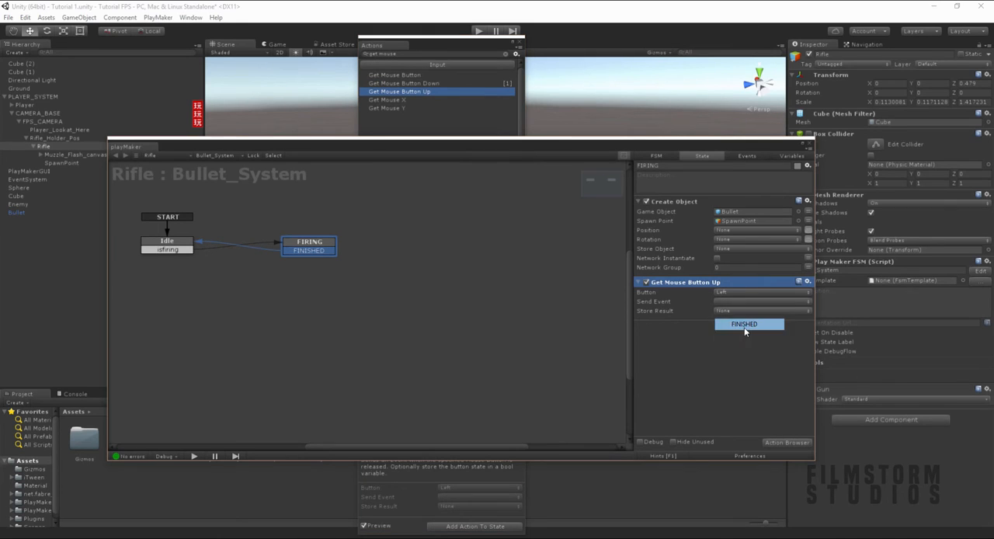
{"action": "left_click", "coordinate": [747, 329]}
- Create an event named tostopfiring and assign it to FIRING's transition back to Idle in place of FINISHED
{"action": "left_click", "coordinate": [745, 155]}
{"action": "left_click", "coordinate": [699, 428]}
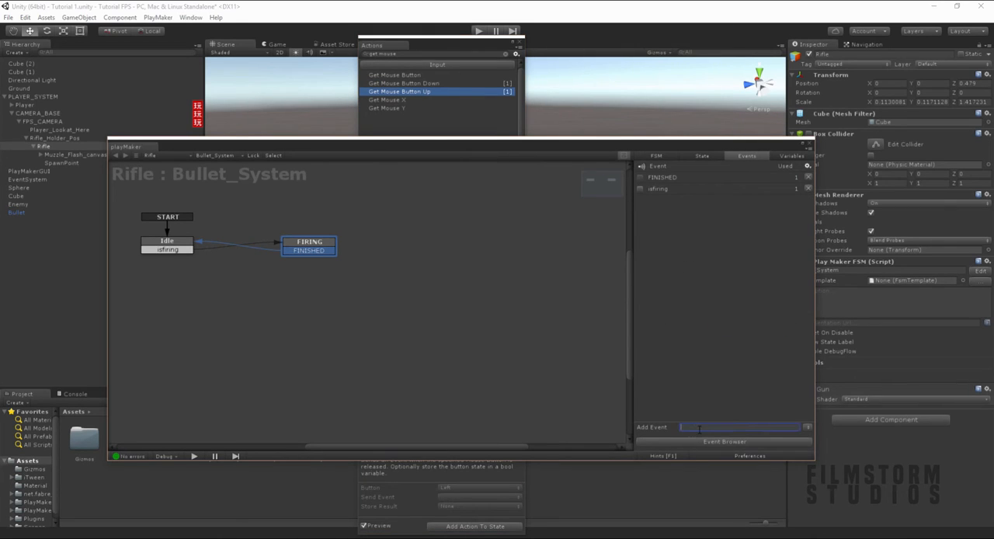
{"action": "type", "text": "tostopfiring"}
{"action": "key", "text": "Return"}
{"action": "right_click", "coordinate": [303, 256]}
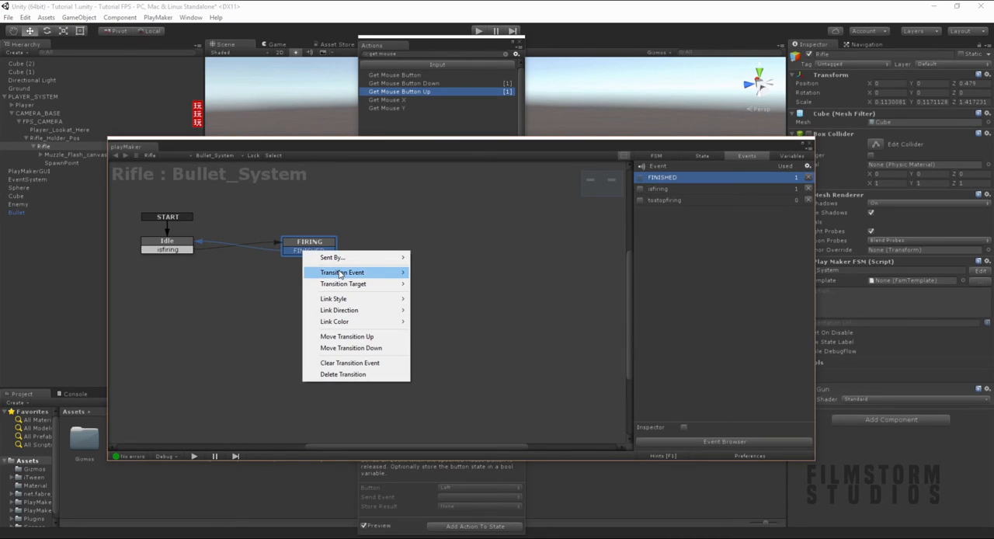
{"action": "mouse_move", "coordinate": [344, 272]}
{"action": "left_click", "coordinate": [442, 295]}
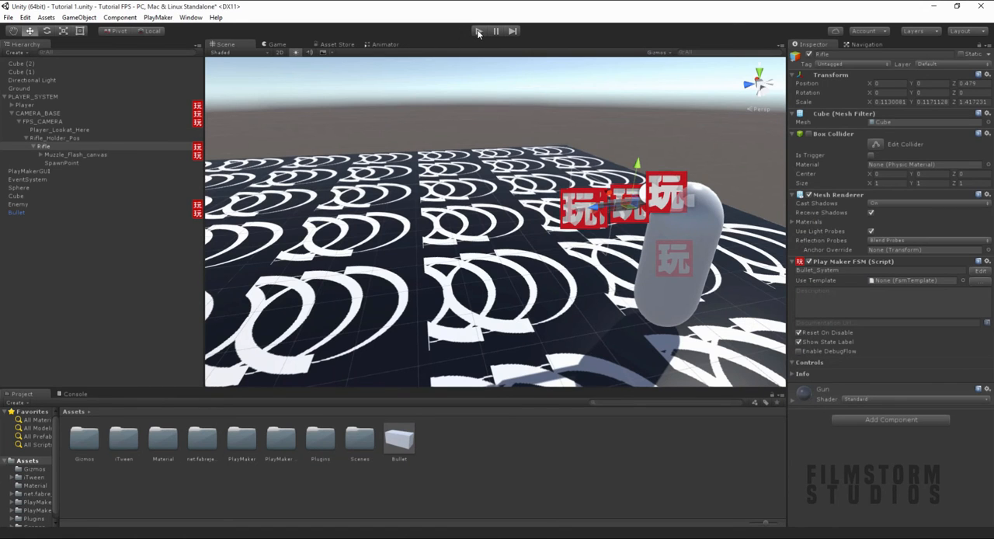
- Run the game and test firing the rifle while moving around the scene
{"action": "left_click", "coordinate": [479, 31]}
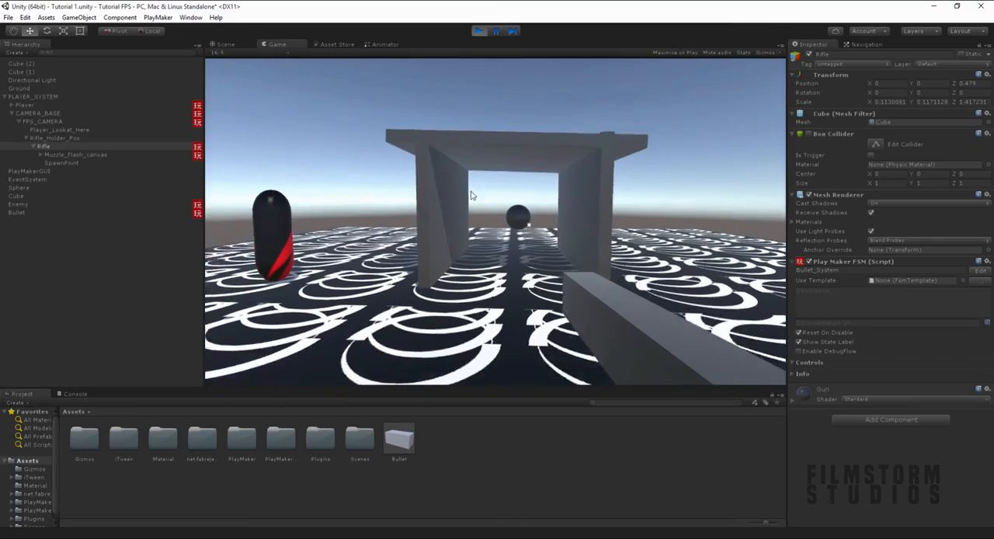
{"action": "left_click", "coordinate": [428, 191]}
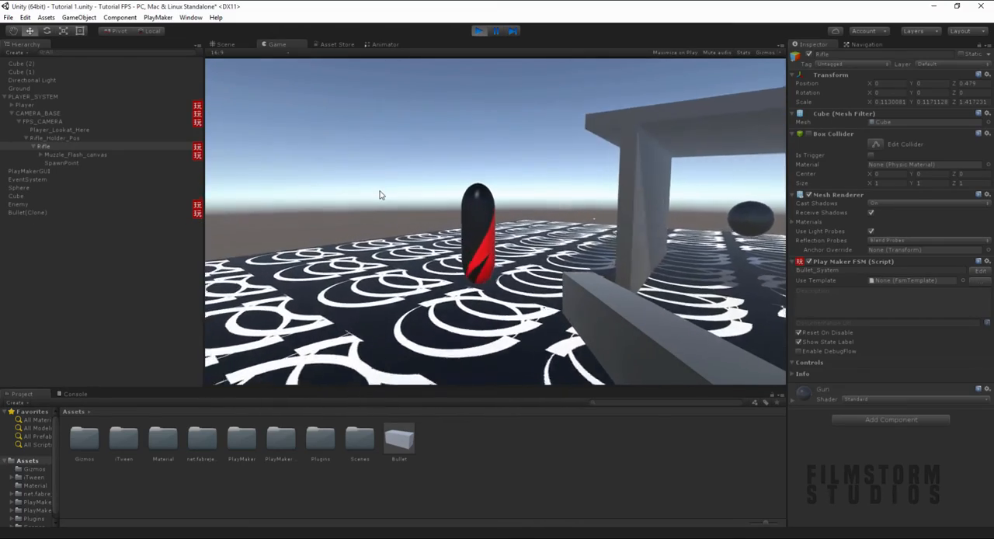
{"action": "key", "text": "d"}
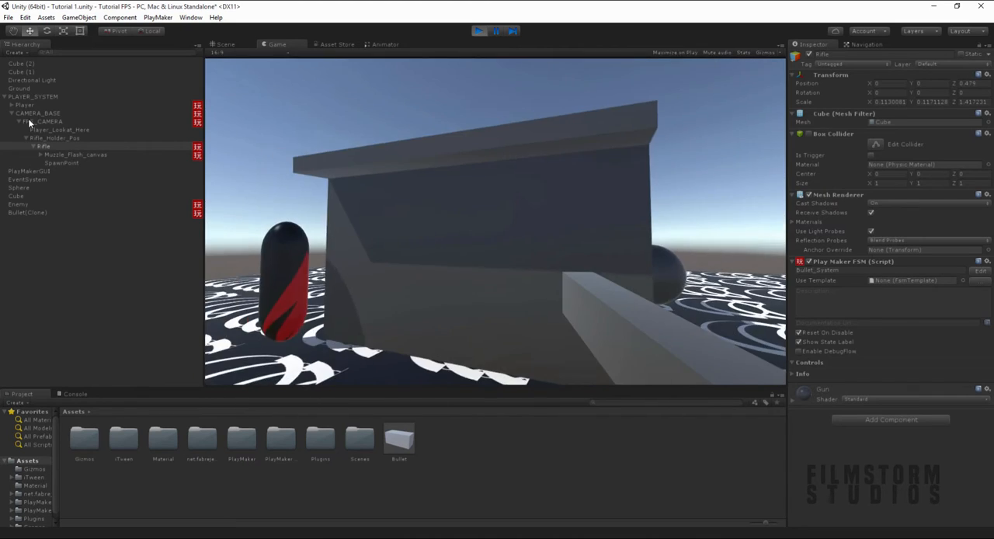
{"action": "left_click", "coordinate": [412, 180]}
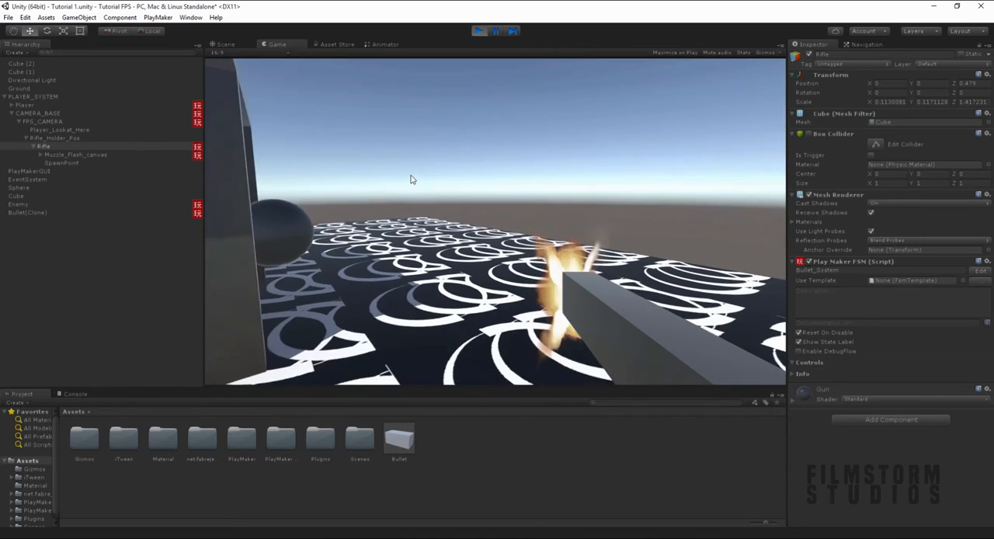
{"action": "key", "text": "w"}
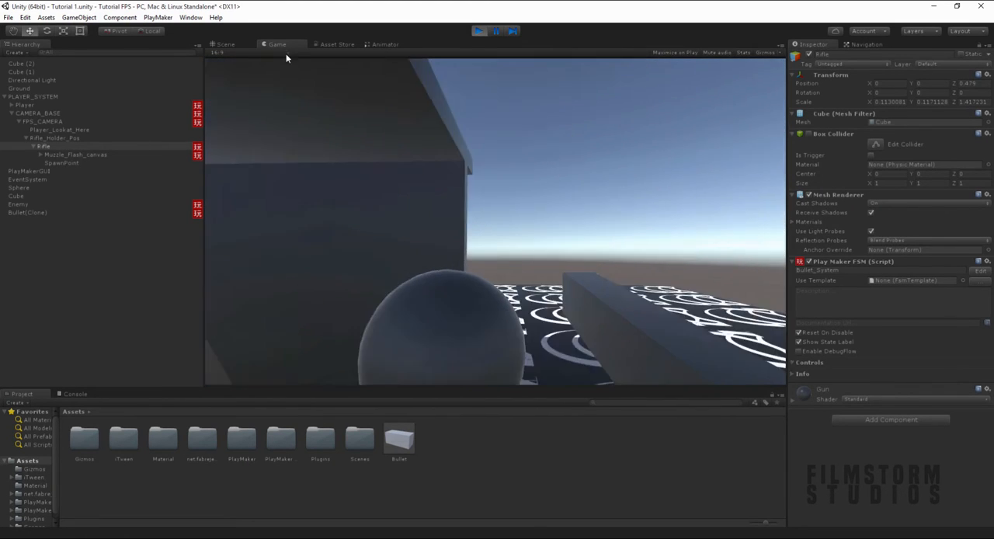
- Stop the game and set the Get Mouse Button Up action in the Rifle's FIRING state to send tostopfiring
{"action": "left_click", "coordinate": [158, 17]}
{"action": "left_click", "coordinate": [175, 42]}
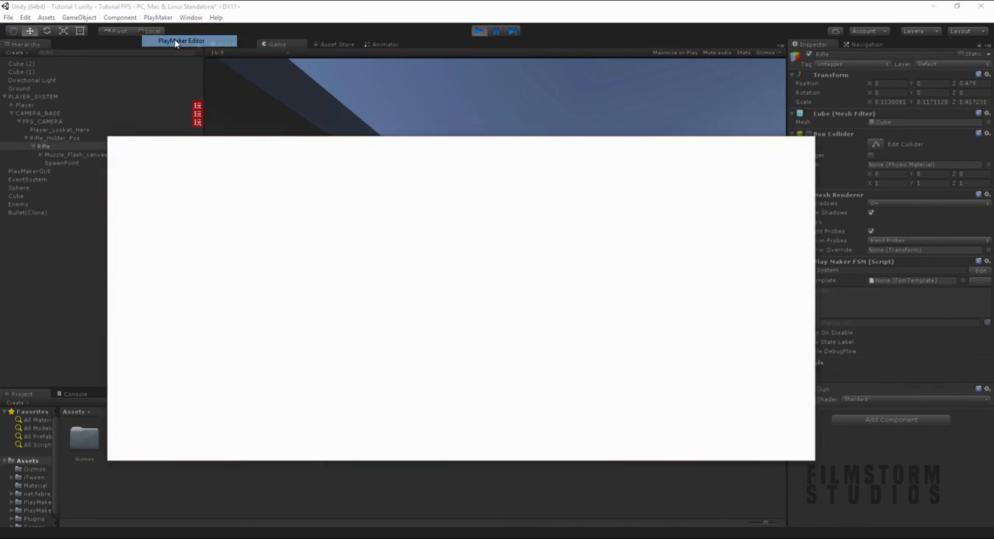
{"action": "left_click", "coordinate": [392, 297]}
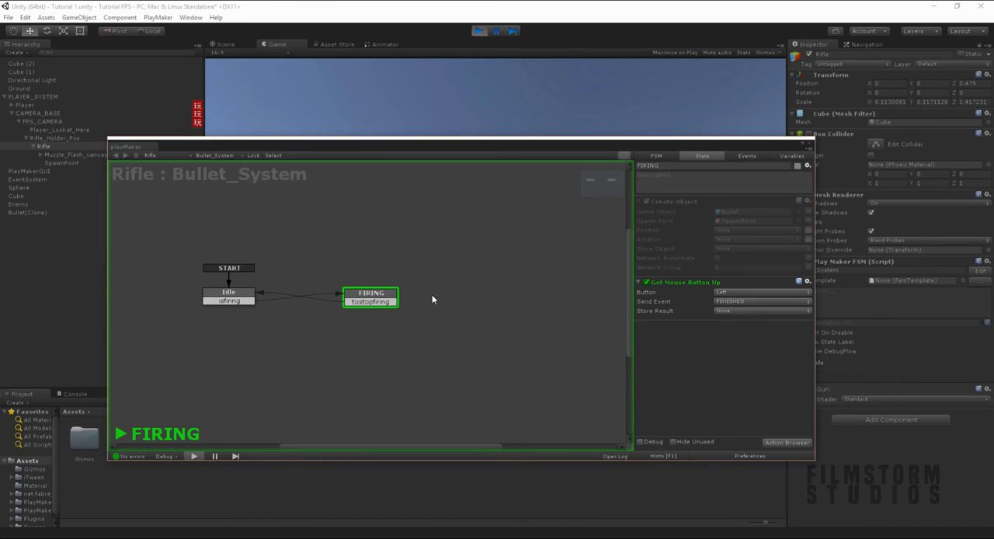
{"action": "left_click", "coordinate": [730, 310]}
{"action": "left_click", "coordinate": [478, 31]}
{"action": "left_click", "coordinate": [309, 221]}
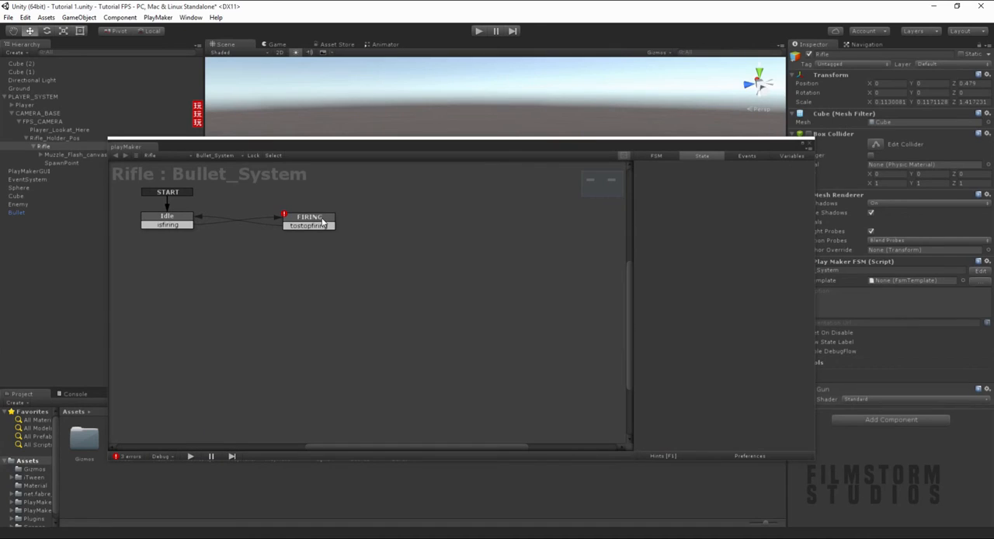
{"action": "left_click", "coordinate": [749, 301]}
{"action": "left_click", "coordinate": [743, 348]}
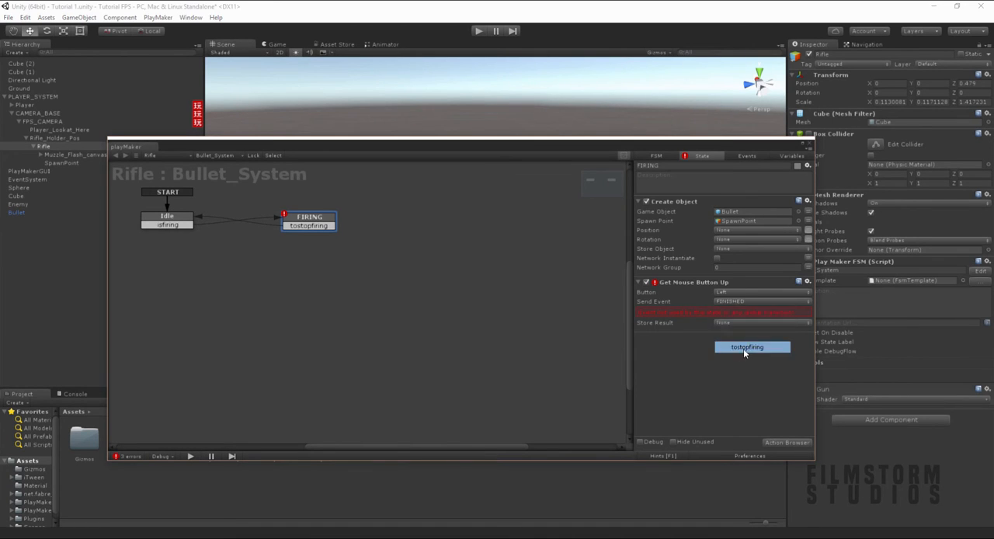
- Run the game with the Bullet_System graph in view and test firing the rifle at the enemy and around the scene
{"action": "left_click_drag", "start_coordinate": [598, 154], "coordinate": [641, 398]}
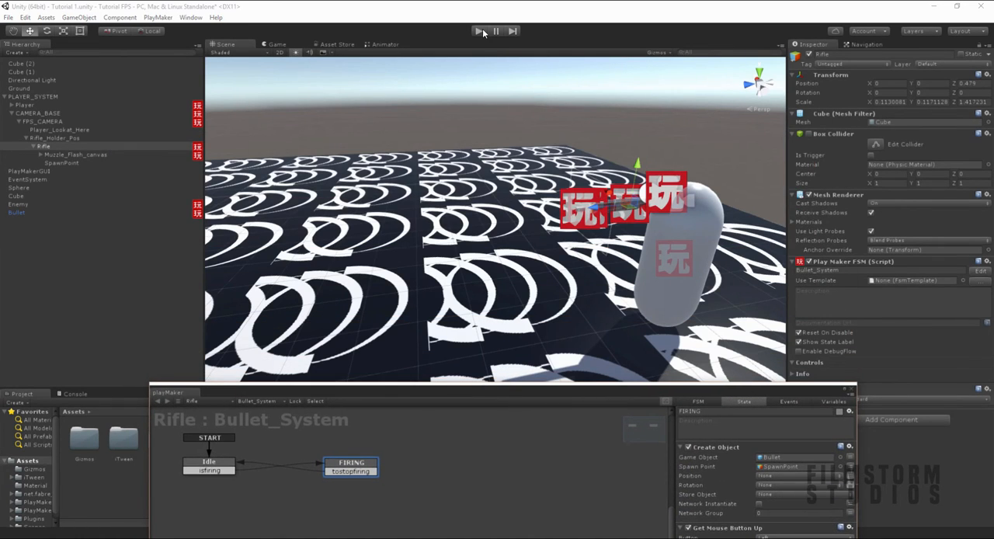
{"action": "left_click", "coordinate": [481, 29]}
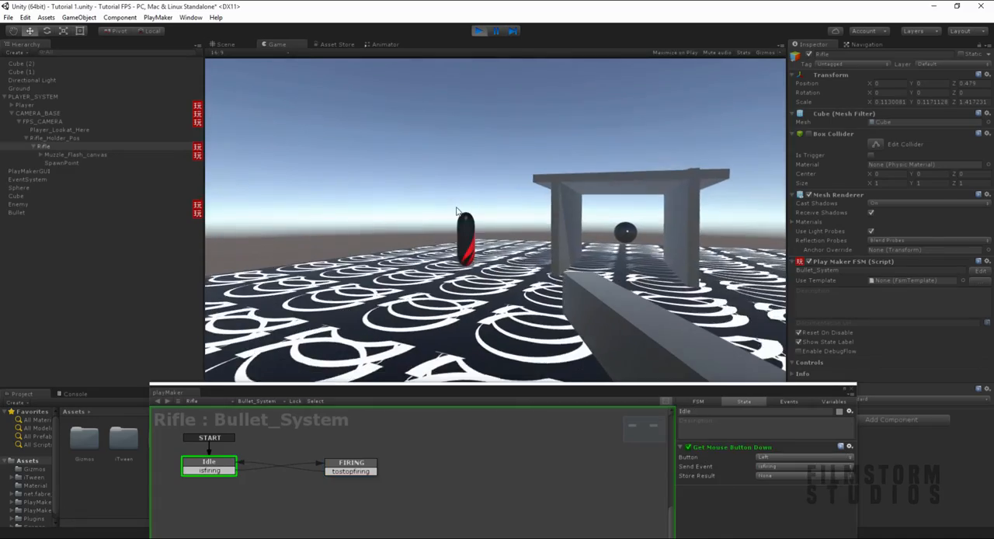
{"action": "left_click", "coordinate": [446, 214]}
{"action": "left_click", "coordinate": [445, 215]}
{"action": "left_click", "coordinate": [445, 215]}
{"action": "left_click", "coordinate": [444, 215]}
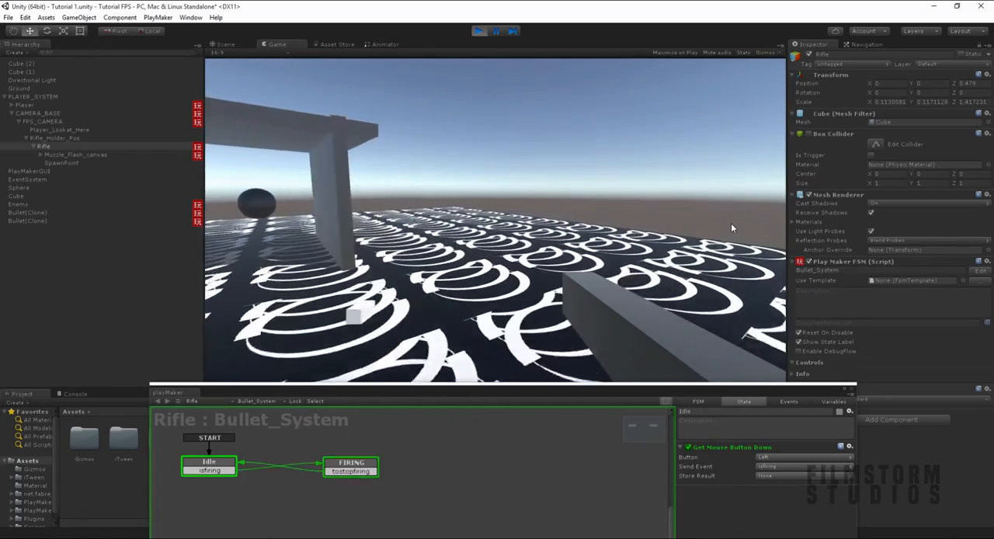
{"action": "left_click", "coordinate": [731, 224]}
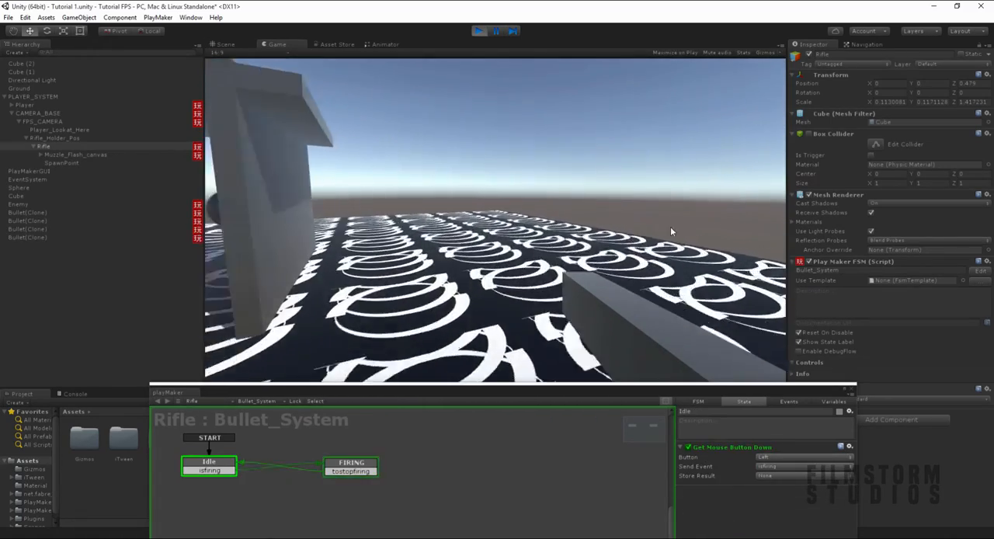
{"action": "left_click", "coordinate": [508, 218]}
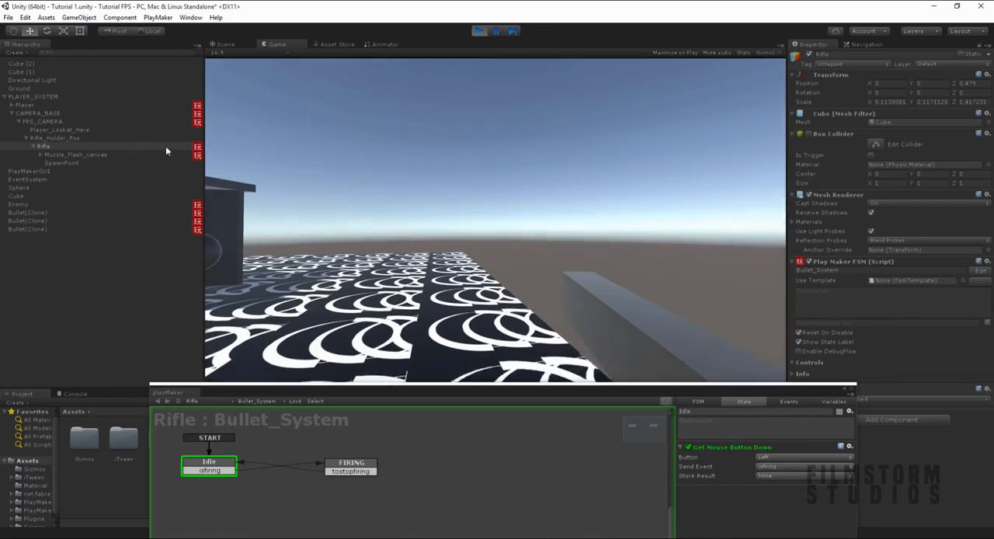
- Watch the Muzzle_Flash state machine of Muzzle_Flash_canvas while firing, and stop the game
{"action": "left_click", "coordinate": [165, 155]}
{"action": "left_click", "coordinate": [328, 216]}
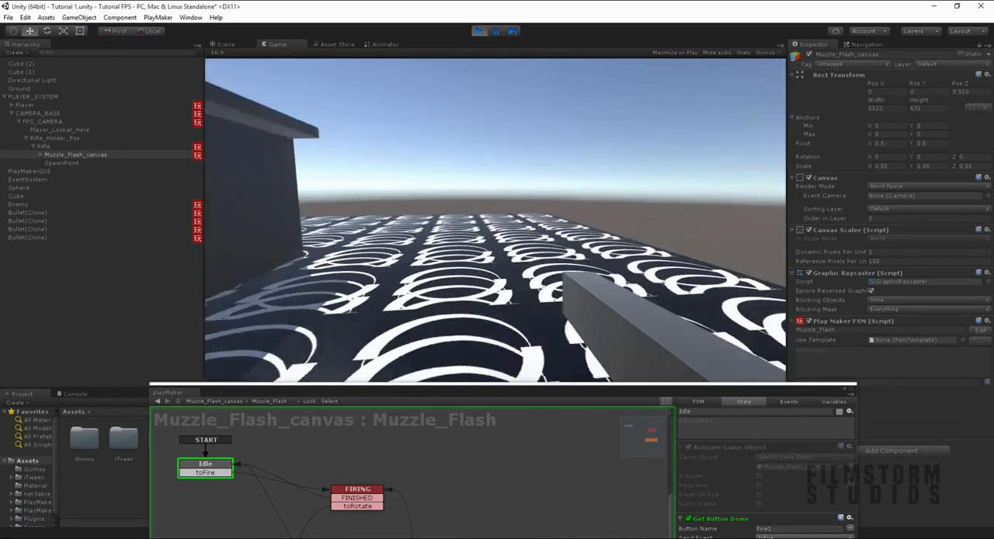
{"action": "key", "text": "ctrl+p"}
{"action": "key", "text": "ctrl+p"}
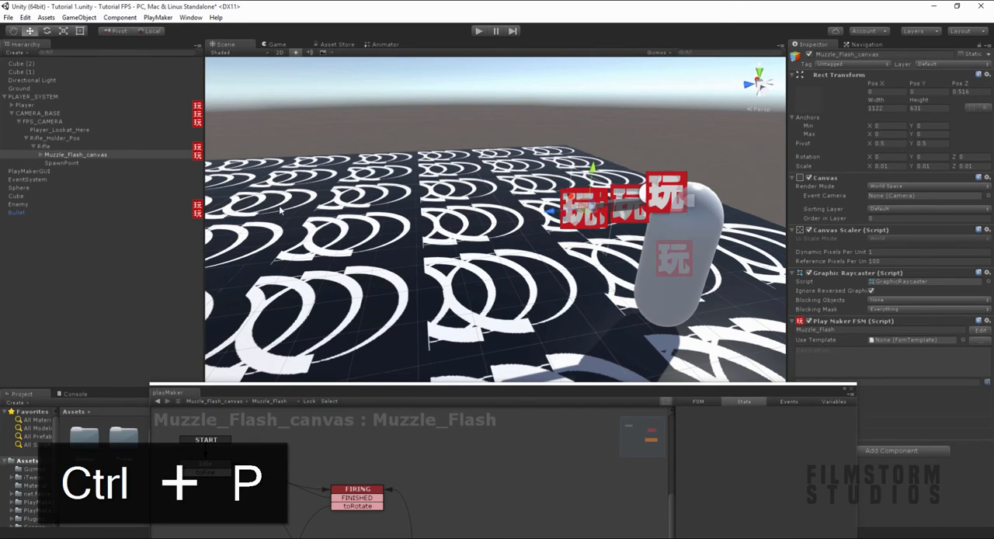
- Review the DAMAGE state in the Bullet's Bullet-TranslateForward state machine and close the editor
{"action": "left_click", "coordinate": [35, 212]}
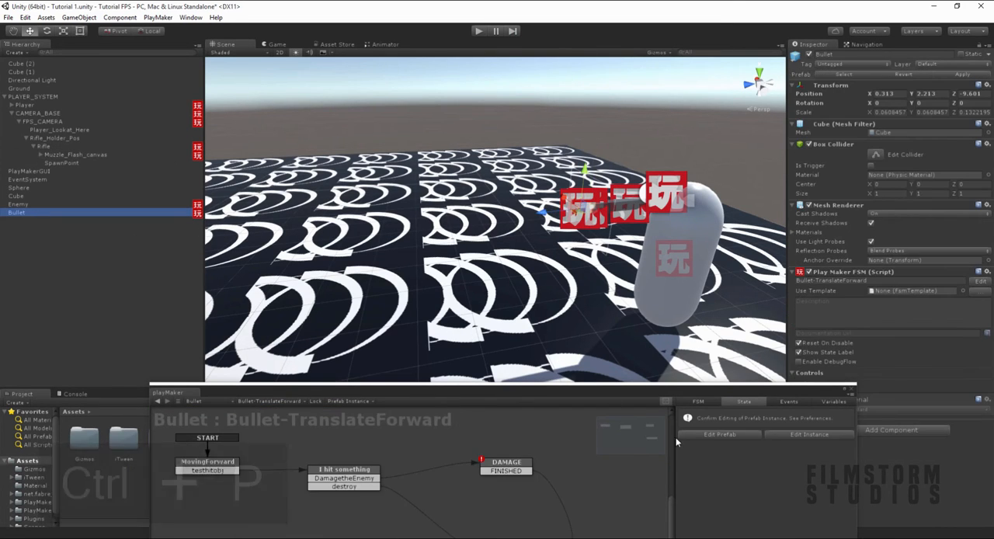
{"action": "left_click_drag", "start_coordinate": [627, 393], "coordinate": [537, 241]}
{"action": "left_click", "coordinate": [444, 261]}
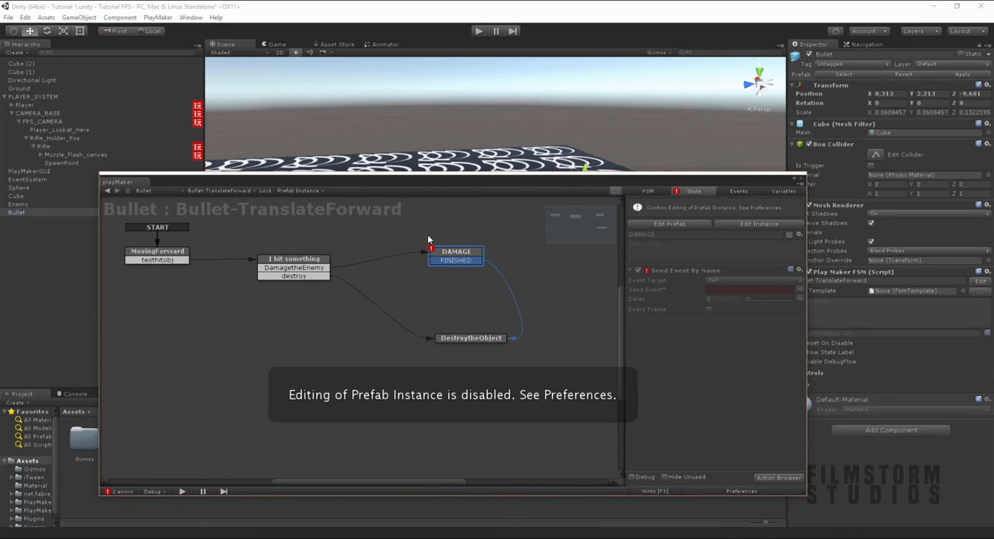
{"action": "left_click", "coordinate": [61, 261]}
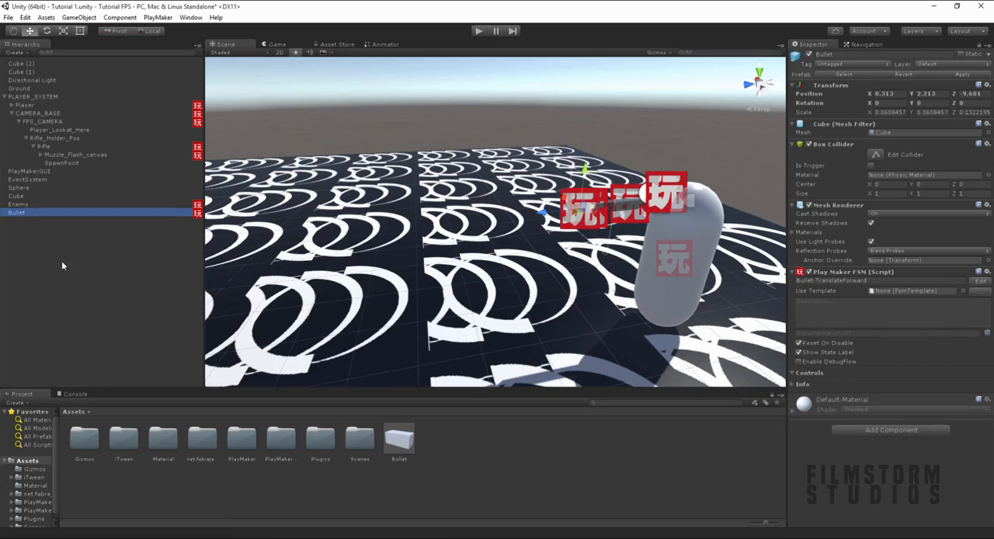
- Select the Enemy capsule in the scene and add a second PlayMakerFSM component to it
{"action": "scroll", "coordinate": [610, 258], "scroll_direction": "down", "scroll_amount": 4}
{"action": "right_click_drag", "start_coordinate": [610, 258], "coordinate": [453, 249]}
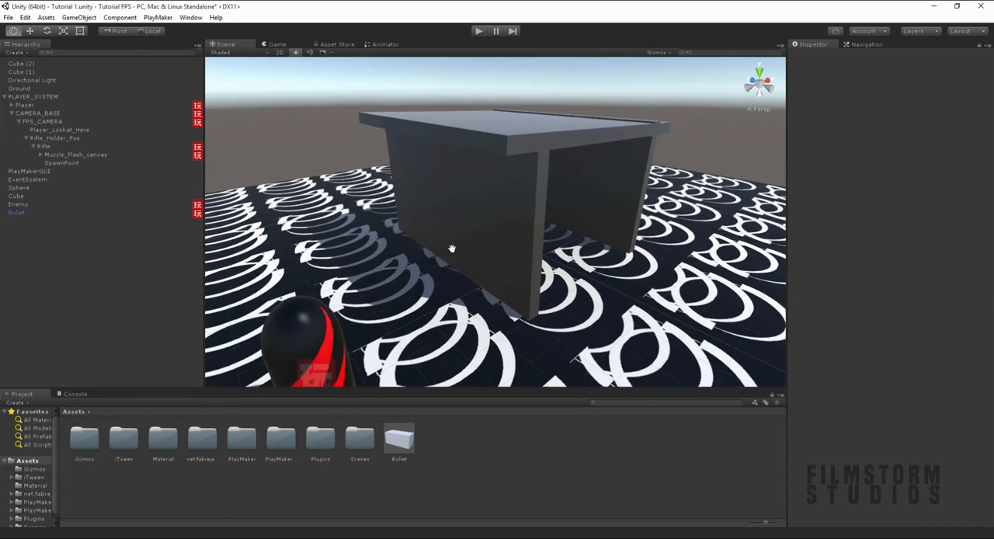
{"action": "middle_click_drag", "start_coordinate": [453, 249], "coordinate": [283, 200]}
{"action": "left_click", "coordinate": [271, 208]}
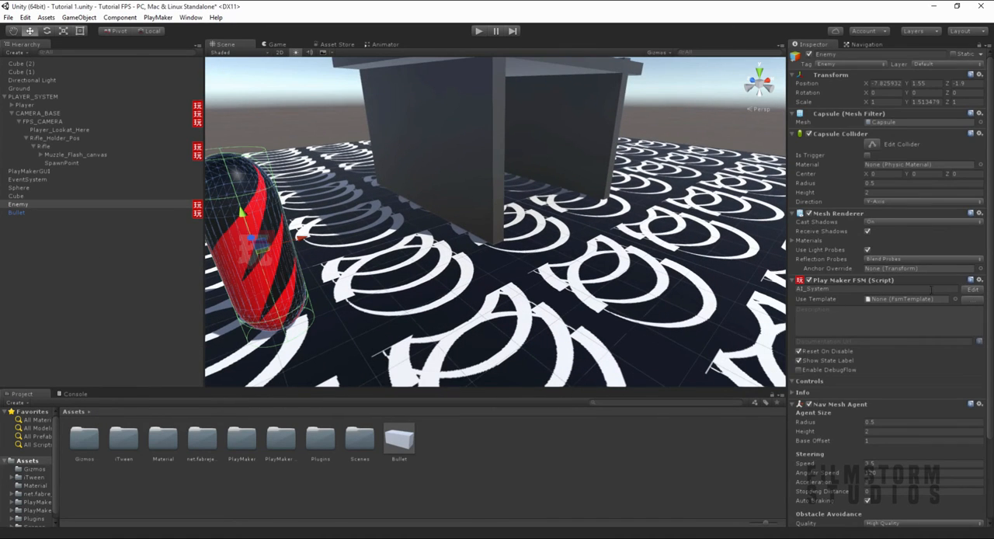
{"action": "scroll", "coordinate": [917, 295], "scroll_direction": "down", "scroll_amount": 3}
{"action": "left_click", "coordinate": [870, 519]}
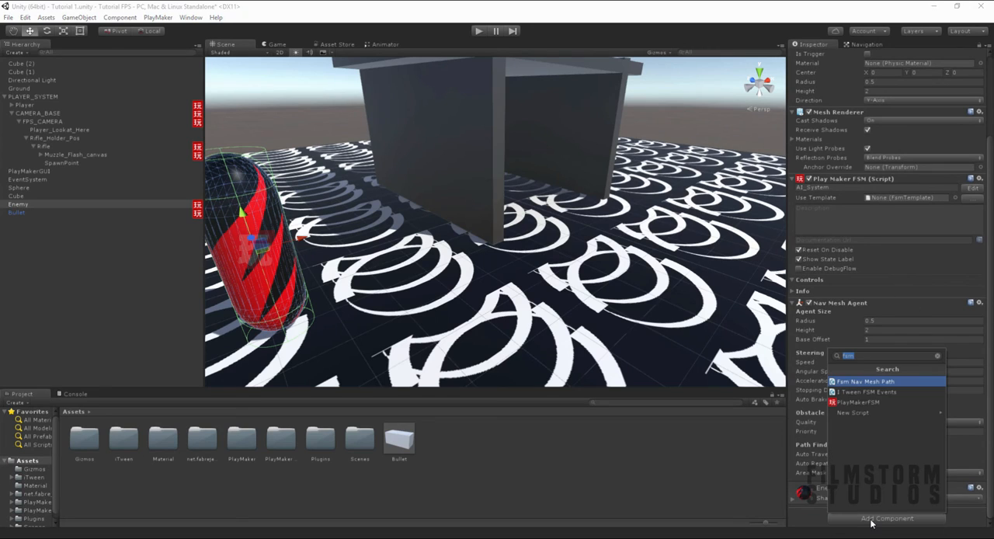
{"action": "key", "text": "Down"}
{"action": "key", "text": "Down"}
{"action": "key", "text": "Return"}
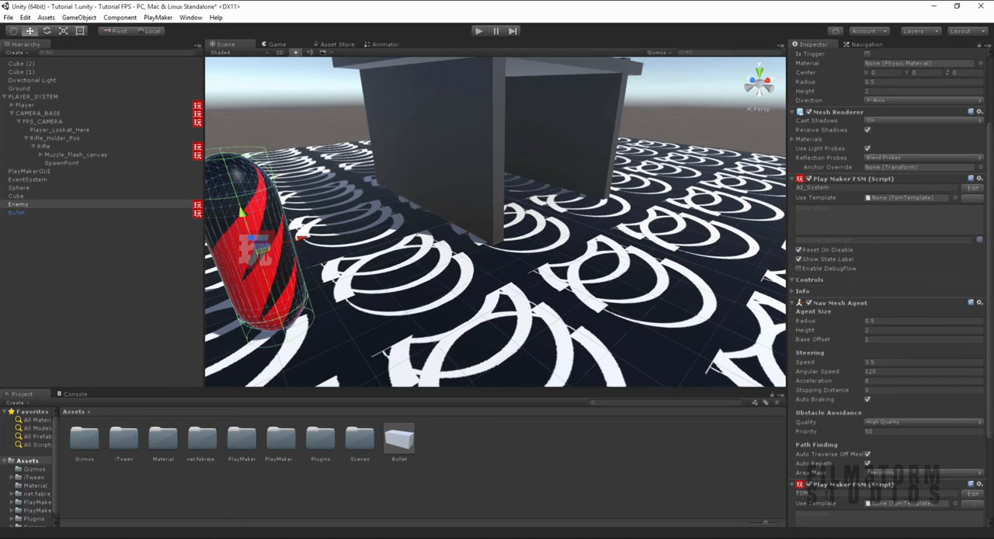
- Name the Enemy's new state machine Damage_control and open it for editing
{"action": "left_click", "coordinate": [828, 494]}
{"action": "type", "text": "Dam"}
{"action": "type", "text": "age_sys"}
{"action": "left_click", "coordinate": [972, 493]}
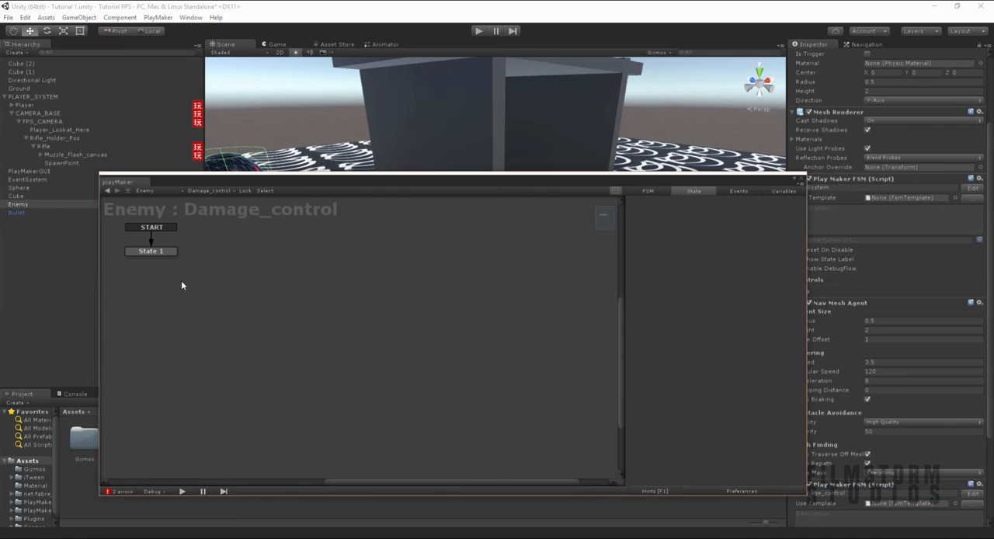
- Create a float variable named Health in the Enemy's Damage_control state machine
{"action": "left_click", "coordinate": [148, 255]}
{"action": "left_click", "coordinate": [782, 190]}
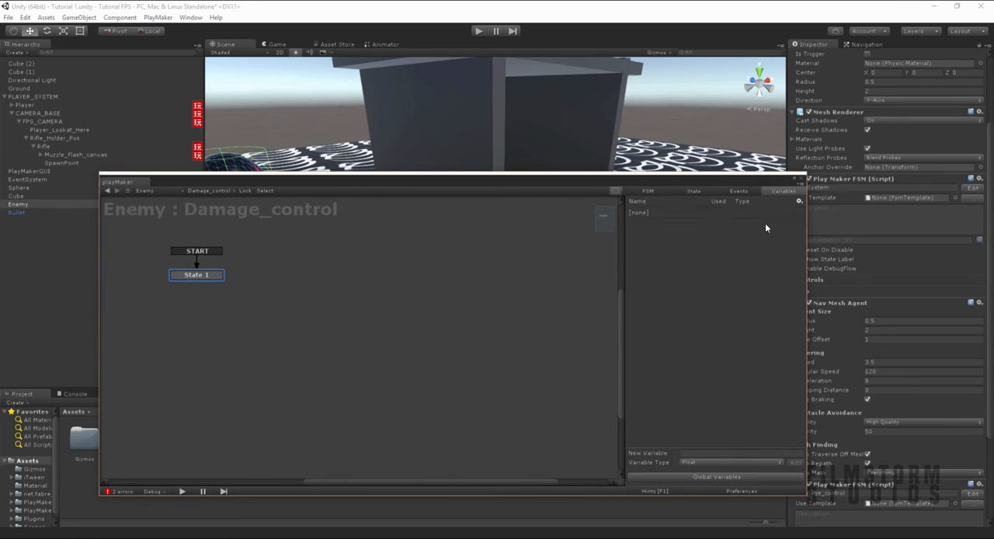
{"action": "left_click", "coordinate": [693, 452]}
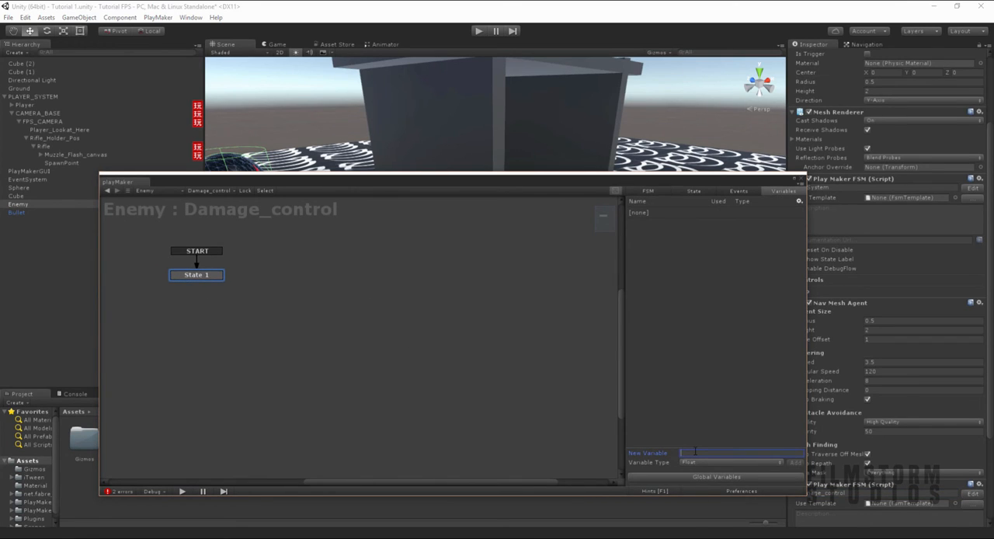
{"action": "type", "text": "Health"}
{"action": "key", "text": "Return"}
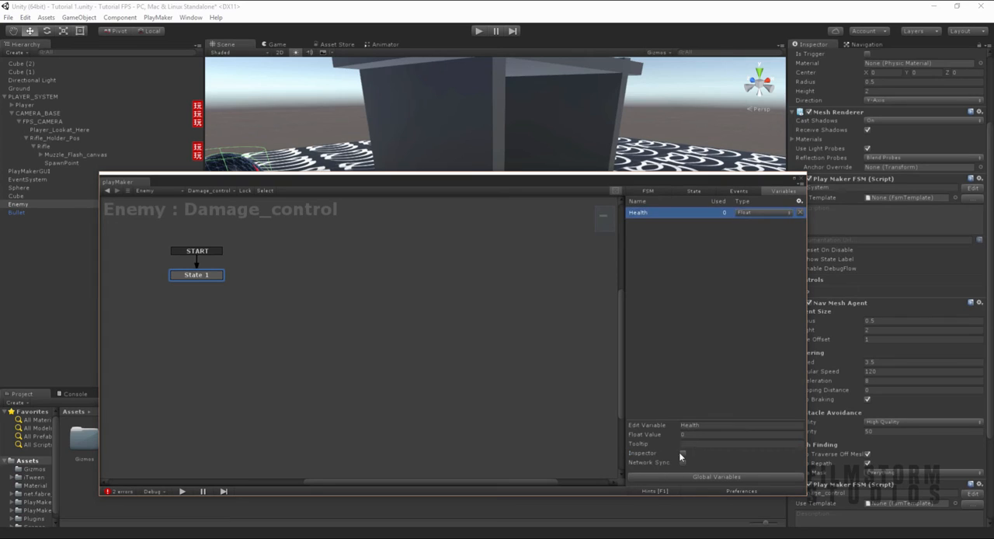
- Rename the start state of Damage_control as Set Health
{"action": "left_click", "coordinate": [699, 193]}
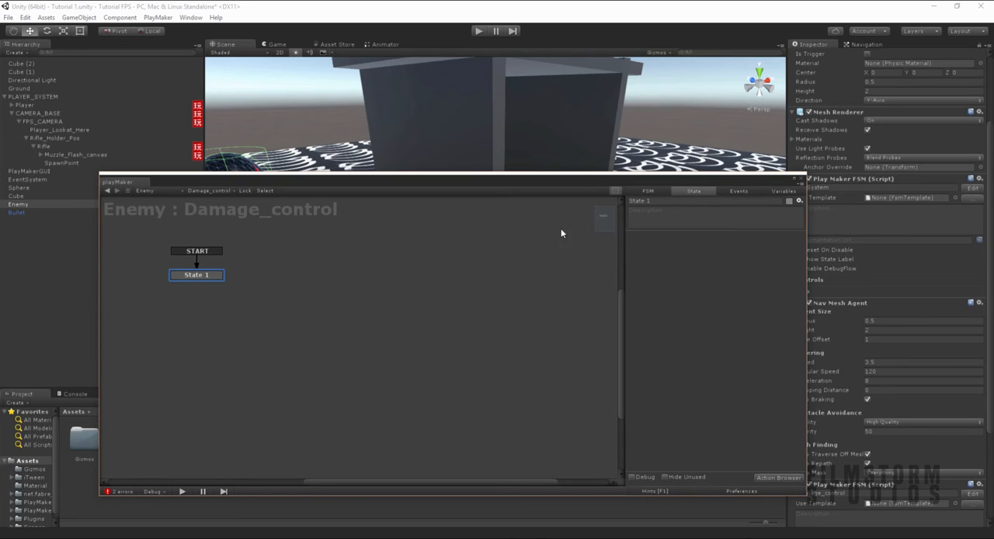
{"action": "left_click", "coordinate": [633, 201]}
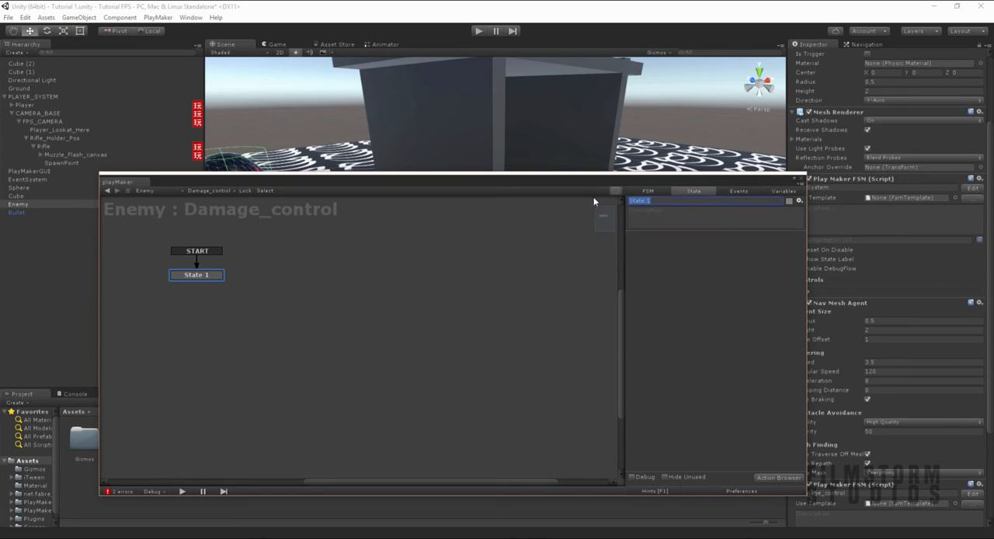
{"action": "type", "text": "Set Health"}
- Add a Set Float Value action to the Set Health state that sets the Health variable to 10
{"action": "left_click", "coordinate": [780, 478]}
{"action": "type", "text": "set float"}
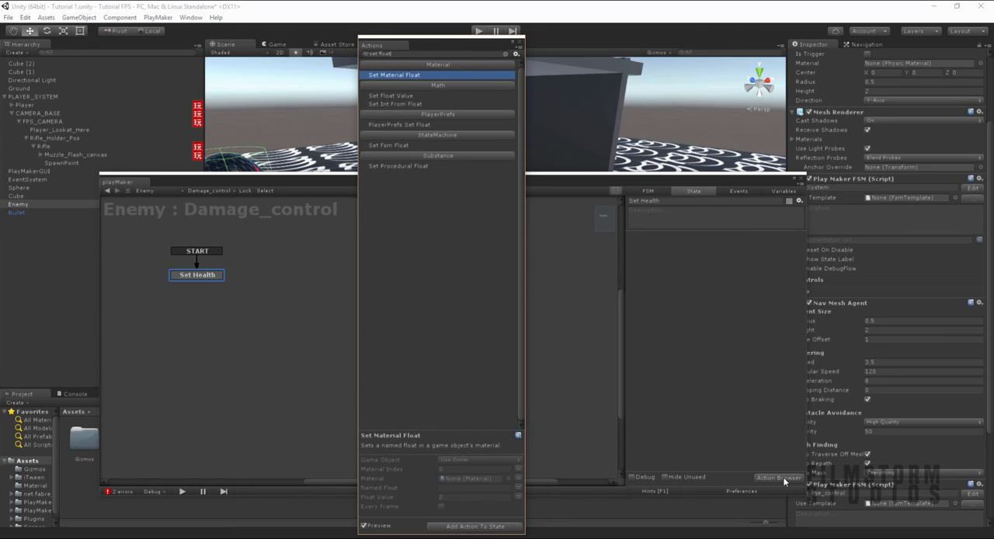
{"action": "key", "text": "Down"}
{"action": "key", "text": "Return"}
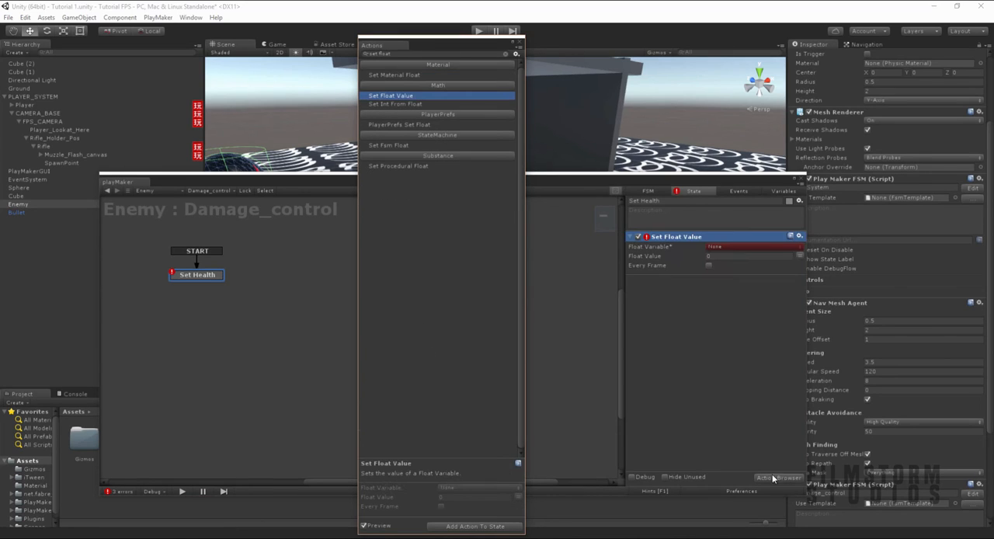
{"action": "left_click", "coordinate": [721, 247]}
{"action": "left_click", "coordinate": [718, 264]}
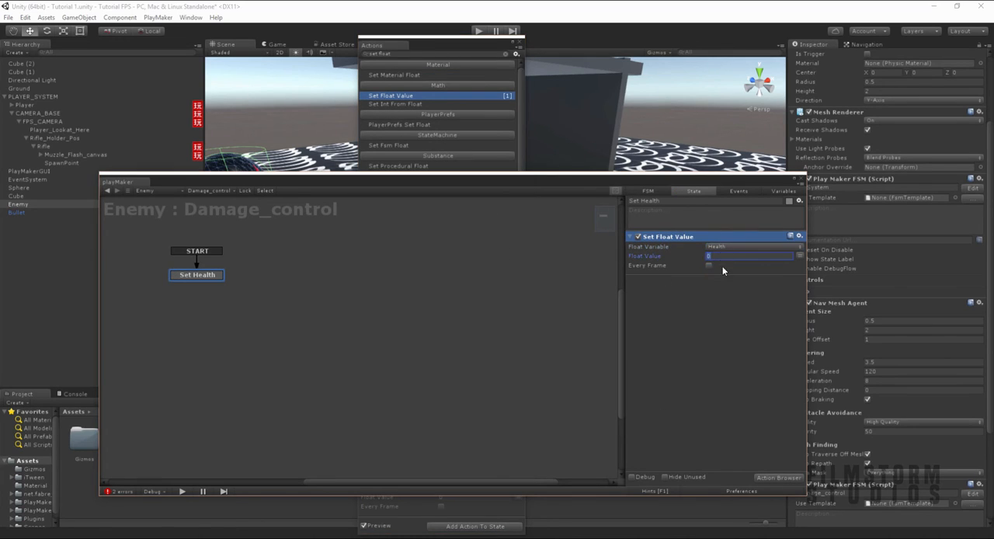
{"action": "left_click", "coordinate": [519, 44]}
- Add a new state and connect Set Health to it with a FINISHED transition
{"action": "left_click", "coordinate": [332, 296]}
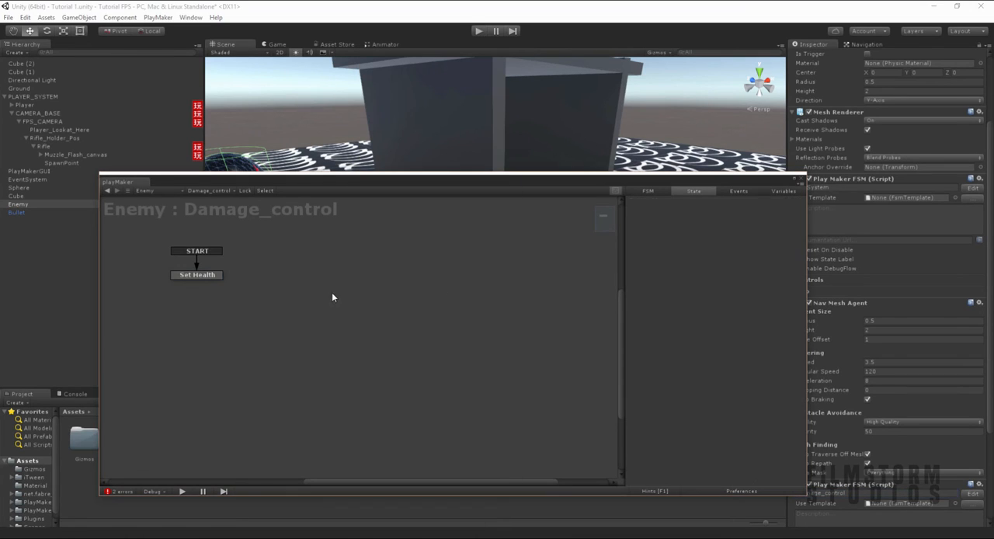
{"action": "right_click", "coordinate": [332, 294]}
{"action": "left_click", "coordinate": [360, 301]}
{"action": "right_click", "coordinate": [207, 272]}
{"action": "mouse_move", "coordinate": [271, 278]}
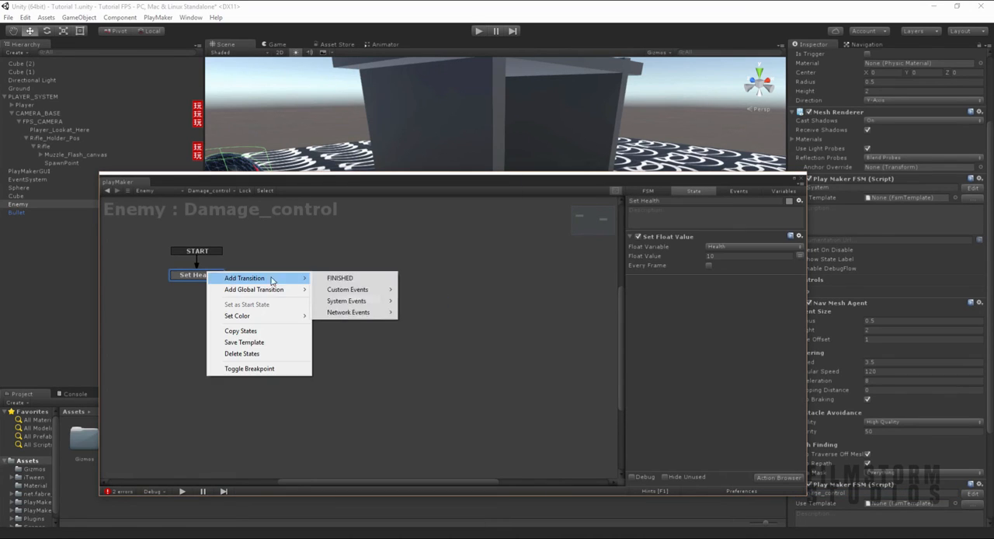
{"action": "left_click", "coordinate": [340, 278]}
{"action": "left_click_drag", "start_coordinate": [212, 288], "coordinate": [353, 305]}
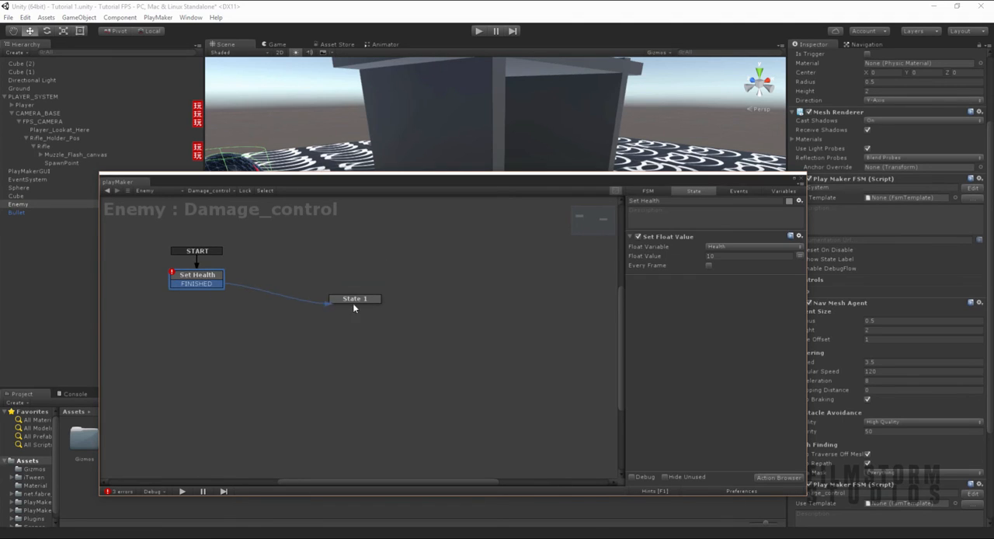
- Rename the state following Set Health as Idle and move it lower in the graph
{"action": "left_click", "coordinate": [357, 298]}
{"action": "left_click", "coordinate": [685, 200]}
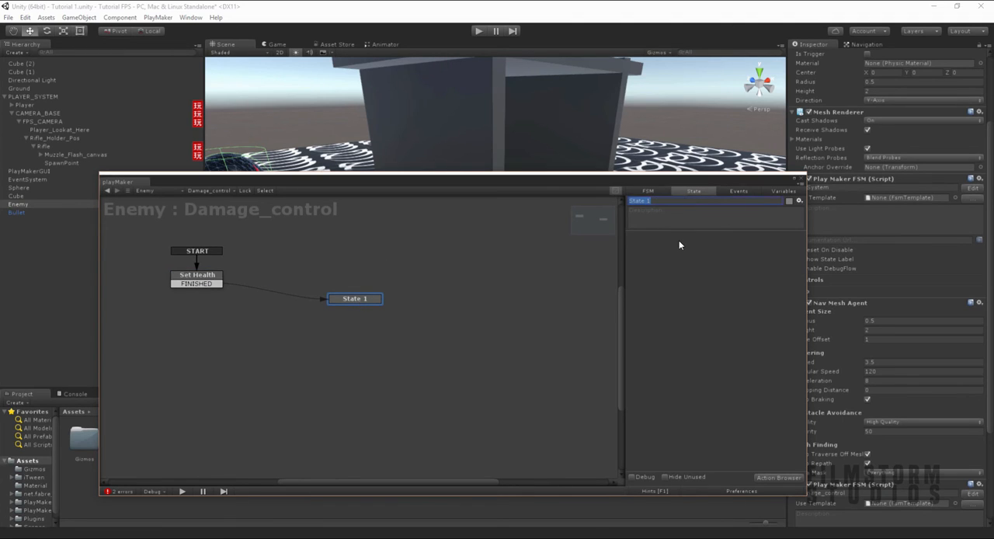
{"action": "type", "text": "Idle"}
{"action": "left_click_drag", "start_coordinate": [355, 300], "coordinate": [351, 347]}
- Add another state above and beyond Idle in the graph and name it DAMAGEENEMY
{"action": "right_click", "coordinate": [437, 256]}
{"action": "left_click", "coordinate": [458, 262]}
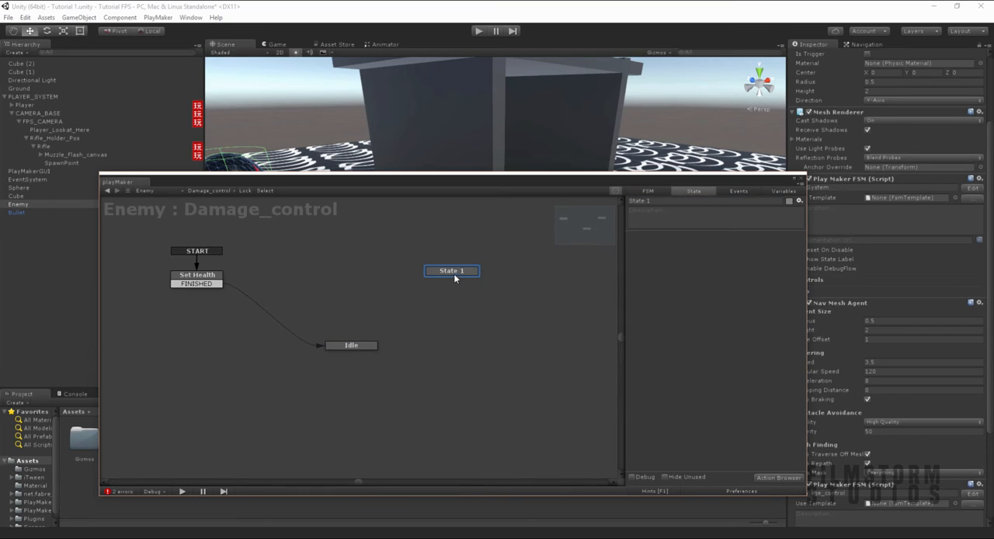
{"action": "left_click", "coordinate": [672, 201]}
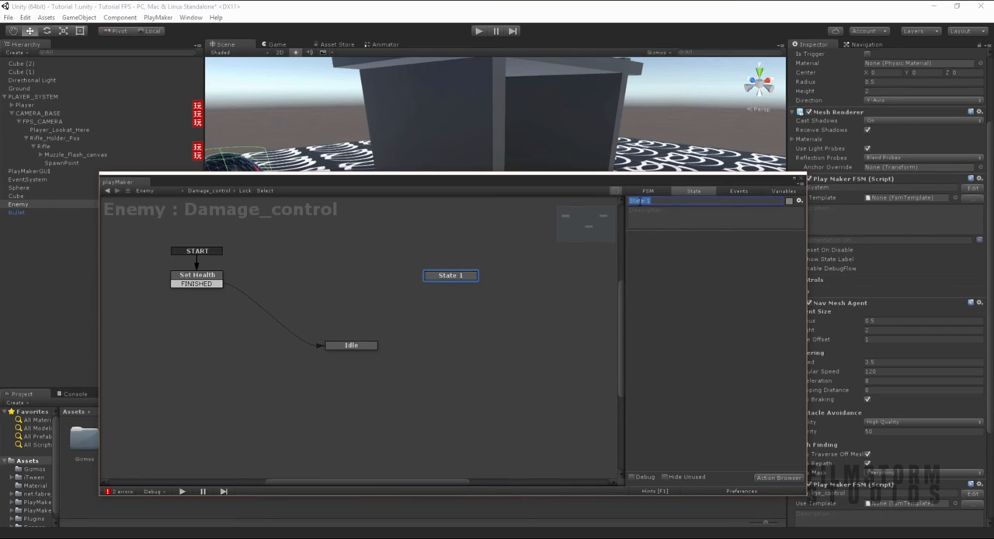
{"action": "type", "text": "DAMAGEENEMY"}
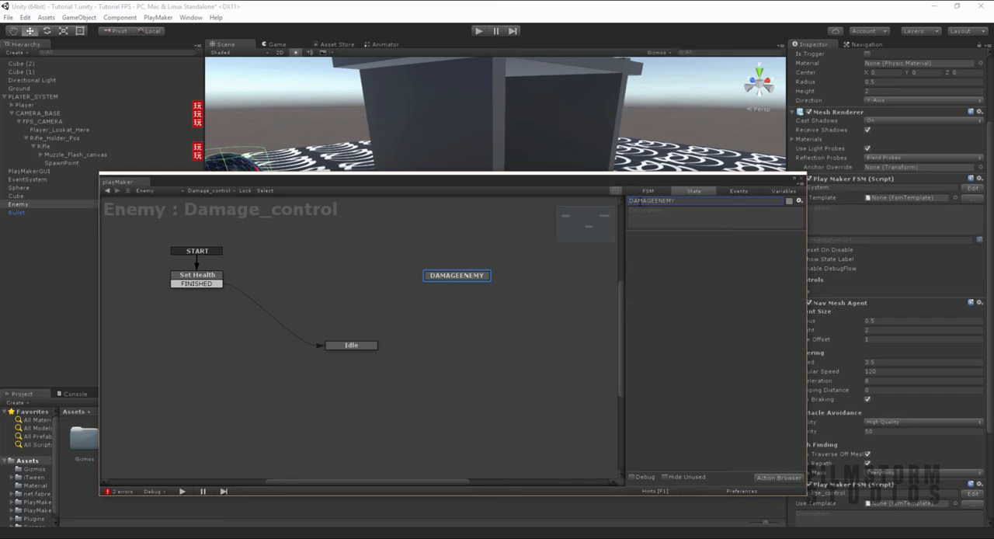
- Create an event named togethit in the Damage_control state machine
{"action": "left_click", "coordinate": [739, 190]}
{"action": "left_click", "coordinate": [697, 462]}
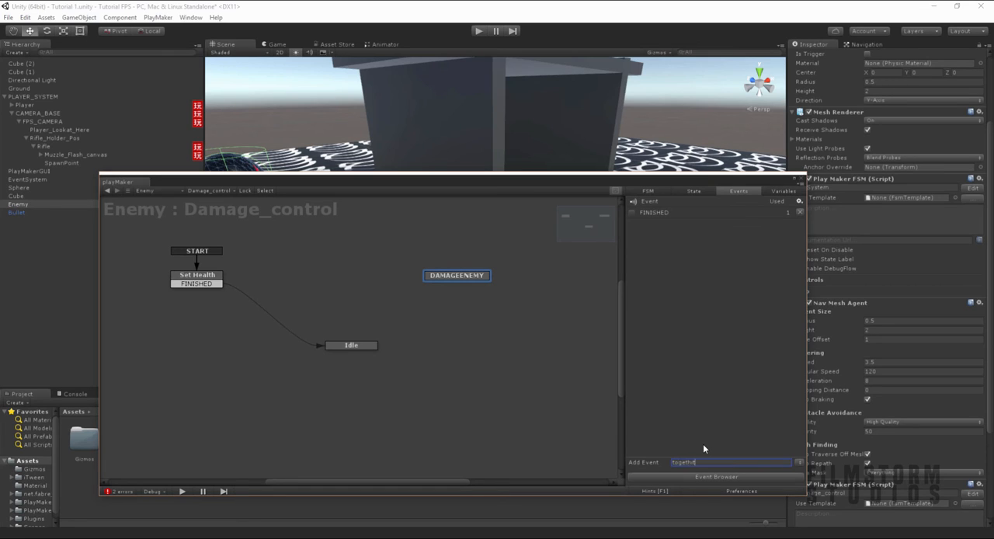
{"action": "type", "text": "t"}
{"action": "key", "text": "Return"}
- Mark the togethit event as global and accept the creation of the PlayMakerGlobals asset
{"action": "right_click", "coordinate": [442, 276]}
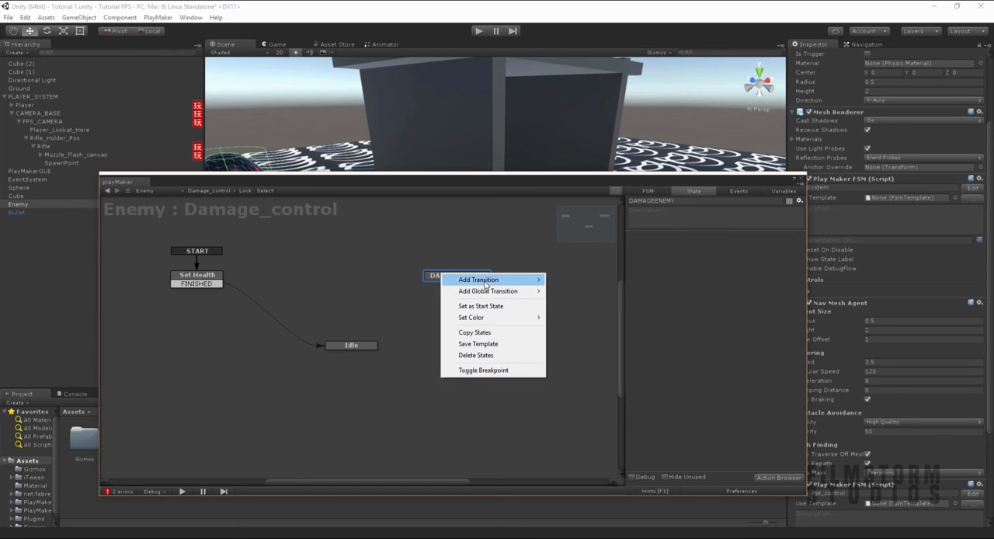
{"action": "left_click", "coordinate": [435, 295]}
{"action": "left_click", "coordinate": [738, 191]}
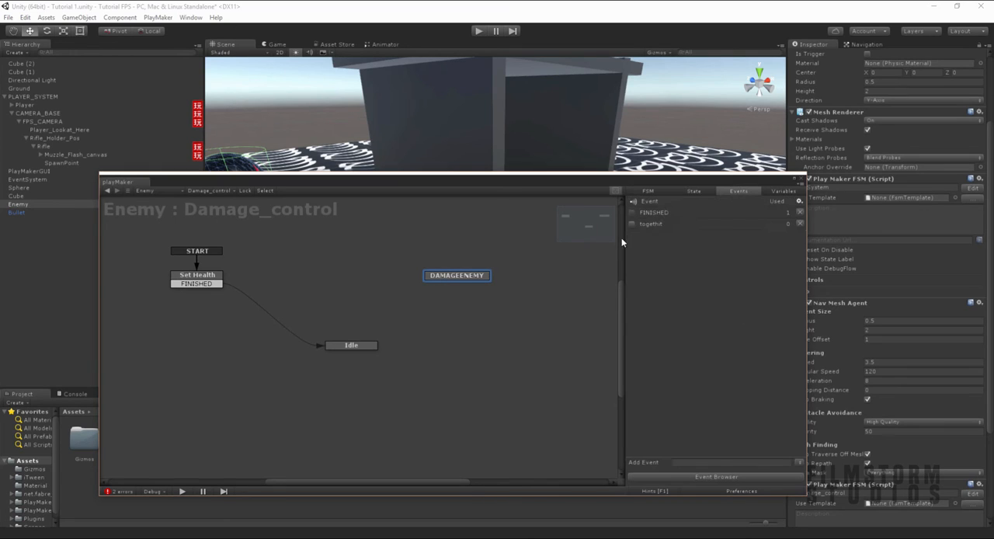
{"action": "left_click", "coordinate": [631, 224]}
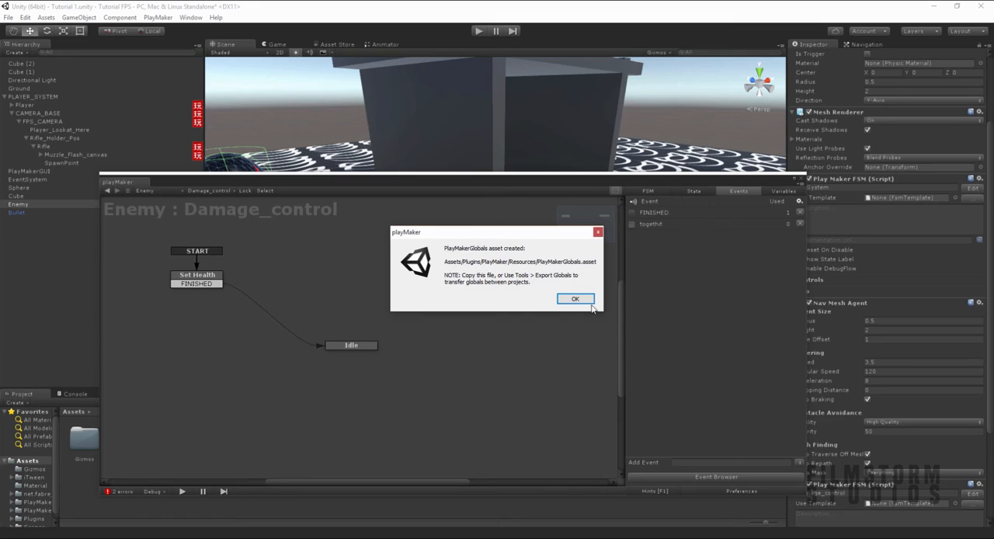
{"action": "left_click", "coordinate": [581, 301]}
- Add togethit as a global transition to the DAMAGEENEMY state and move the state slightly higher in the graph
{"action": "right_click", "coordinate": [458, 276]}
{"action": "mouse_move", "coordinate": [495, 296]}
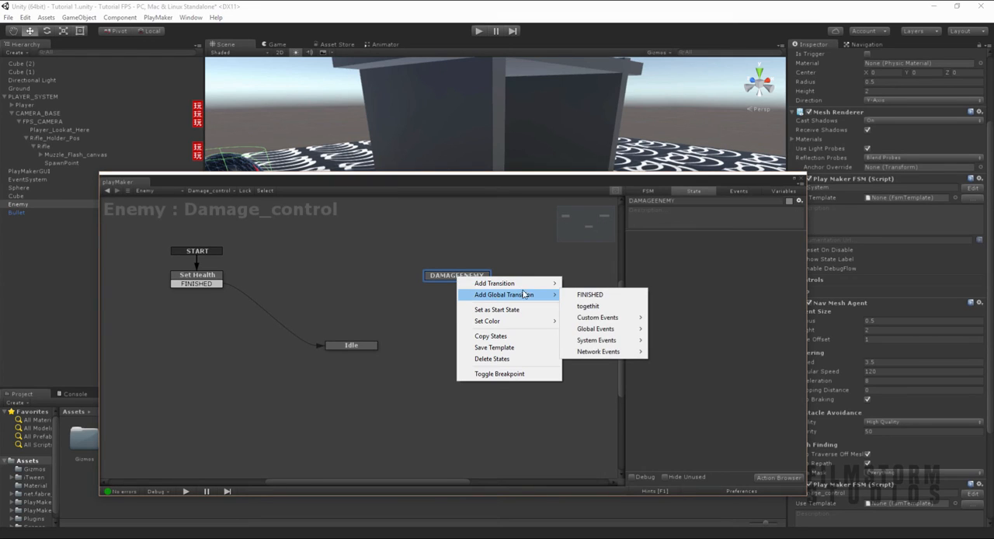
{"action": "left_click", "coordinate": [588, 306]}
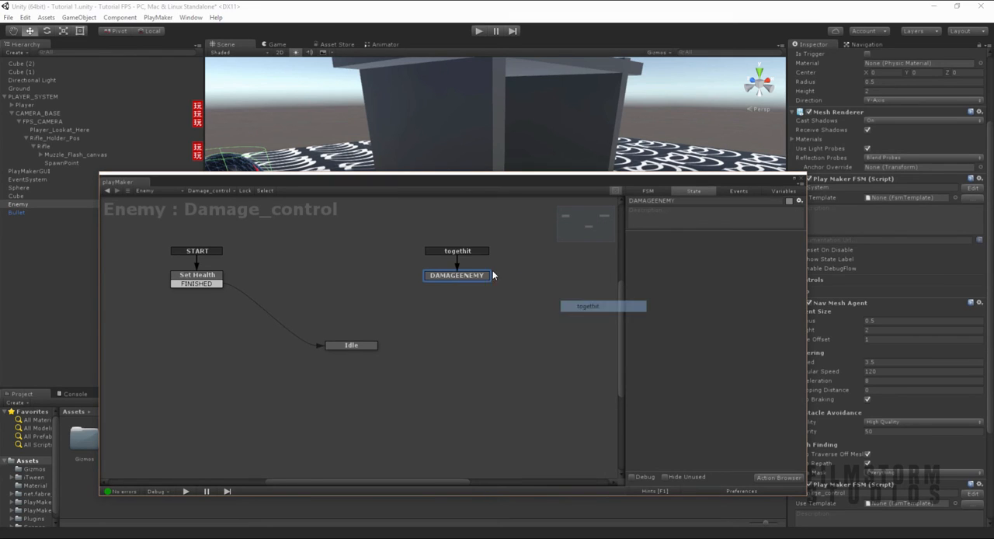
{"action": "left_click_drag", "start_coordinate": [462, 282], "coordinate": [463, 244]}
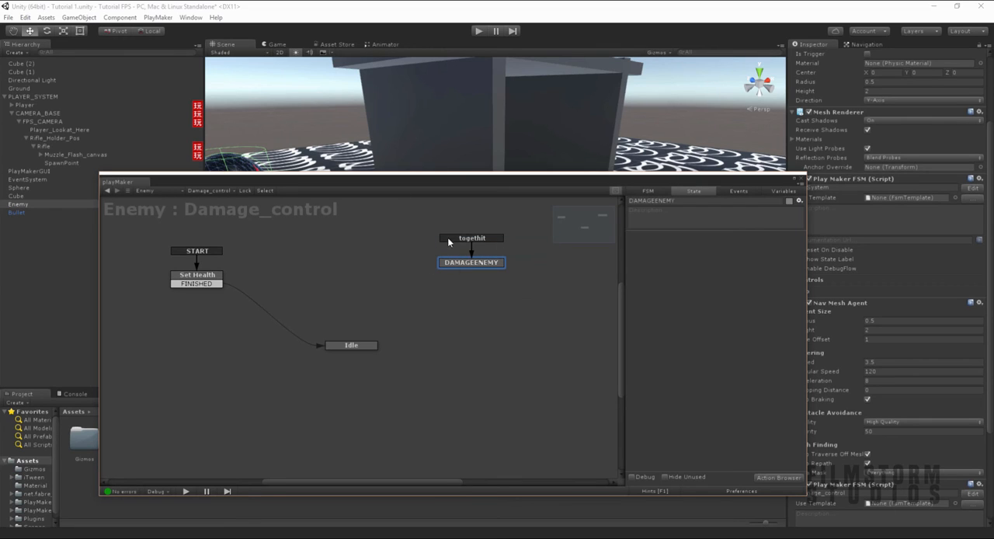
- Add a FINISHED transition to DAMAGEENEMY and connect it to the Idle state
{"action": "right_click", "coordinate": [477, 262]}
{"action": "mouse_move", "coordinate": [517, 265]}
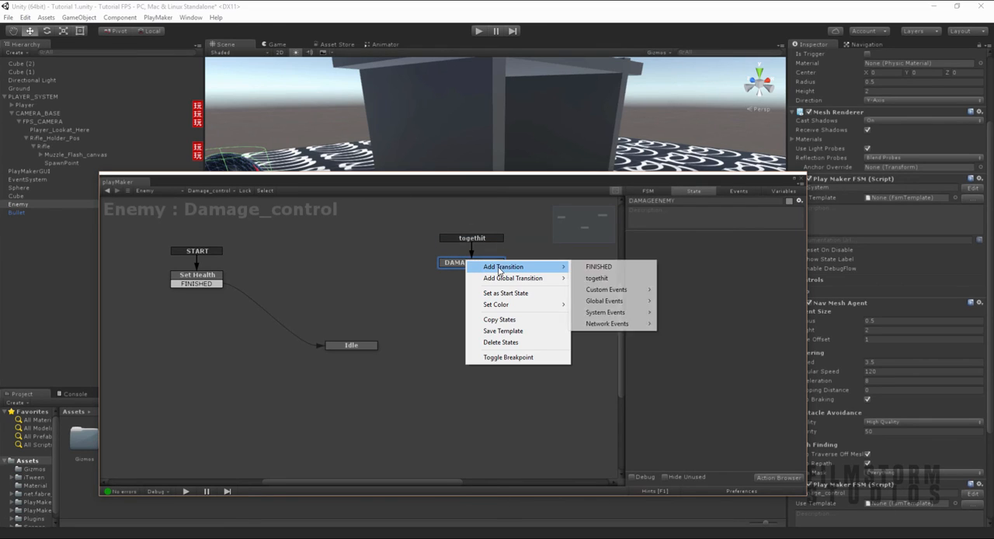
{"action": "left_click", "coordinate": [602, 266]}
{"action": "left_click_drag", "start_coordinate": [455, 272], "coordinate": [352, 345]}
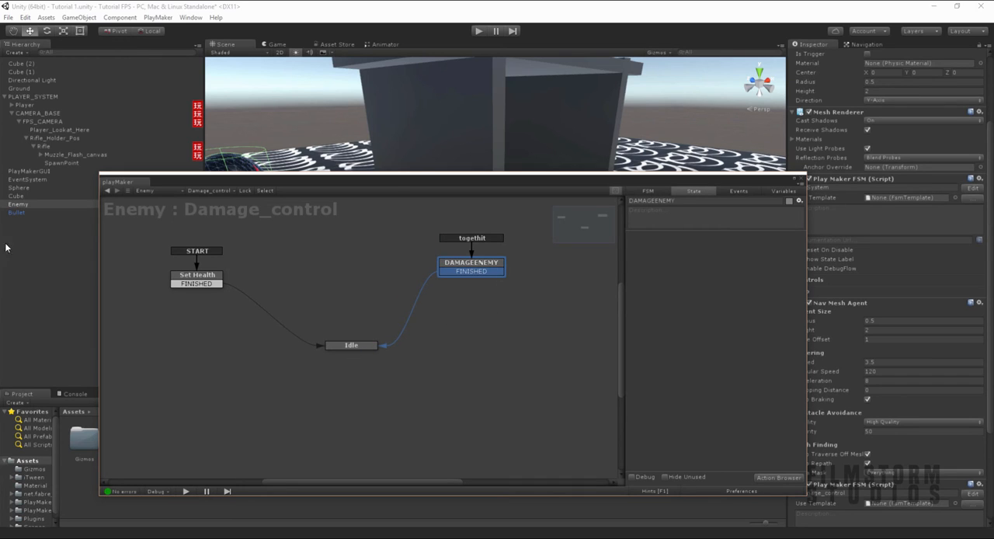
- Find the Float Subtract action and add it to the DAMAGEENEMY state
{"action": "left_click", "coordinate": [487, 265]}
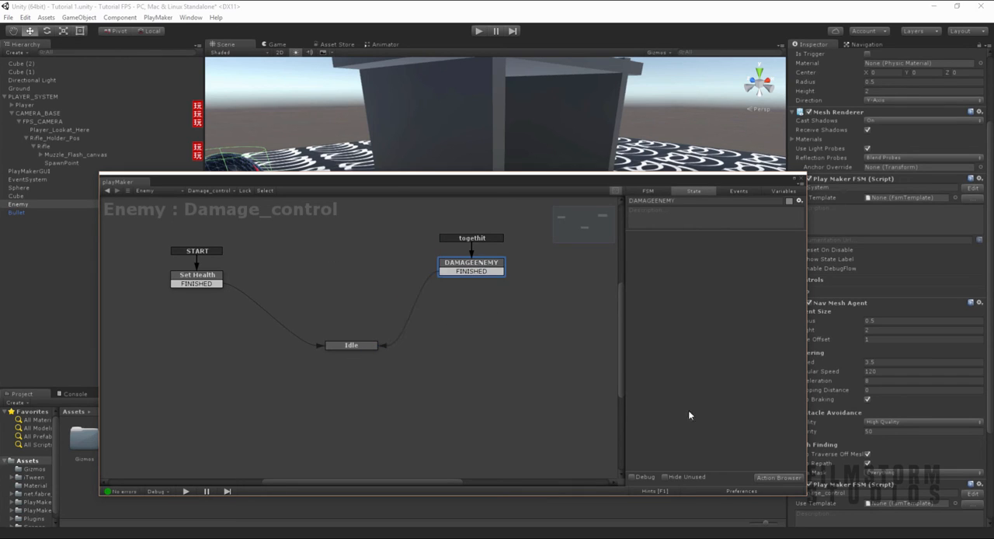
{"action": "left_click", "coordinate": [780, 478]}
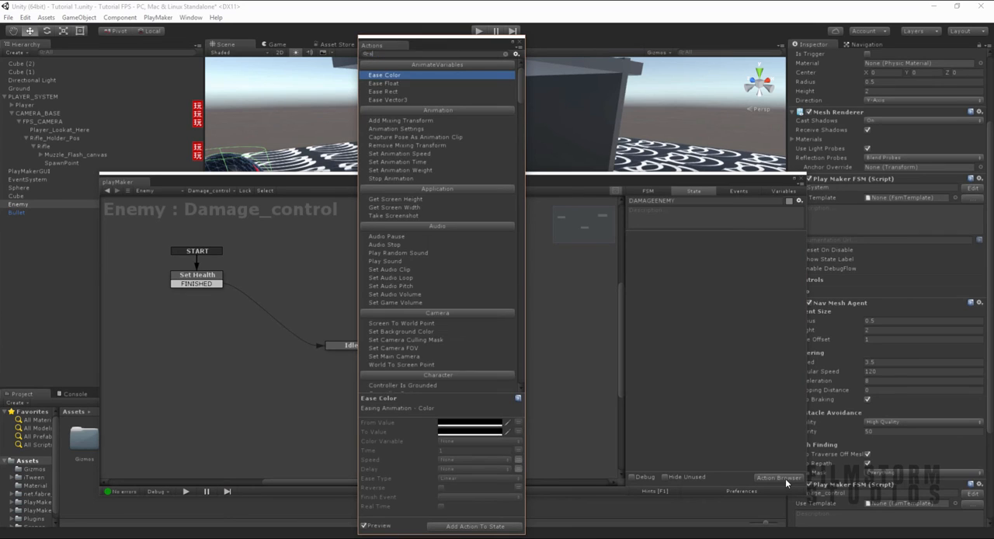
{"action": "type", "text": "float s"}
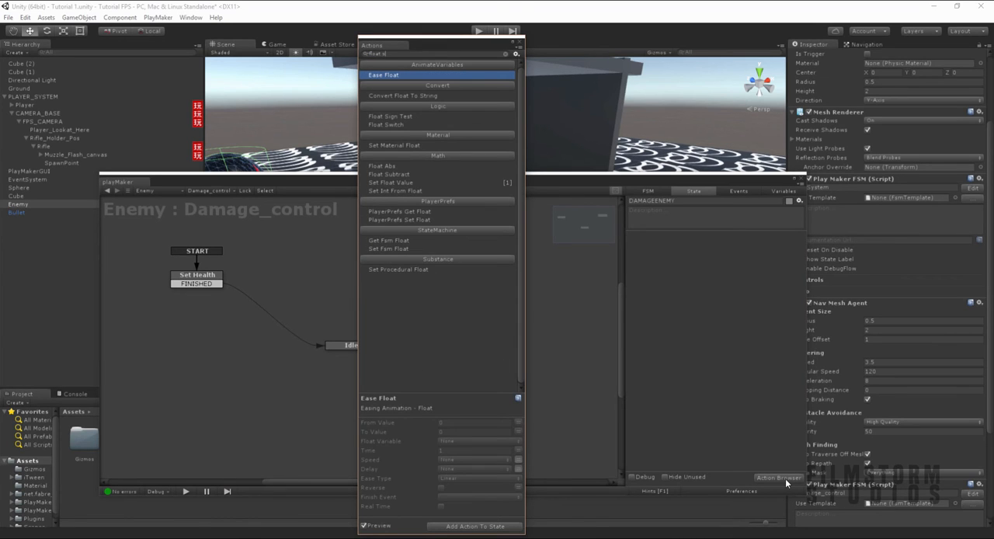
{"action": "key", "text": "Down"}
{"action": "key", "text": "Down"}
{"action": "key", "text": "Down"}
{"action": "key", "text": "Down"}
{"action": "key", "text": "Down"}
{"action": "key", "text": "Down"}
{"action": "key", "text": "Return"}
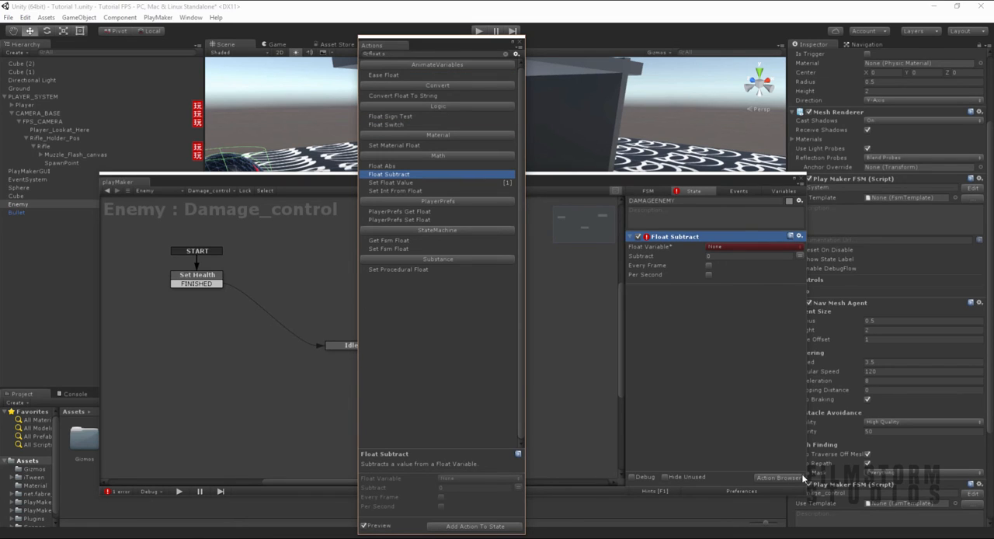
- Set the Float Subtract action to subtract 1 from the Health variable
{"action": "left_click", "coordinate": [718, 247]}
{"action": "left_click", "coordinate": [745, 268]}
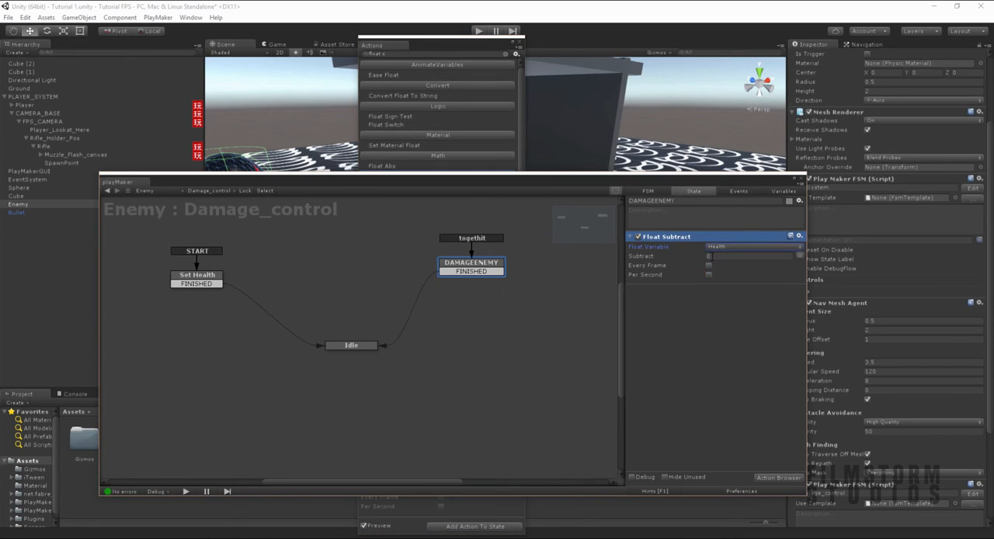
{"action": "key", "text": "Tab"}
{"action": "type", "text": "1"}
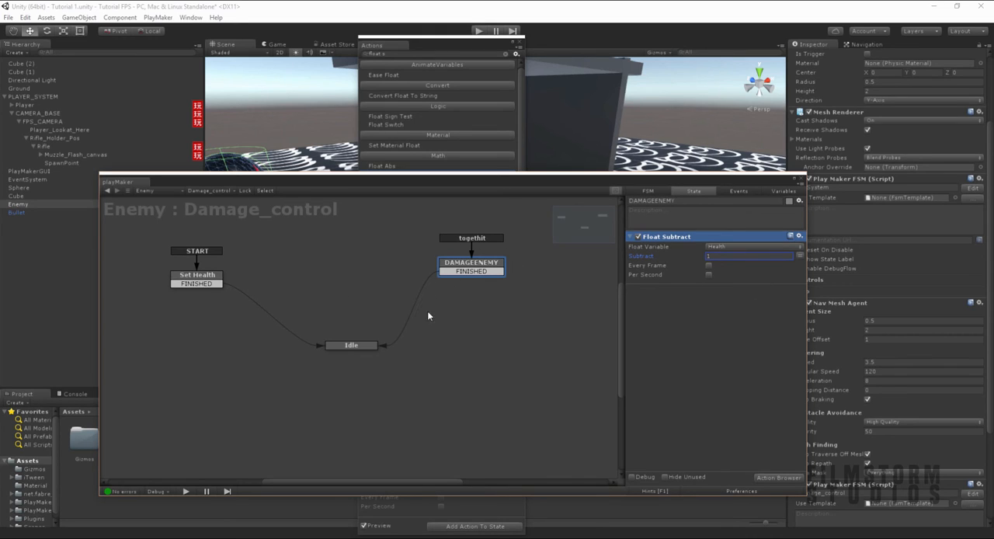
{"action": "left_click", "coordinate": [776, 192]}
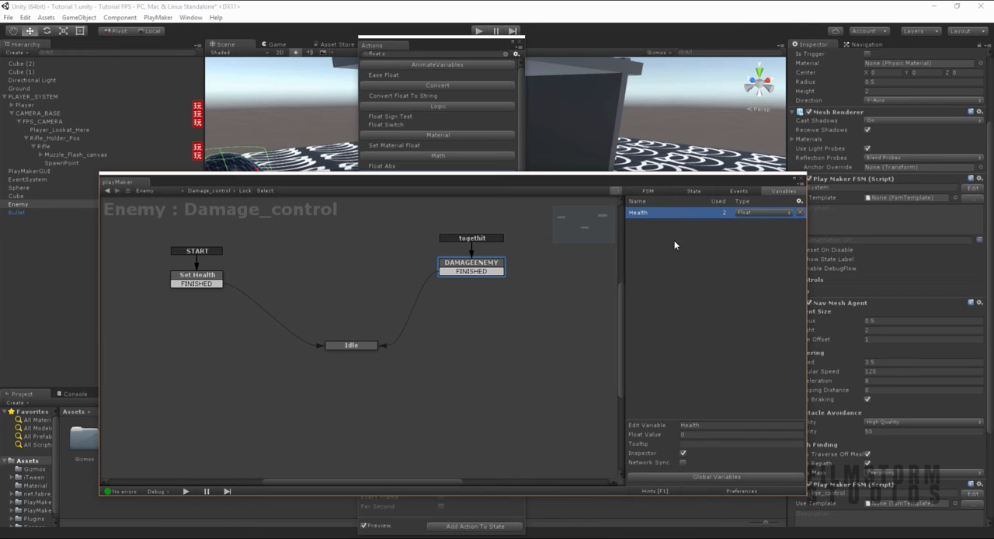
{"action": "scroll", "coordinate": [857, 351], "scroll_direction": "down", "scroll_amount": 5}
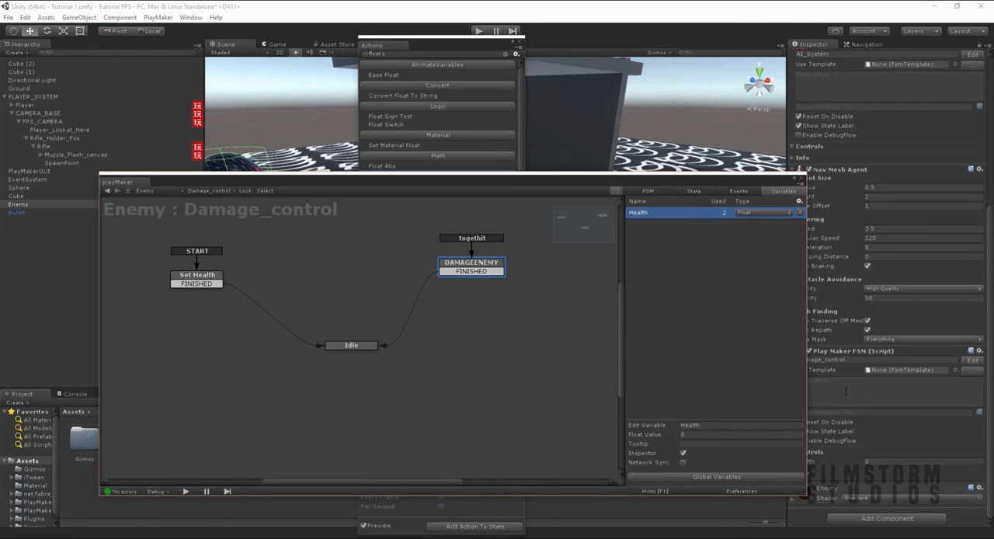
{"action": "left_click", "coordinate": [353, 346]}
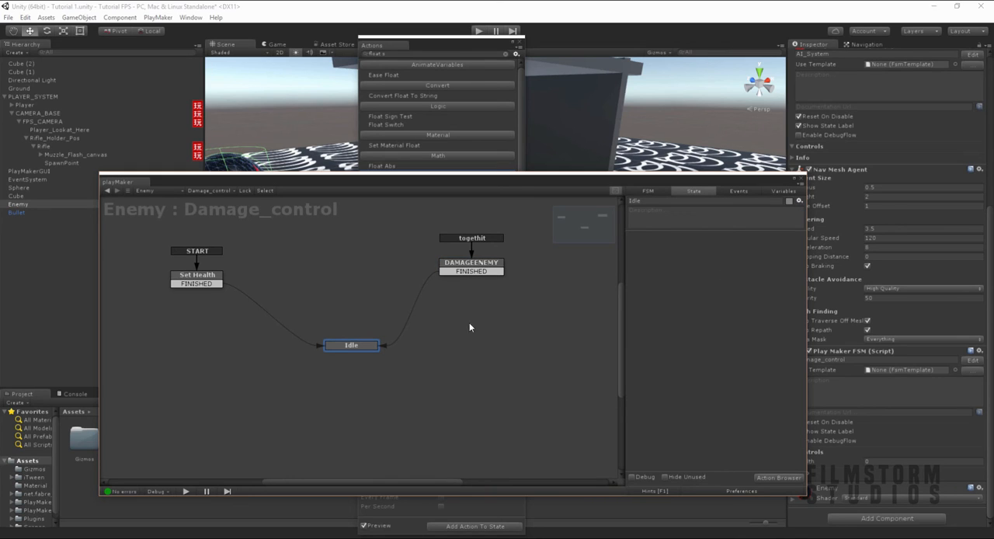
{"action": "left_click", "coordinate": [463, 266]}
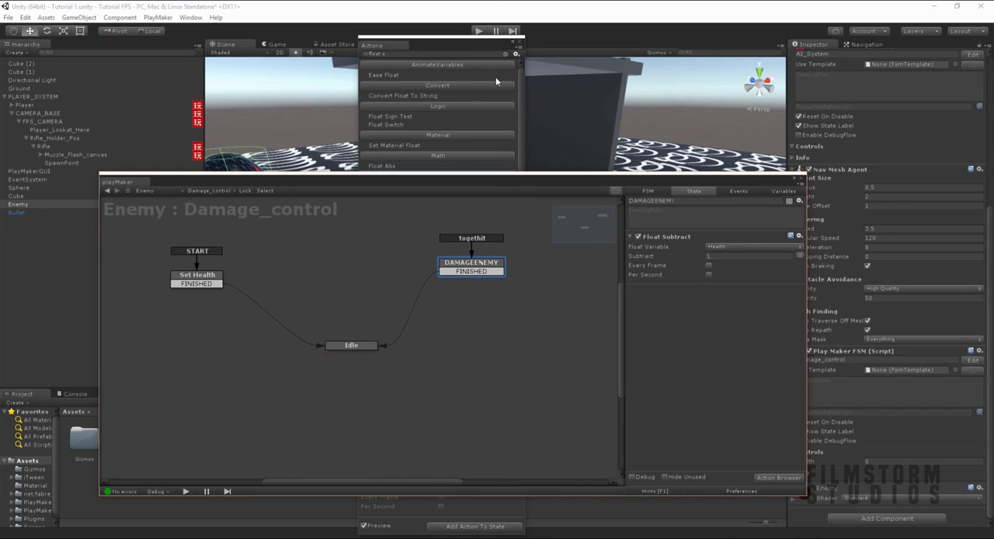
- Open the Bullet's DAMAGE state for instance editing and set its Send Event By Name target to Game Object FSM
{"action": "left_click", "coordinate": [17, 212]}
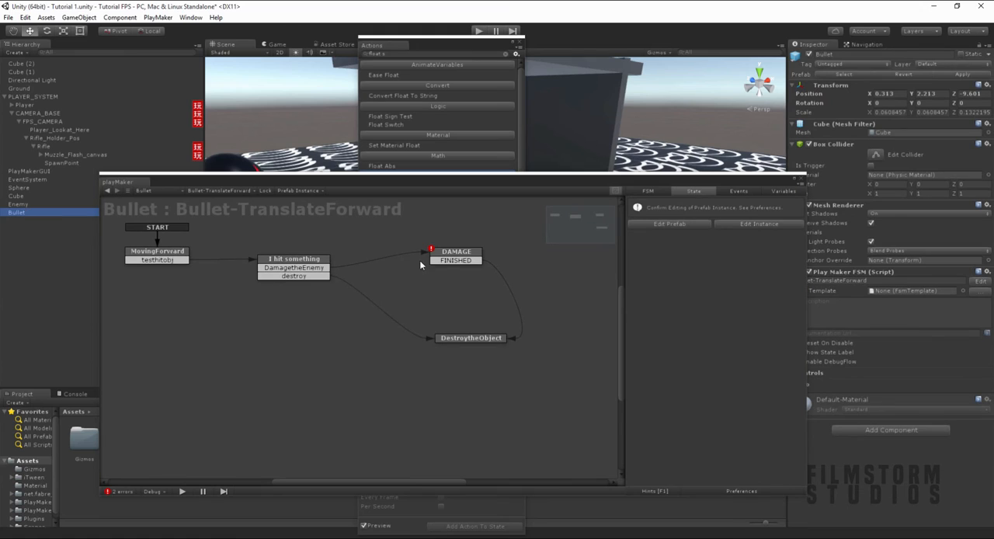
{"action": "left_click", "coordinate": [456, 252]}
{"action": "left_click", "coordinate": [759, 224]}
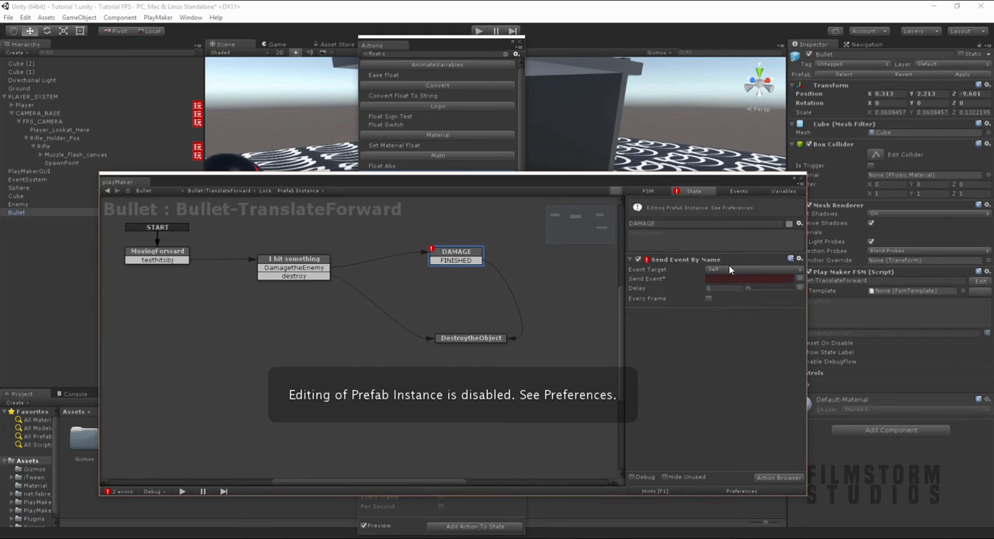
{"action": "left_click", "coordinate": [731, 269]}
{"action": "left_click", "coordinate": [741, 303]}
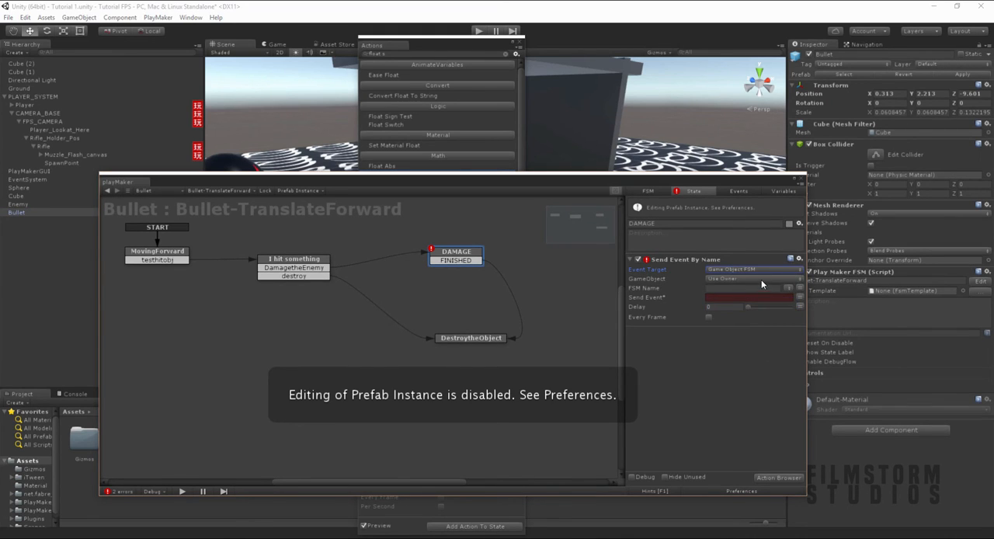
- Set the event's GameObject to Specify Game Object and assign the testobj variable to it
{"action": "left_click", "coordinate": [764, 279]}
{"action": "left_click", "coordinate": [800, 288]}
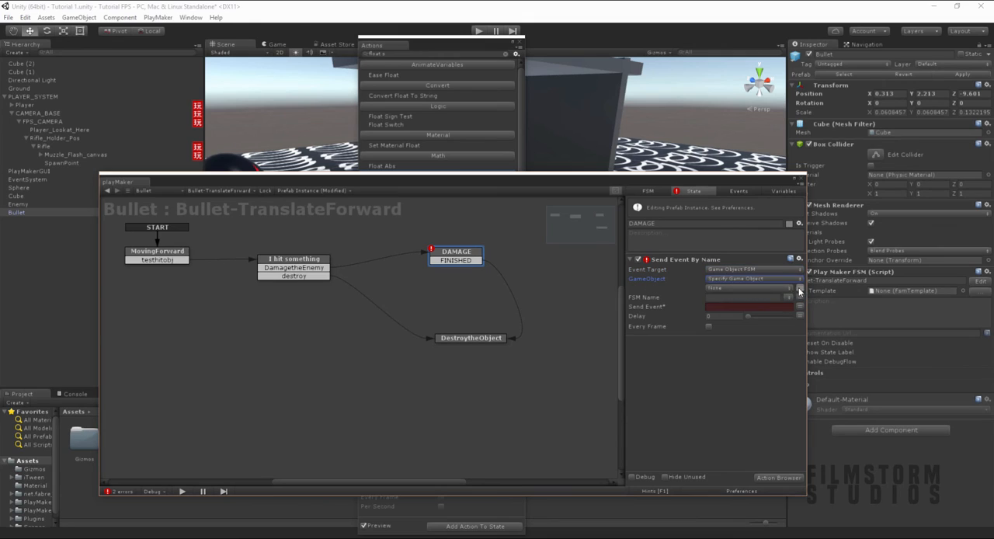
{"action": "left_click", "coordinate": [744, 289]}
{"action": "left_click", "coordinate": [735, 311]}
- Enter Damage_Control as the FSM Name of the Send Event By Name action
{"action": "left_click", "coordinate": [758, 299]}
{"action": "left_click", "coordinate": [788, 300]}
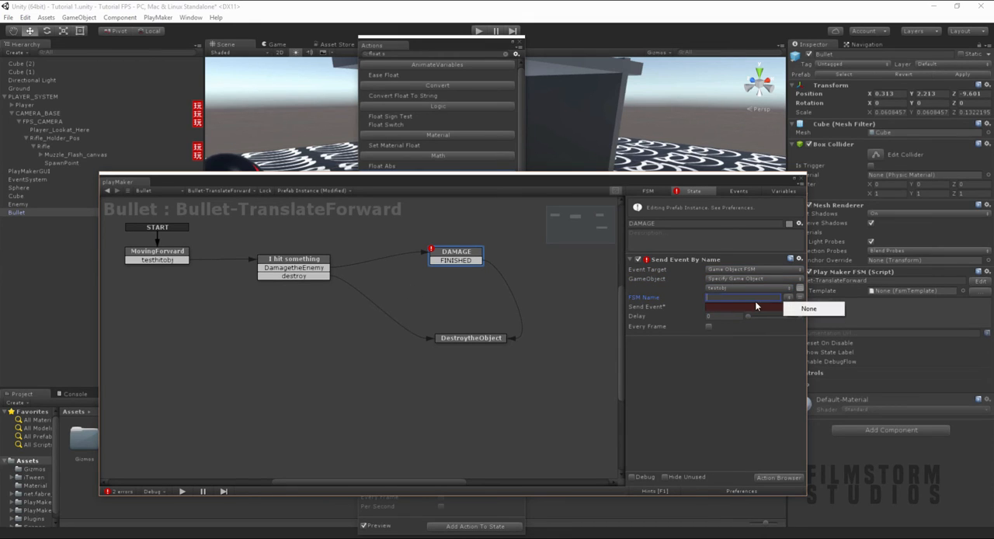
{"action": "left_click", "coordinate": [754, 301]}
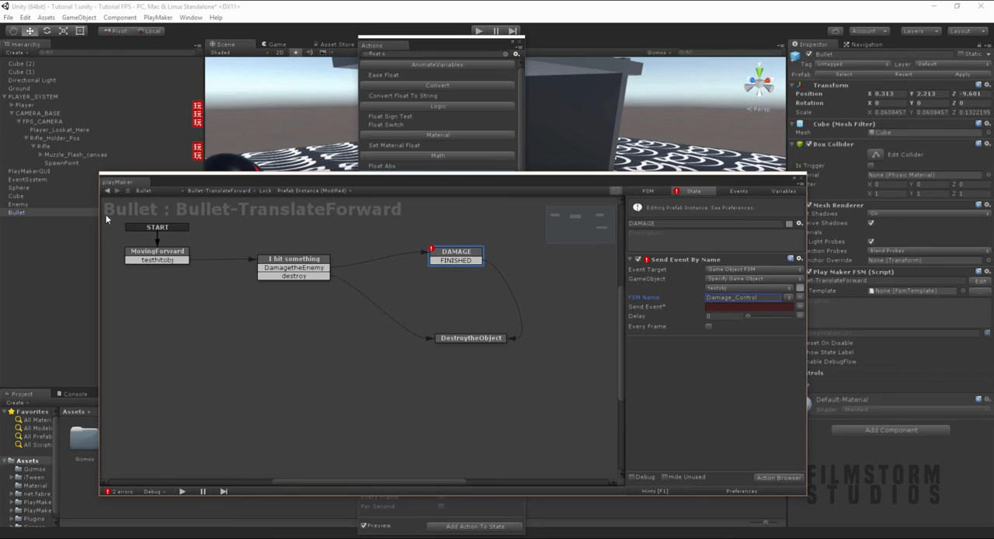
- Uncover the Enemy's component settings and copy the state machine name Damage_control from its PlayMaker FSM component
{"action": "left_click", "coordinate": [13, 205]}
{"action": "scroll", "coordinate": [837, 365], "scroll_direction": "down", "scroll_amount": 5}
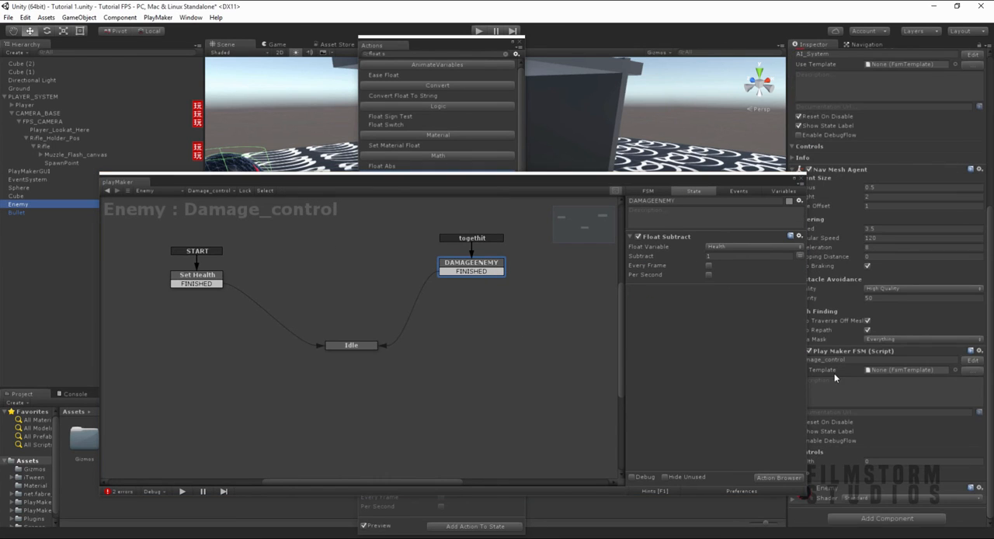
{"action": "left_click_drag", "start_coordinate": [677, 185], "coordinate": [643, 184]}
{"action": "left_click", "coordinate": [798, 359]}
{"action": "key", "text": "ctrl+c"}
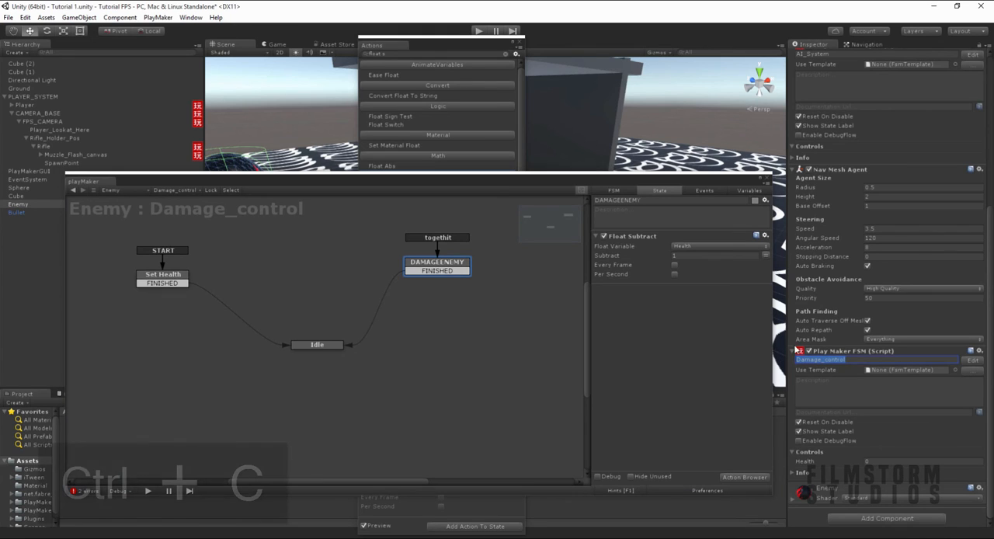
- In the Bullet's DAMAGE state, paste Damage_control as the FSM Name and set Send Event to togethit
{"action": "left_click", "coordinate": [38, 211]}
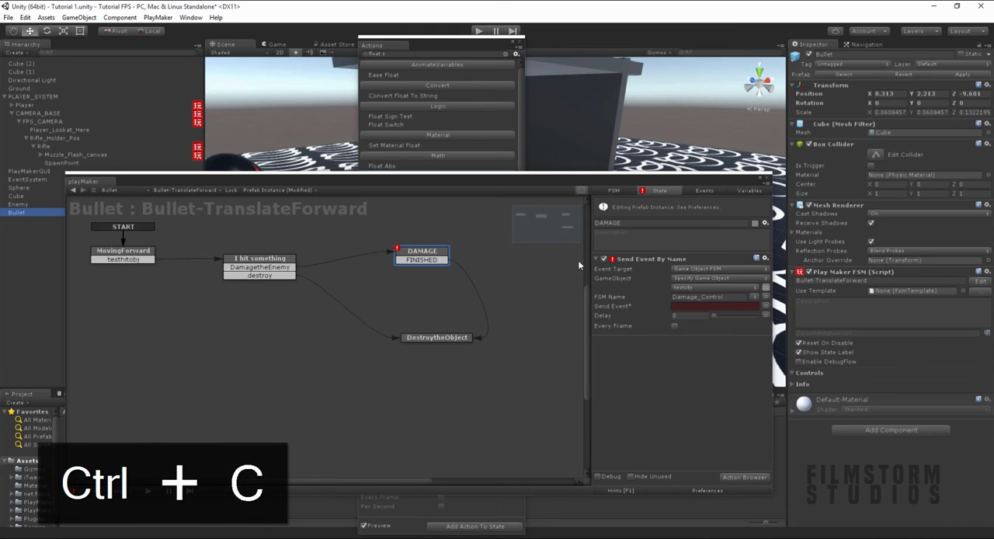
{"action": "left_click", "coordinate": [711, 296]}
{"action": "key", "text": "ctrl+v"}
{"action": "left_click", "coordinate": [681, 306]}
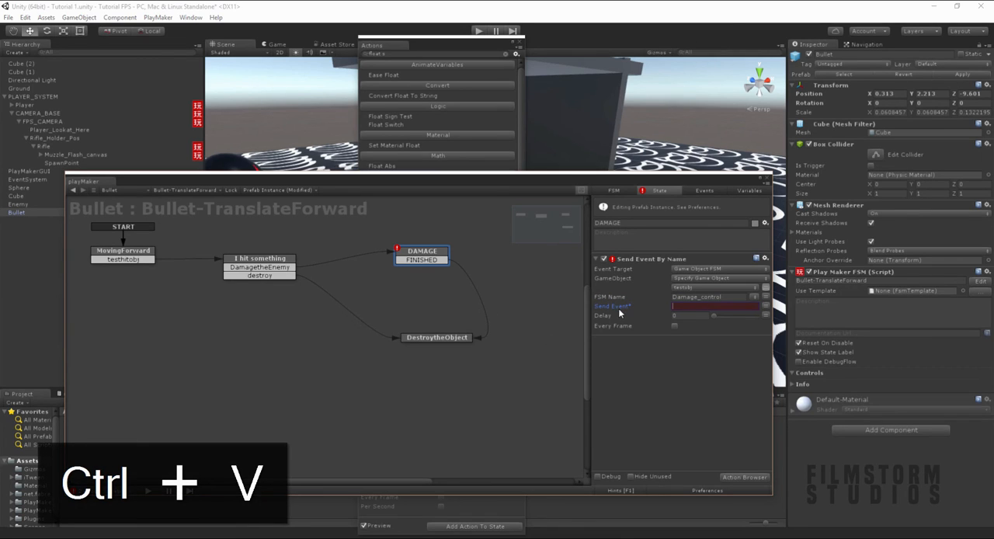
{"action": "type", "text": "togethit"}
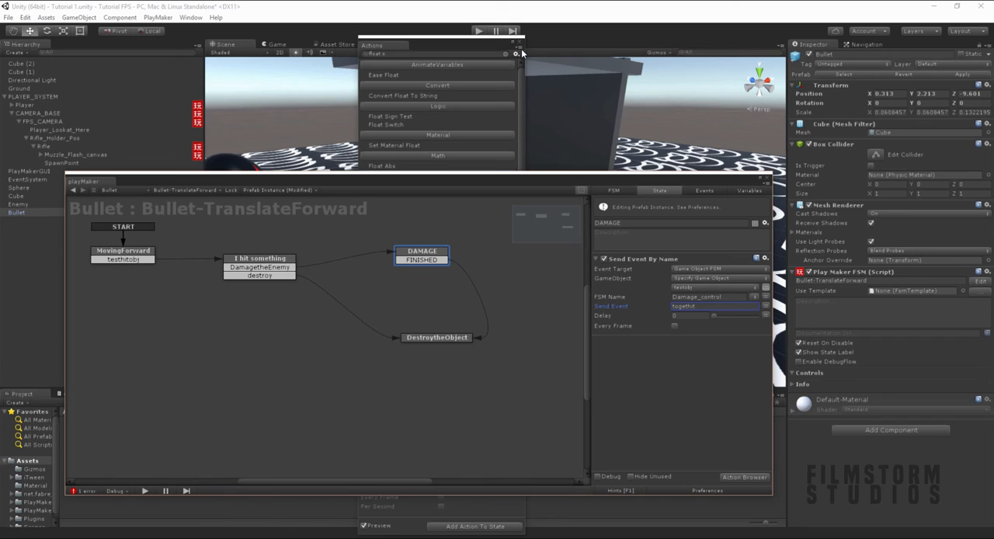
- Close the action browser and move the PlayMaker editor aside so the scene view is clear
{"action": "left_click", "coordinate": [519, 43]}
{"action": "left_click_drag", "start_coordinate": [494, 184], "coordinate": [594, 386]}
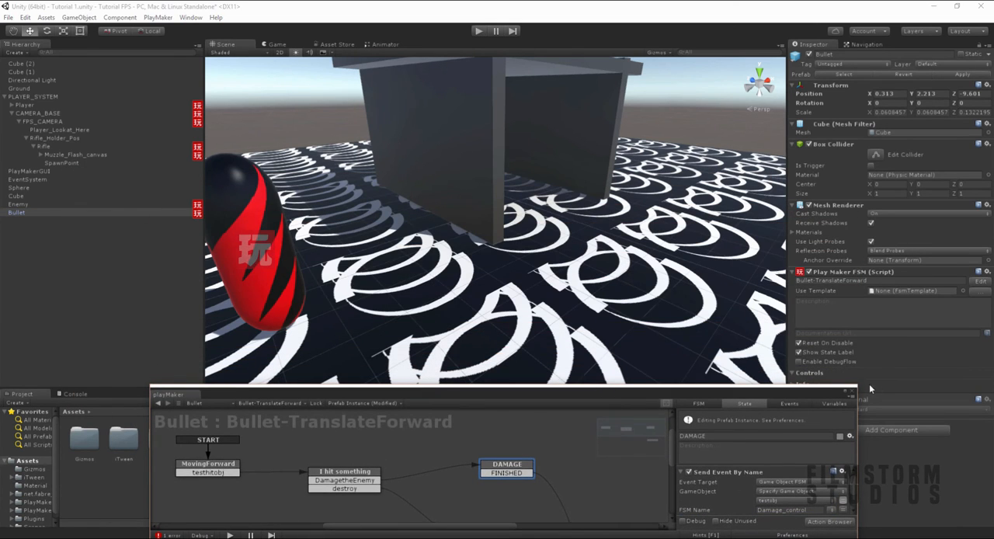
{"action": "left_click_drag", "start_coordinate": [859, 384], "coordinate": [601, 246]}
{"action": "left_click_drag", "start_coordinate": [428, 262], "coordinate": [848, 208]}
{"action": "scroll", "coordinate": [700, 358], "scroll_direction": "down", "scroll_amount": 5, "text": "ctrl"}
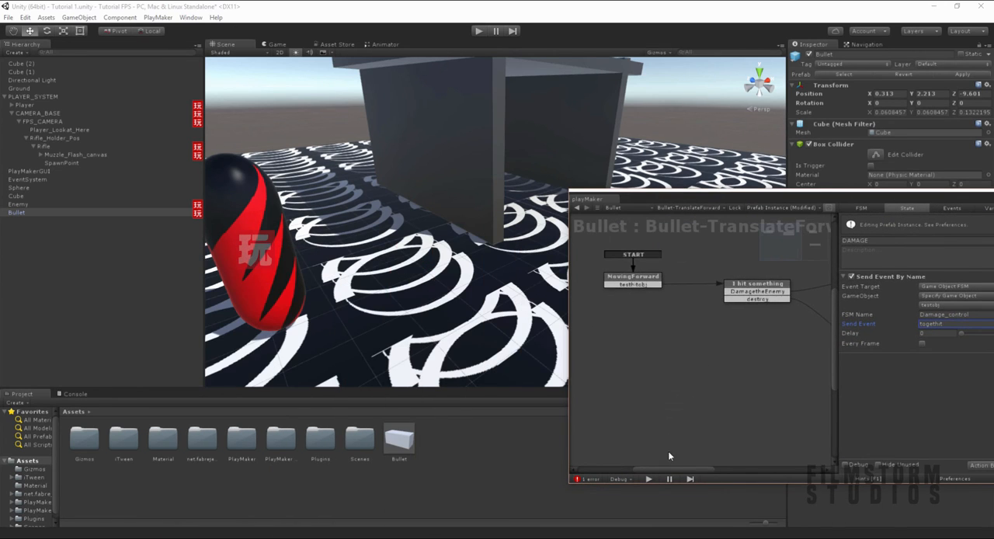
{"action": "left_click_drag", "start_coordinate": [714, 204], "coordinate": [903, 257]}
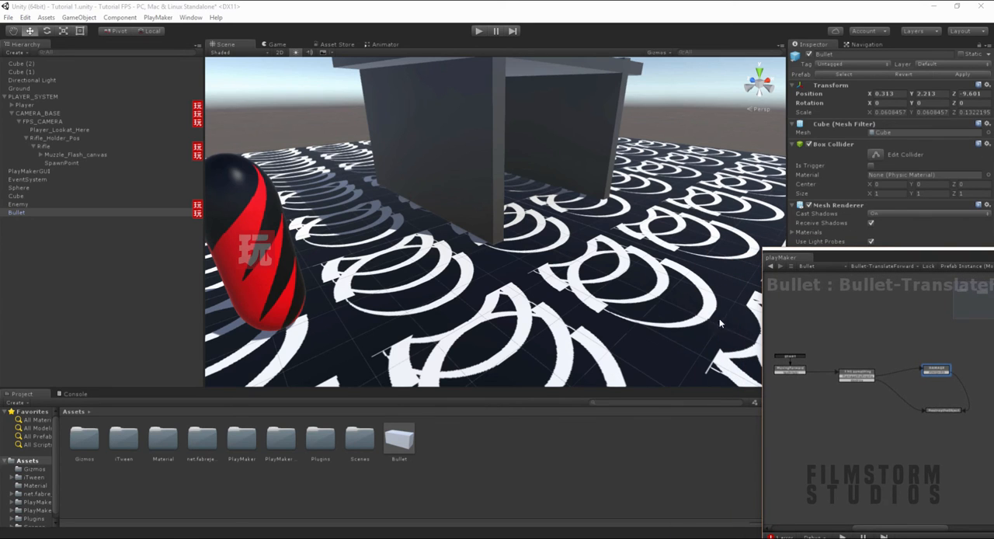
- Run the game and fire bullets at the Enemy to test the damage setup
{"action": "left_click", "coordinate": [477, 32]}
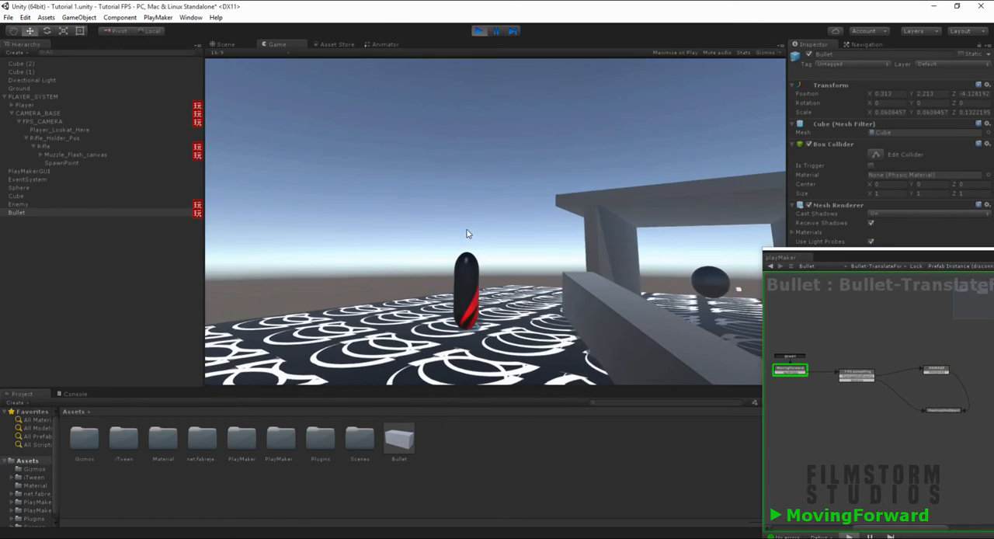
{"action": "left_click", "coordinate": [450, 257]}
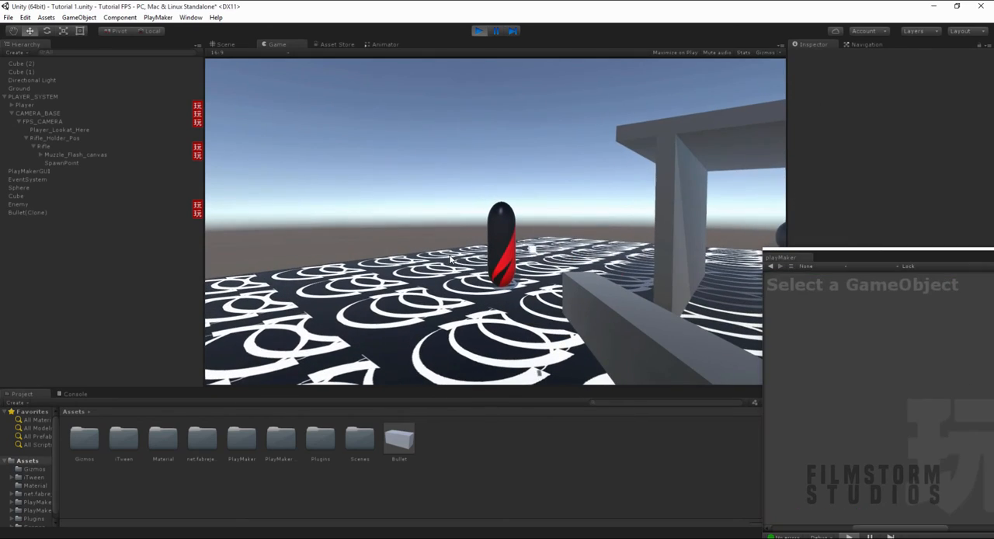
{"action": "left_click", "coordinate": [449, 258]}
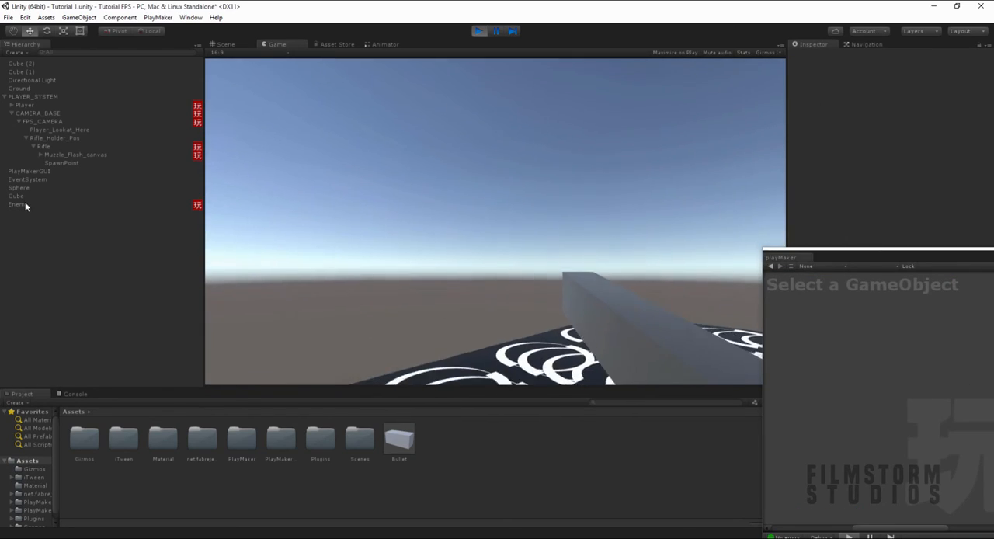
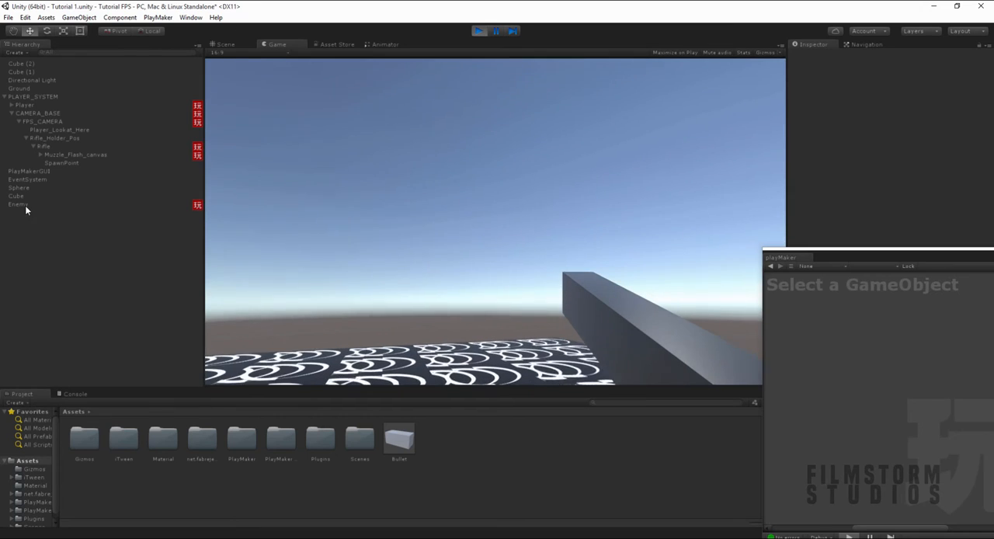
- Show the Enemy's Damage_control state machine in the PlayMaker editor and place it beside the running game view
{"action": "left_click", "coordinate": [23, 204]}
{"action": "left_click_drag", "start_coordinate": [934, 251], "coordinate": [284, 229]}
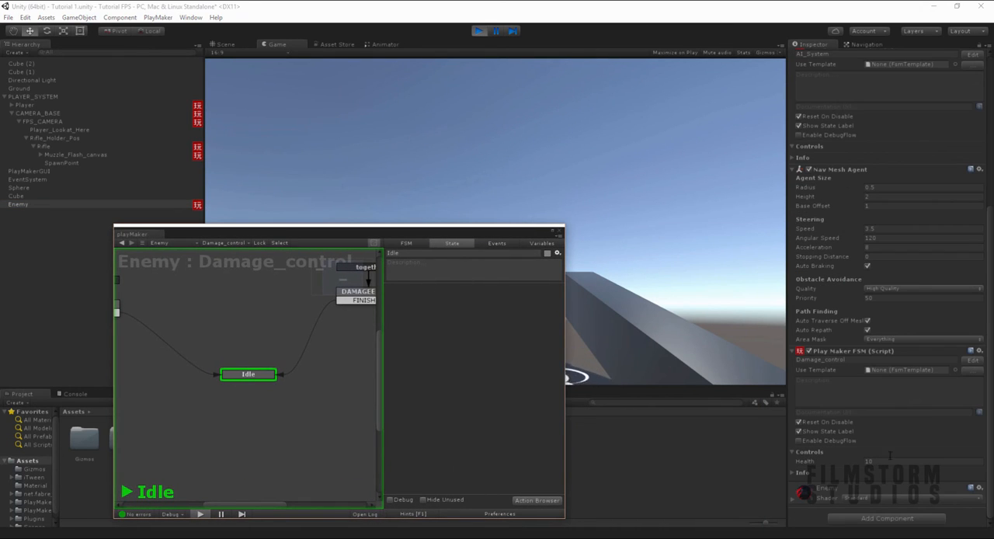
{"action": "scroll", "coordinate": [319, 374], "scroll_direction": "down", "scroll_amount": 4}
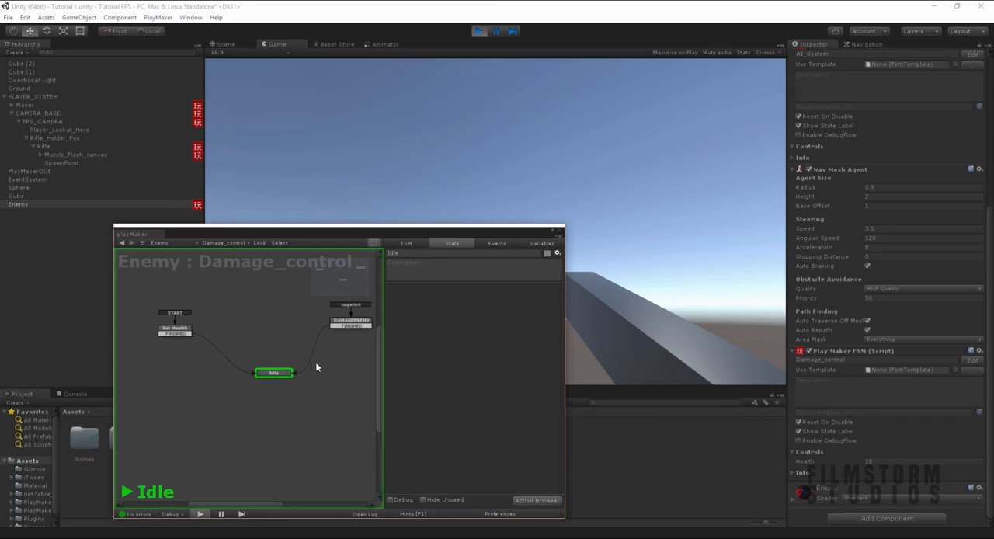
{"action": "middle_click_drag", "start_coordinate": [316, 364], "coordinate": [296, 373]}
{"action": "left_click_drag", "start_coordinate": [412, 231], "coordinate": [964, 228]}
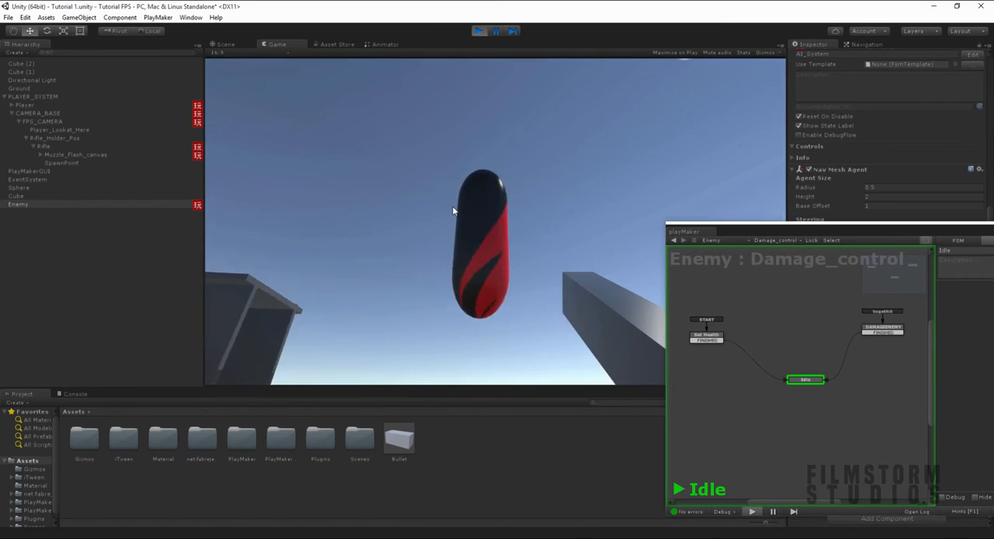
- Fire four bullets in the running game while watching the Damage_control states, and stop the game
{"action": "left_click", "coordinate": [455, 208]}
{"action": "left_click", "coordinate": [456, 194]}
{"action": "left_click", "coordinate": [452, 167]}
{"action": "left_click", "coordinate": [450, 163]}
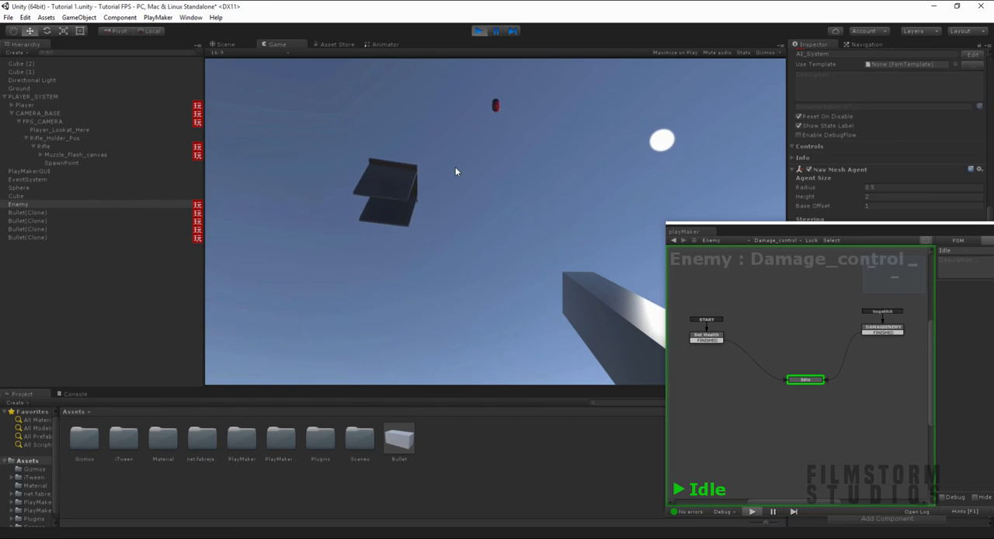
{"action": "key", "text": "ctrl+p"}
- Select the Enemy and run the game again with its Damage_control state machine shown
{"action": "left_click", "coordinate": [155, 211]}
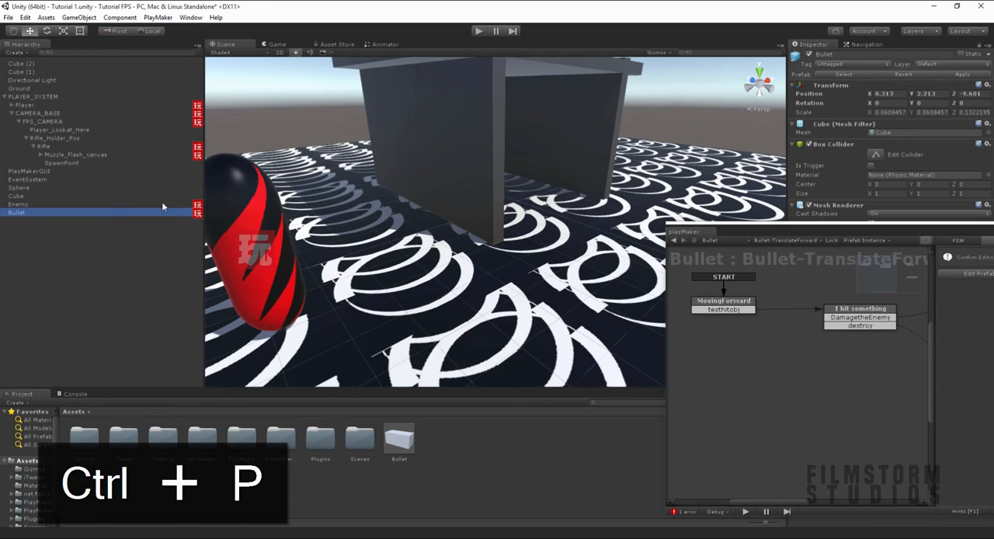
{"action": "left_click", "coordinate": [167, 203]}
{"action": "key", "text": "ctrl+p"}
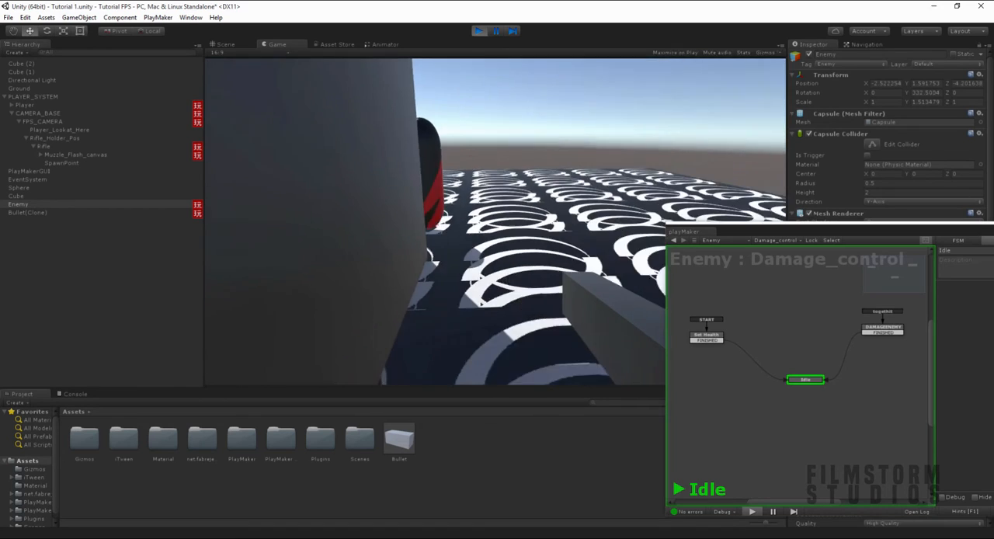
- Examine the Translate and Raycast settings in the spawned Bullet(Clone)'s MovingForward state, and stop the game
{"action": "left_click", "coordinate": [41, 212]}
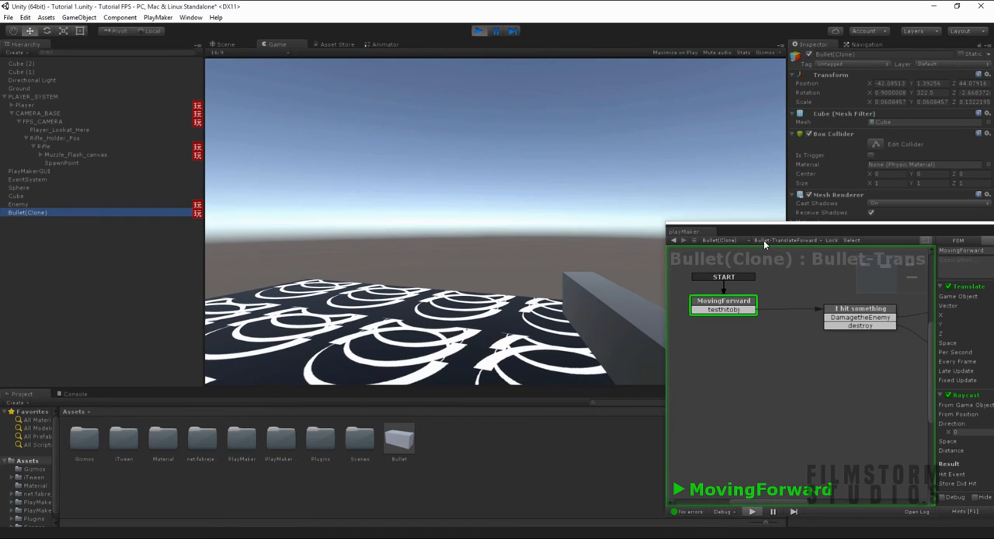
{"action": "left_click_drag", "start_coordinate": [761, 232], "coordinate": [424, 191]}
{"action": "scroll", "coordinate": [670, 357], "scroll_direction": "down", "scroll_amount": 5}
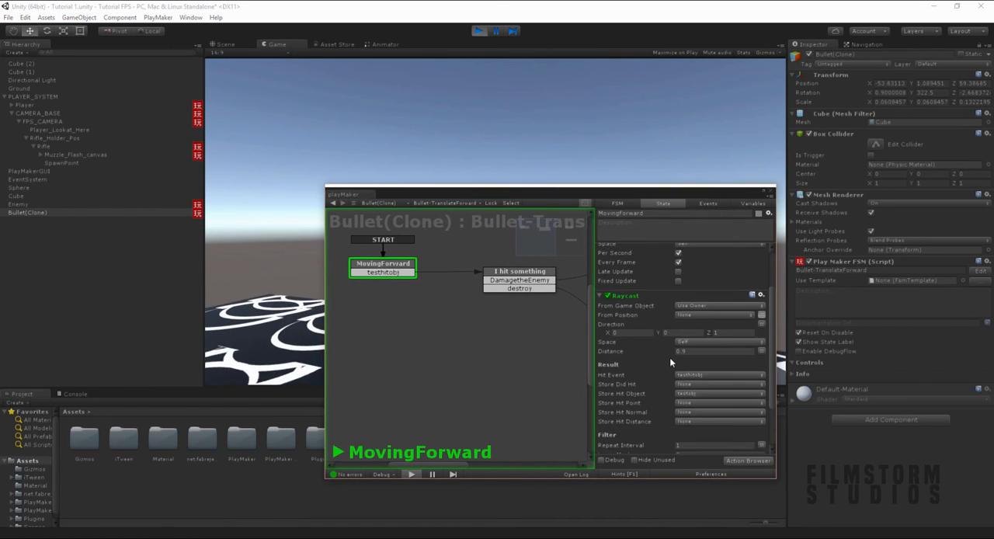
{"action": "scroll", "coordinate": [668, 362], "scroll_direction": "up", "scroll_amount": 4}
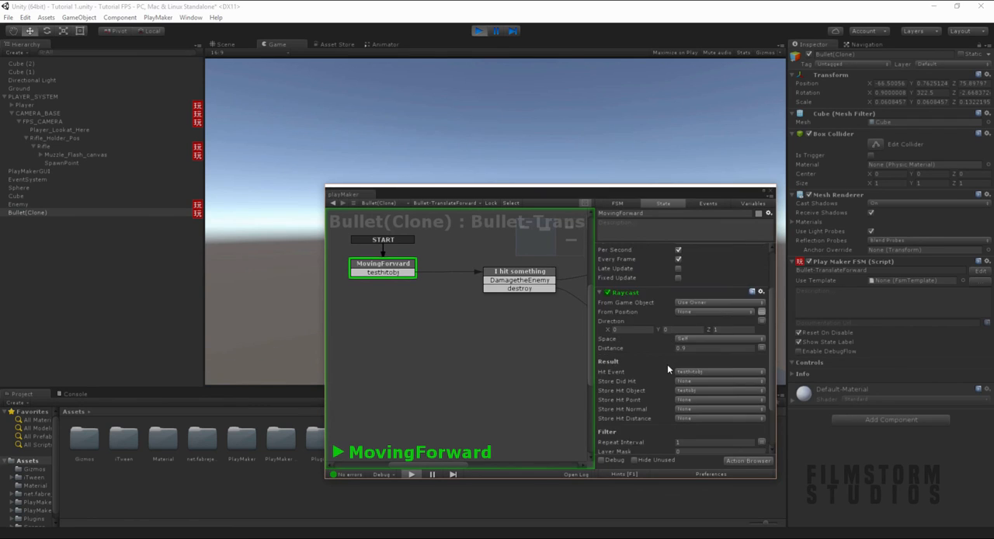
{"action": "scroll", "coordinate": [665, 357], "scroll_direction": "up", "scroll_amount": 2}
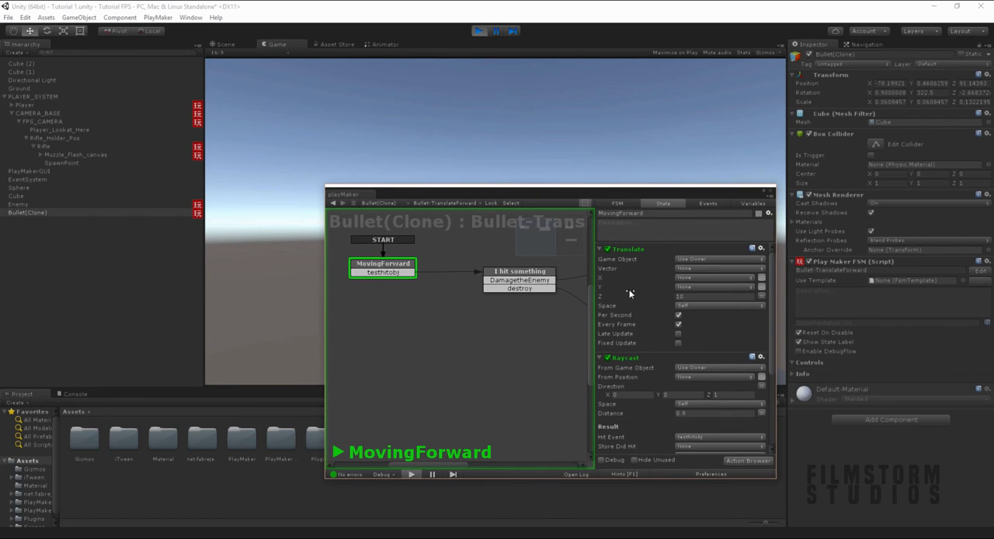
{"action": "left_click", "coordinate": [482, 33]}
- Enable editing of the Bullet prefab instance and set the Raycast Distance in its MovingForward state to 1.5
{"action": "left_click", "coordinate": [16, 212]}
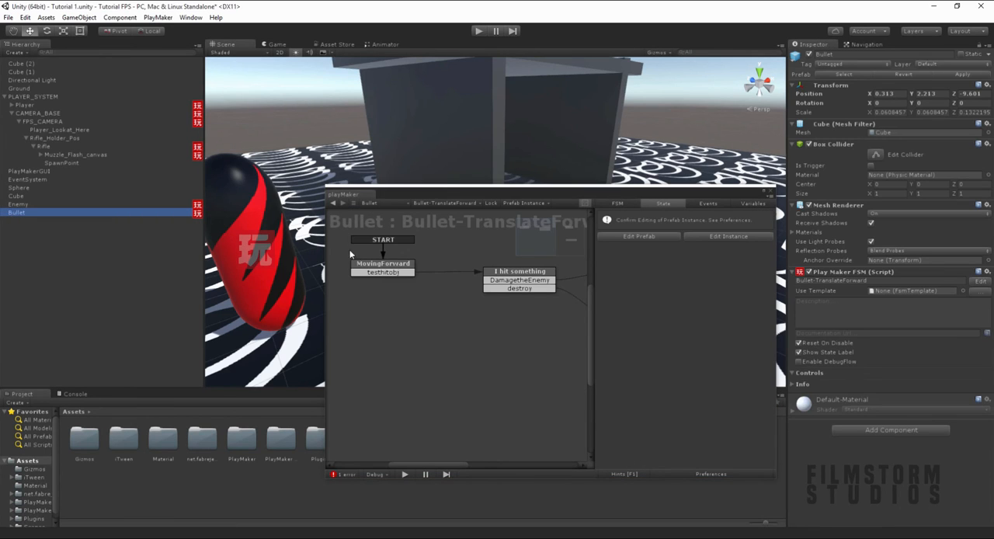
{"action": "left_click", "coordinate": [405, 265]}
{"action": "left_click", "coordinate": [728, 236]}
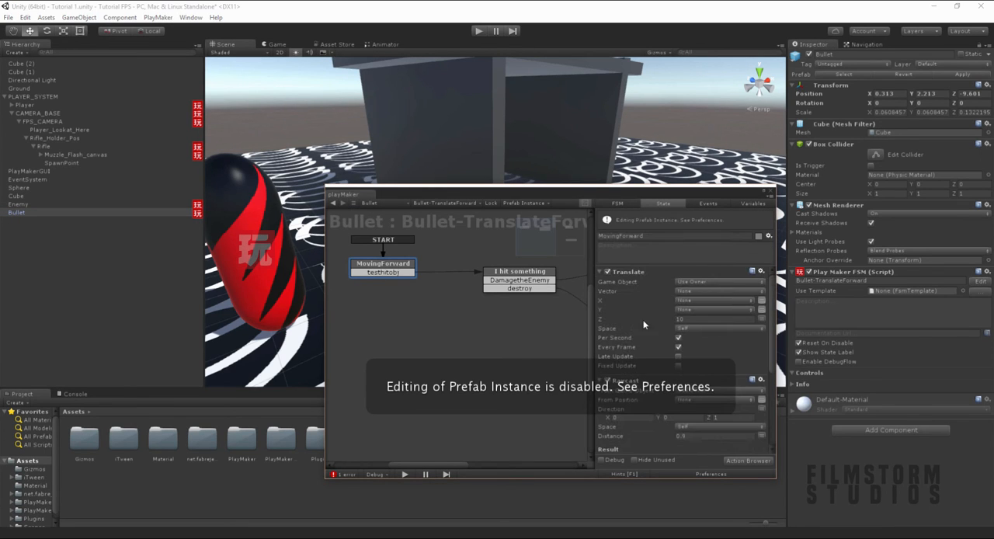
{"action": "left_click_drag", "start_coordinate": [596, 197], "coordinate": [546, 132]}
{"action": "scroll", "coordinate": [616, 340], "scroll_direction": "down", "scroll_amount": 3}
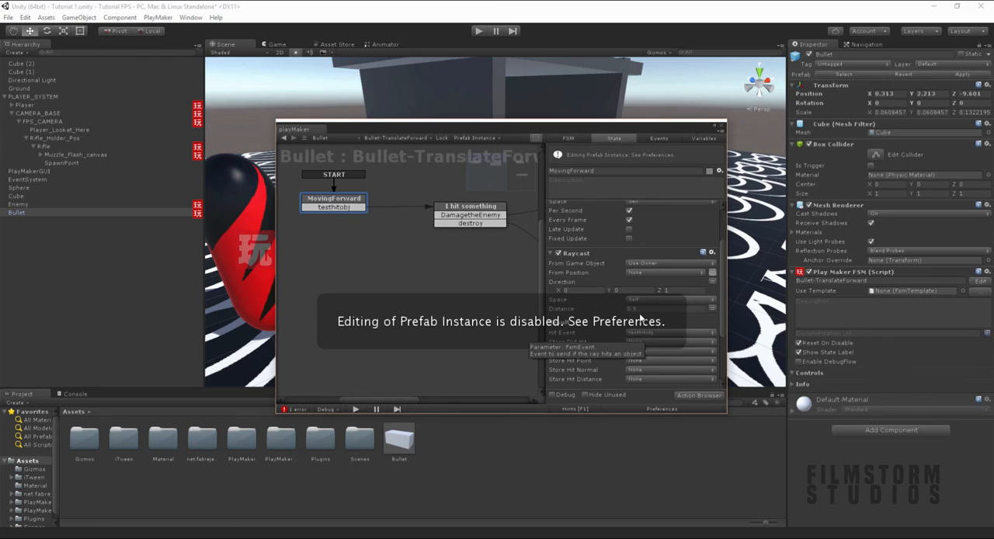
{"action": "left_click", "coordinate": [668, 309]}
{"action": "type", "text": "1"}
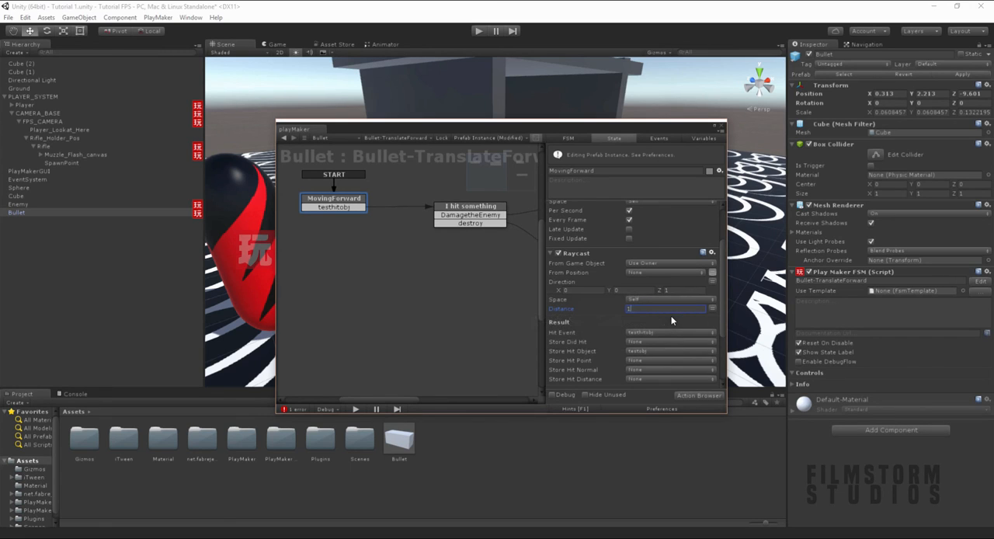
{"action": "type", "text": ".5"}
{"action": "scroll", "coordinate": [626, 328], "scroll_direction": "down", "scroll_amount": 3}
{"action": "scroll", "coordinate": [607, 315], "scroll_direction": "up", "scroll_amount": 3}
- Move the PlayMaker editor aside and apply the Bullet instance's changes to its prefab
{"action": "left_click_drag", "start_coordinate": [516, 131], "coordinate": [922, 315]}
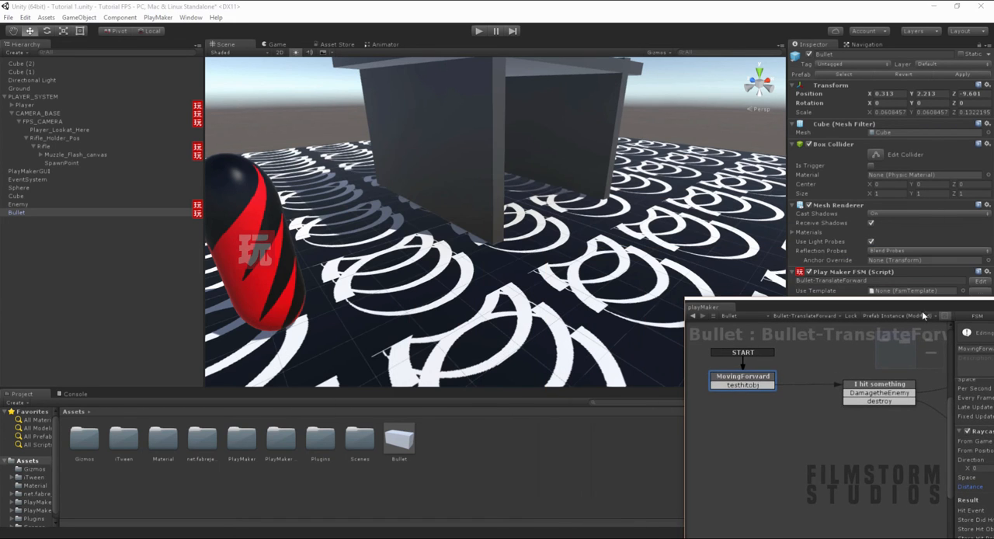
{"action": "left_click_drag", "start_coordinate": [366, 227], "coordinate": [539, 139], "text": "alt"}
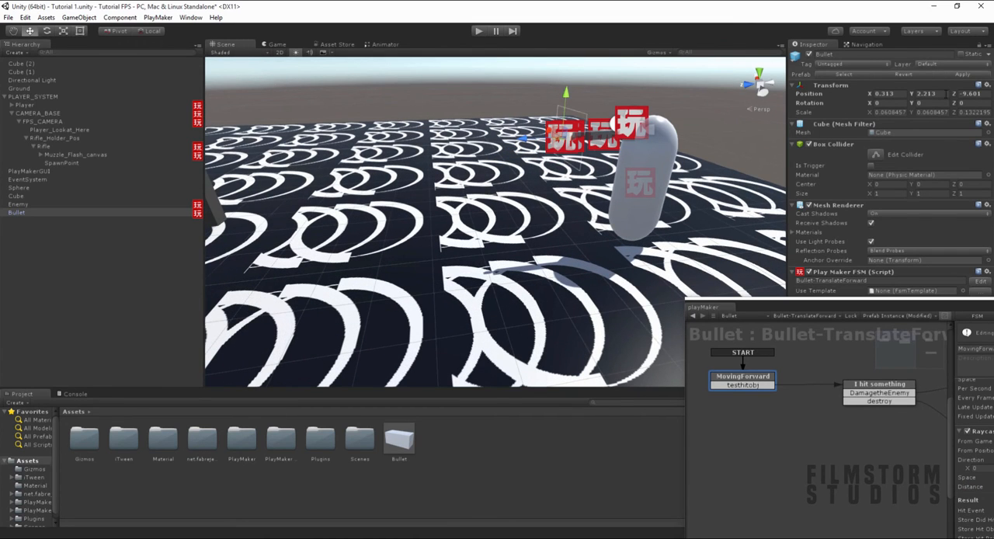
{"action": "left_click", "coordinate": [961, 74]}
- Review the MovingForward state's Raycast settings and apply the Bullet instance to its prefab once more
{"action": "left_click_drag", "start_coordinate": [773, 299], "coordinate": [435, 120]}
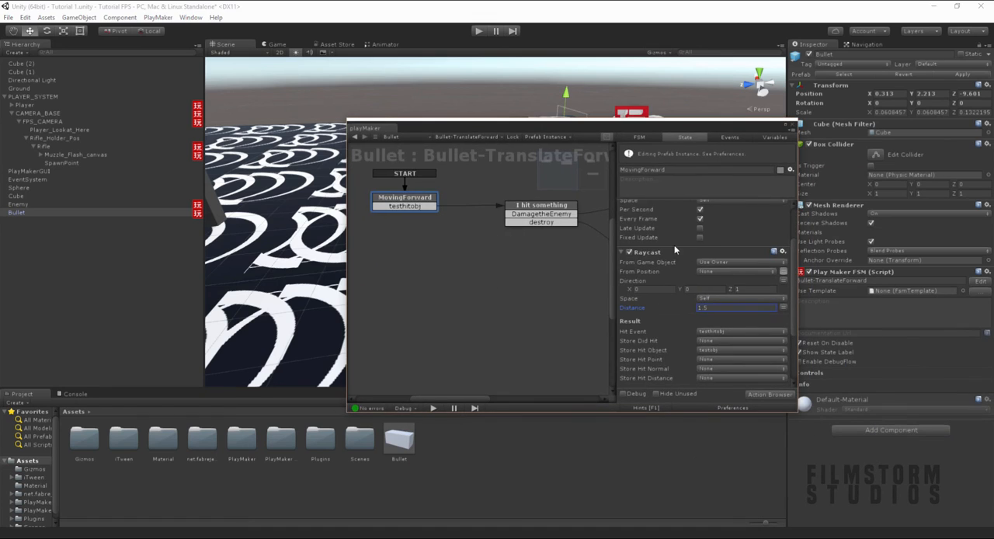
{"action": "scroll", "coordinate": [674, 245], "scroll_direction": "down", "scroll_amount": 3}
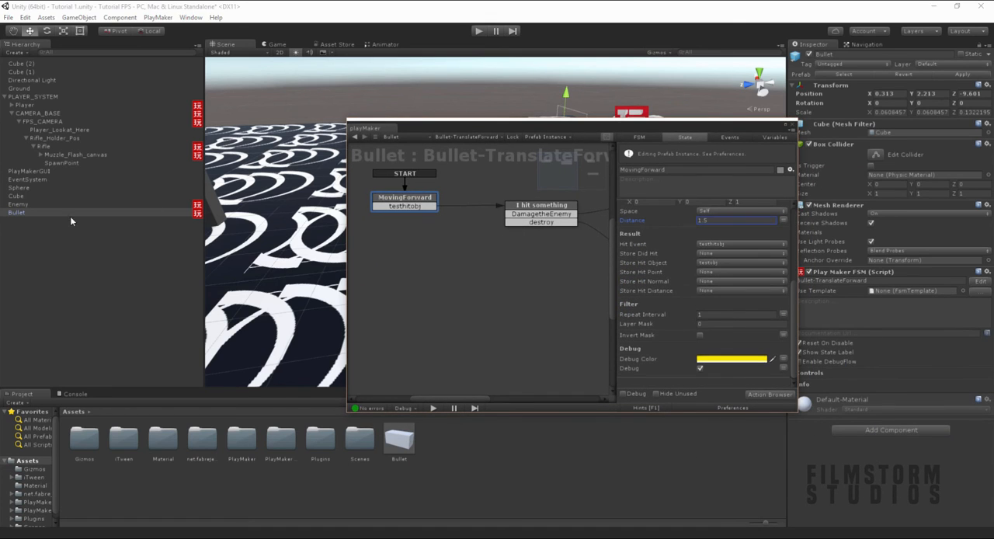
{"action": "left_click", "coordinate": [19, 221]}
{"action": "left_click", "coordinate": [16, 212]}
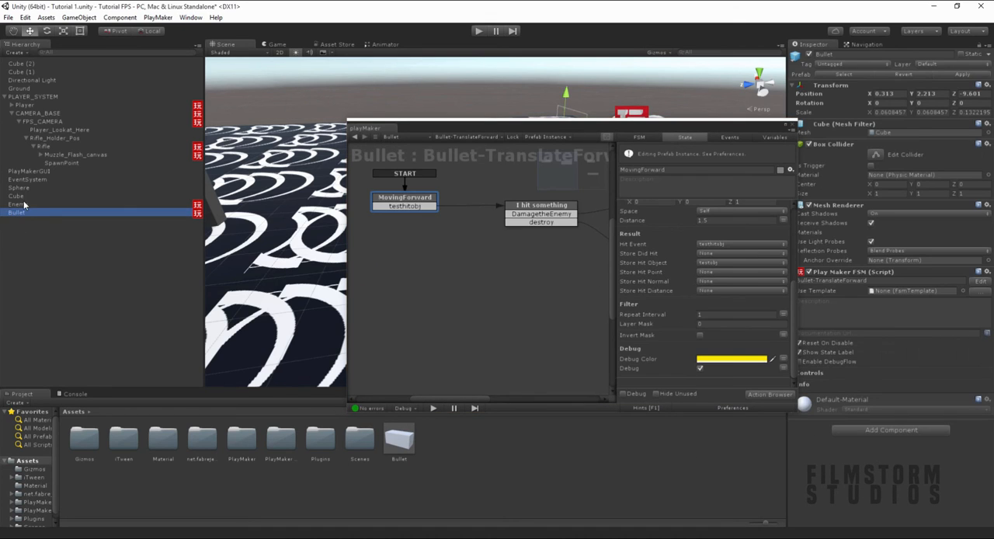
{"action": "left_click_drag", "start_coordinate": [492, 139], "coordinate": [356, 342]}
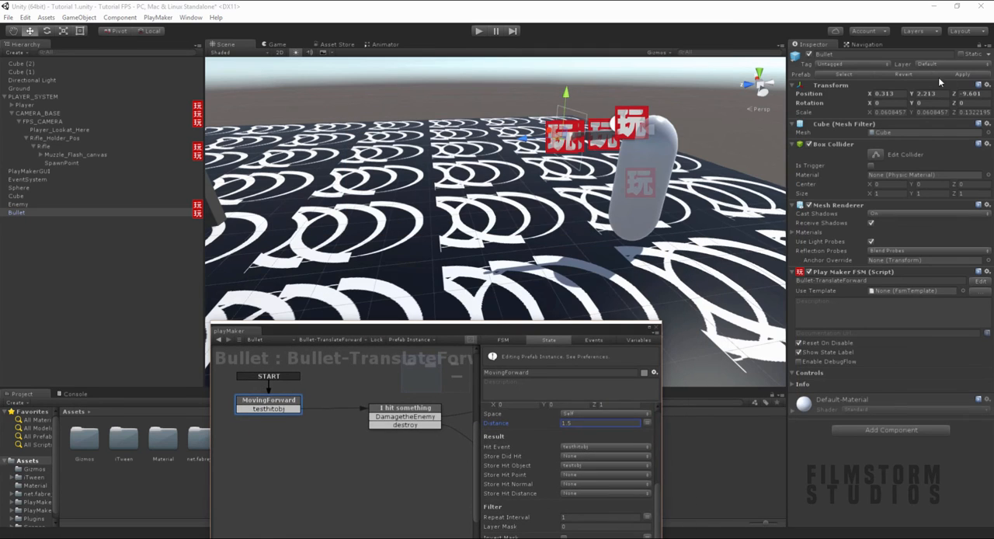
{"action": "left_click", "coordinate": [960, 78]}
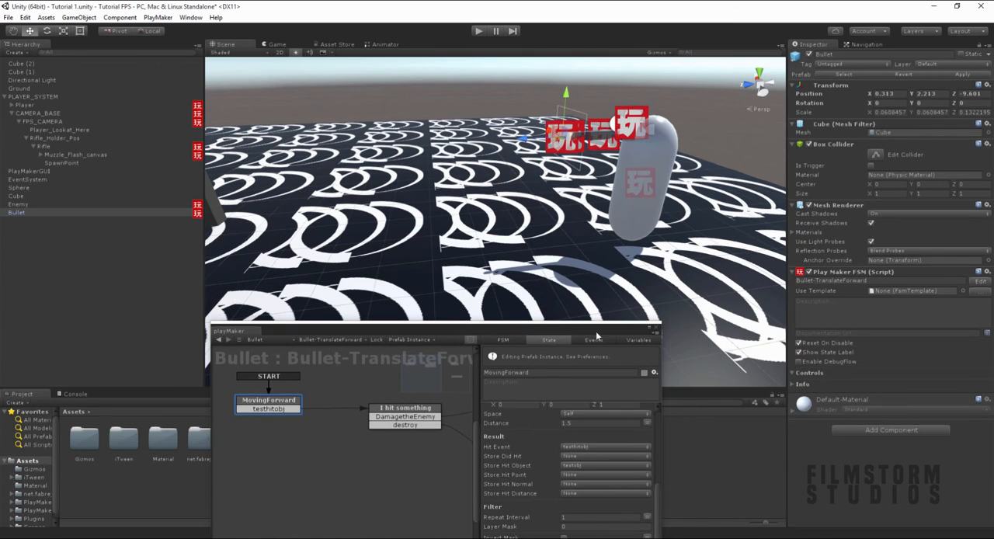
- Close the PlayMaker editor and clear the object selection in the scene
{"action": "left_click", "coordinate": [656, 328]}
{"action": "scroll", "coordinate": [514, 232], "scroll_direction": "down", "scroll_amount": 4}
{"action": "left_click", "coordinate": [465, 89]}
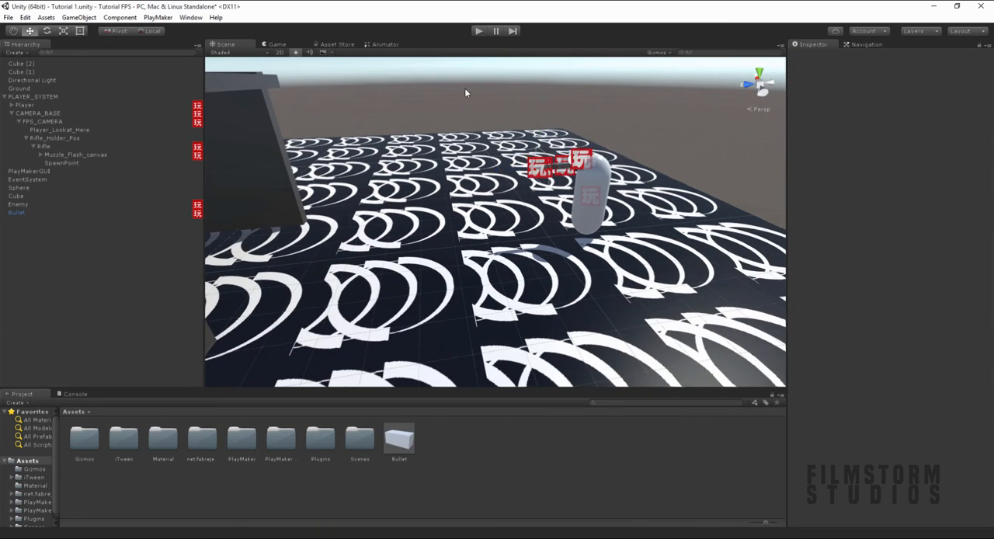
- Run the game for a brief test of the changed bullets and stop it
{"action": "left_click", "coordinate": [481, 32]}
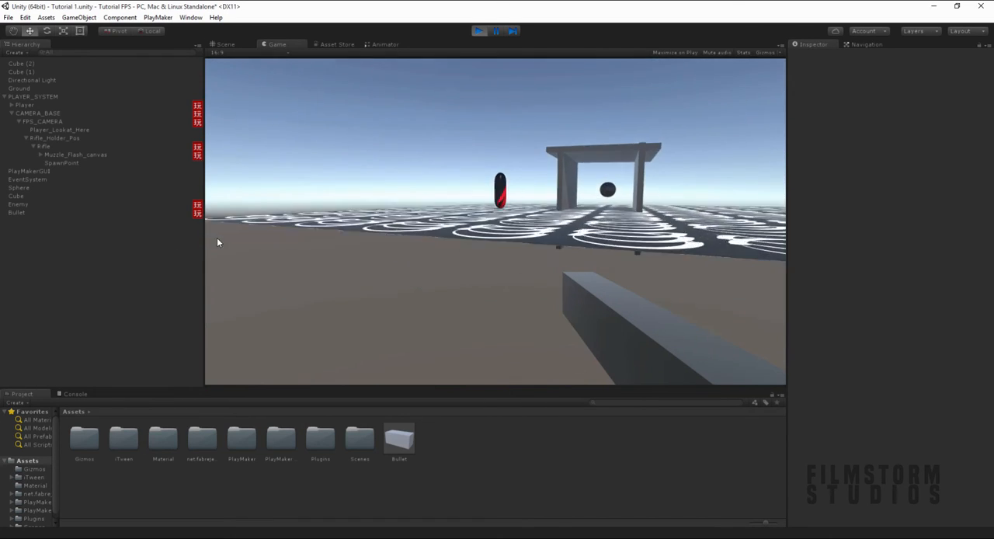
{"action": "left_click", "coordinate": [253, 210]}
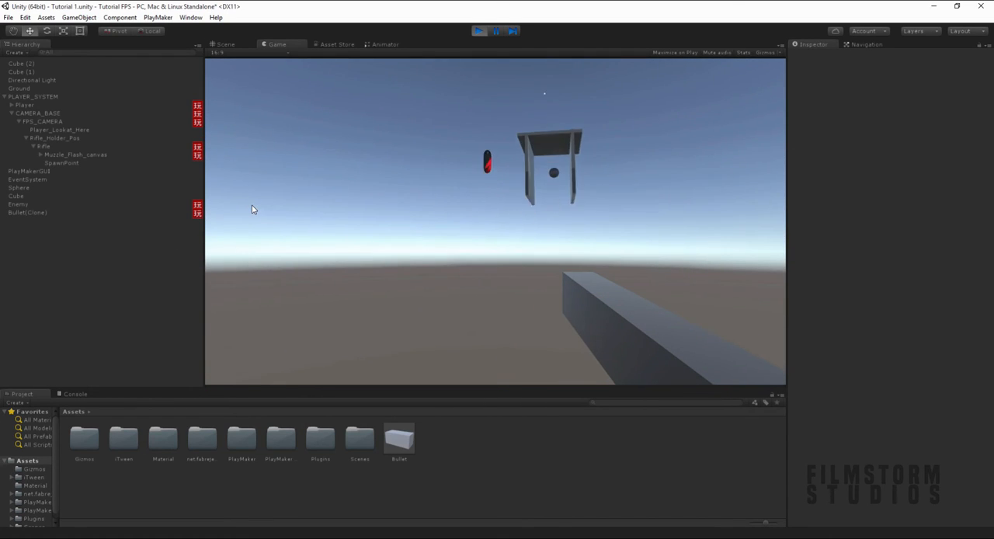
{"action": "key", "text": "ctrl+p"}
{"action": "key", "text": "ctrl+p"}
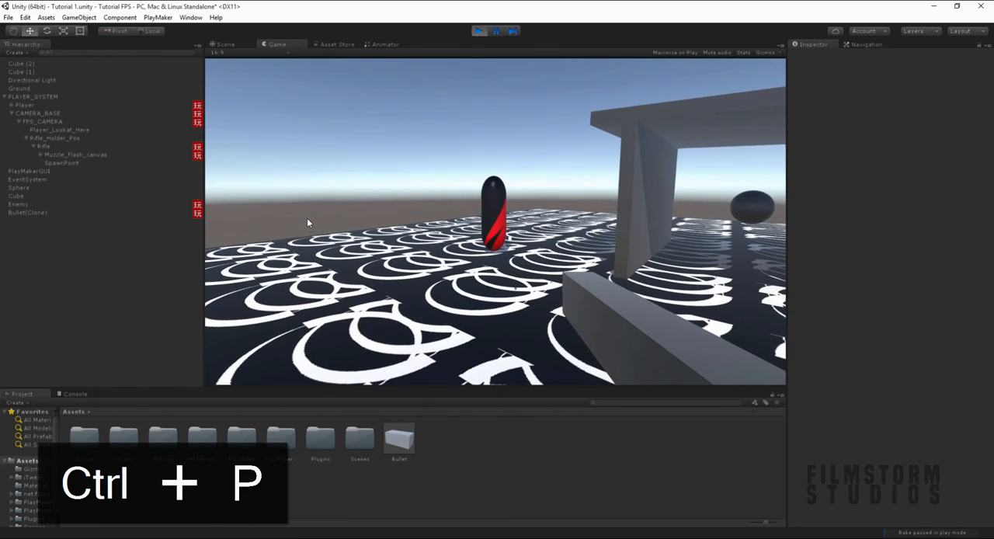
- Restart the game and show the Health variable of the Enemy's Damage_control component
{"action": "left_click", "coordinate": [124, 204]}
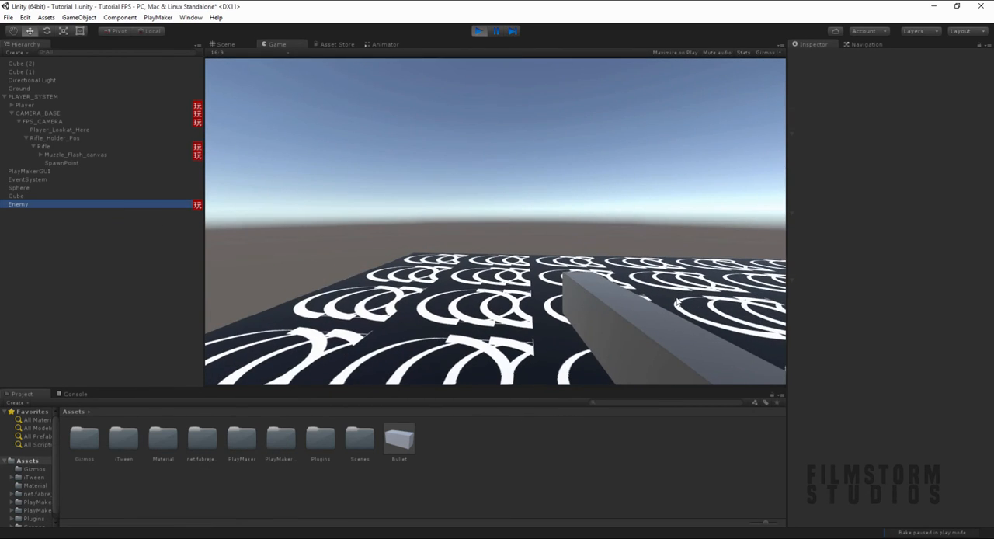
{"action": "scroll", "coordinate": [862, 470], "scroll_direction": "down", "scroll_amount": 5}
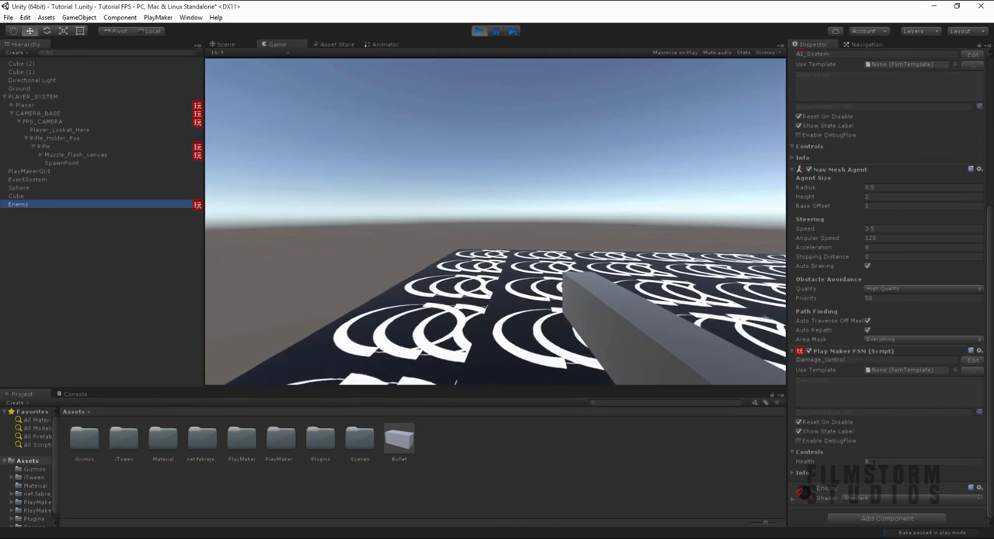
- Move the player around the Enemy and fire bullets at it while monitoring its Health, and stop the game
{"action": "left_click", "coordinate": [544, 350]}
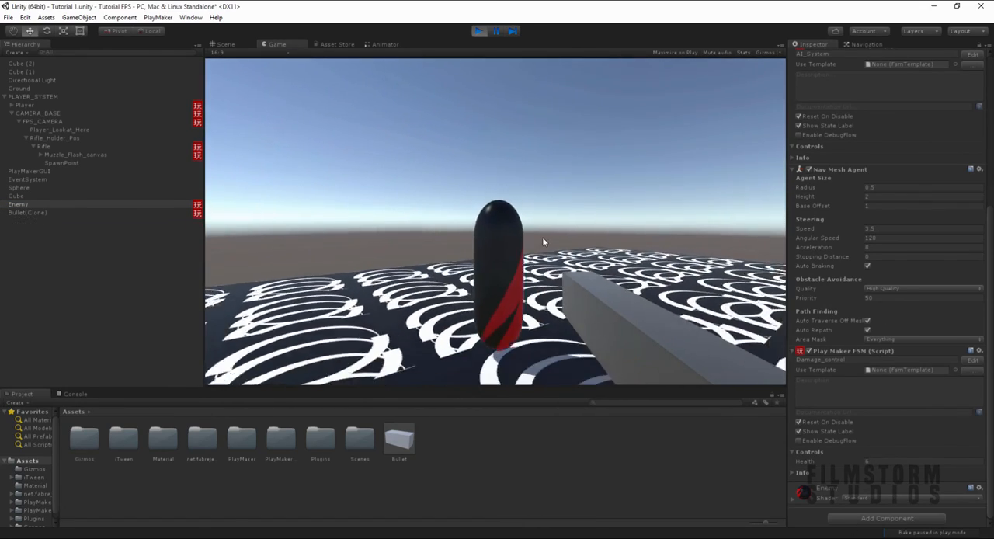
{"action": "left_click", "coordinate": [549, 238]}
{"action": "left_click", "coordinate": [573, 284]}
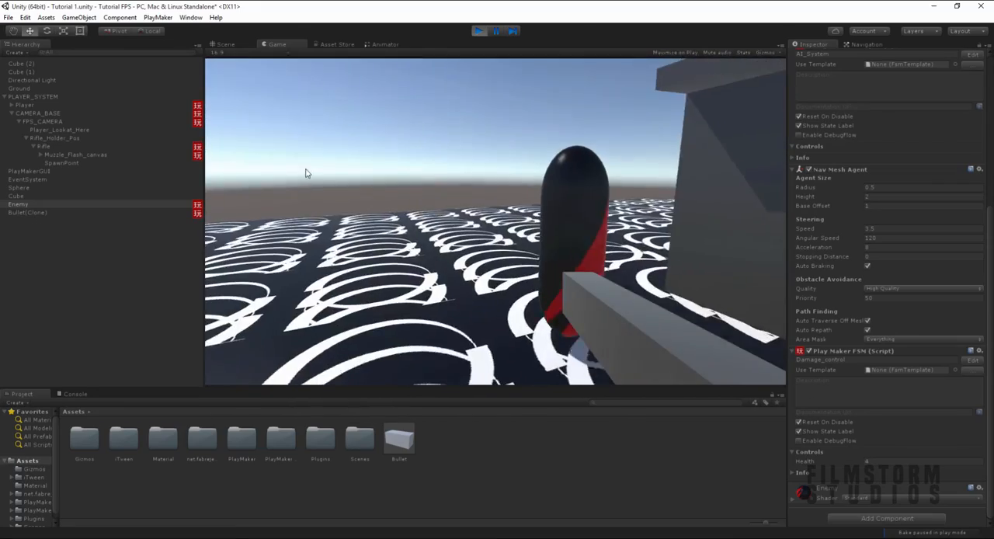
{"action": "left_click", "coordinate": [348, 175]}
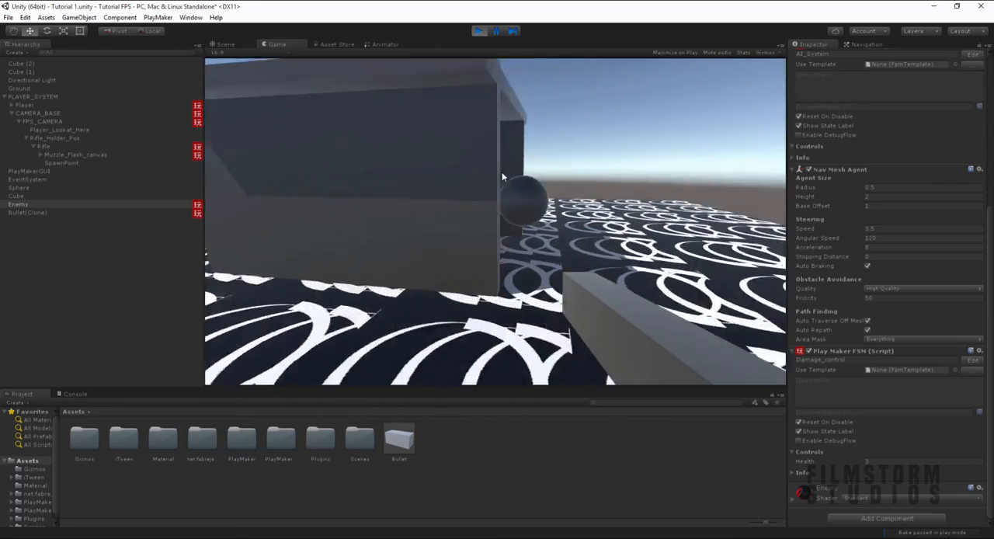
{"action": "left_click", "coordinate": [436, 205]}
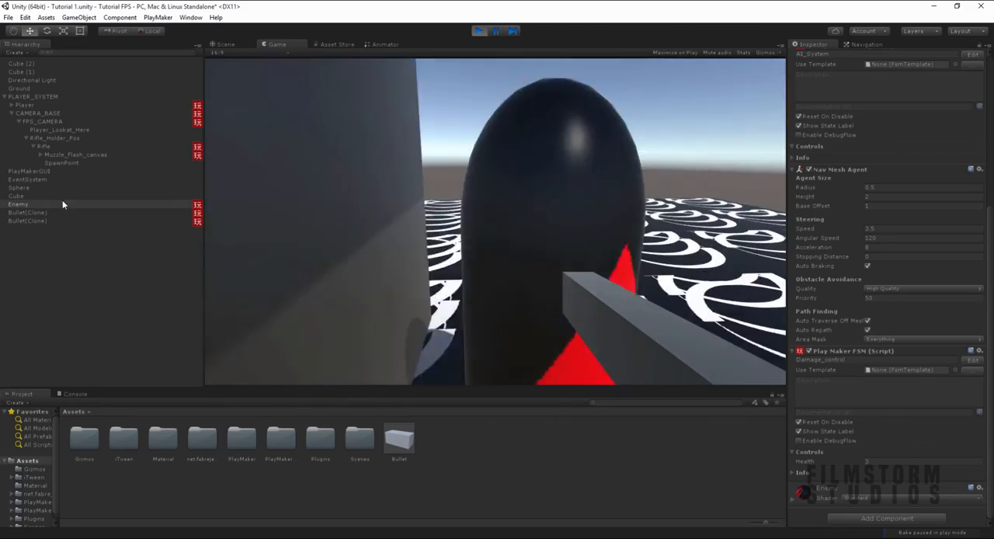
{"action": "left_click", "coordinate": [394, 184]}
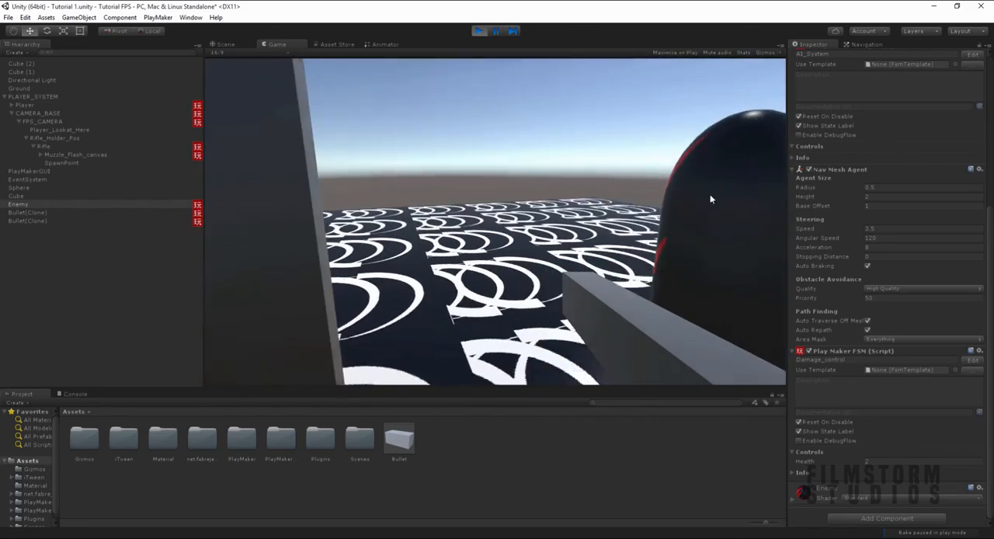
{"action": "key", "text": "s"}
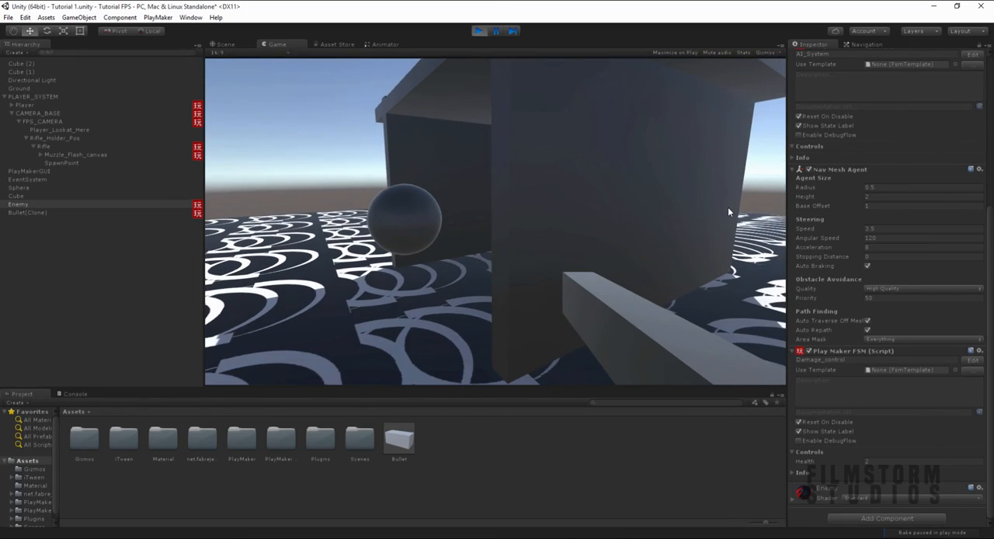
{"action": "key", "text": "a"}
{"action": "key", "text": "s"}
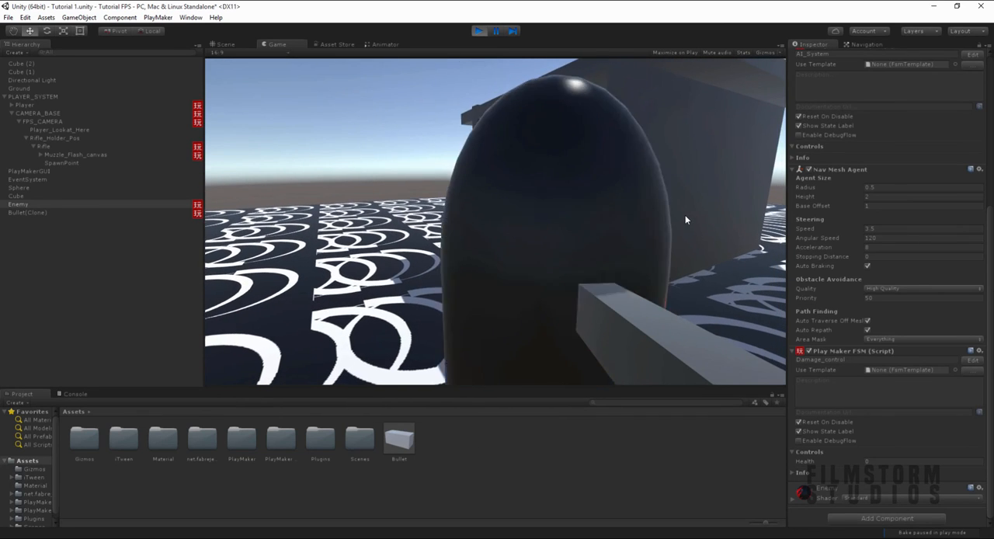
{"action": "key", "text": "ctrl+p"}
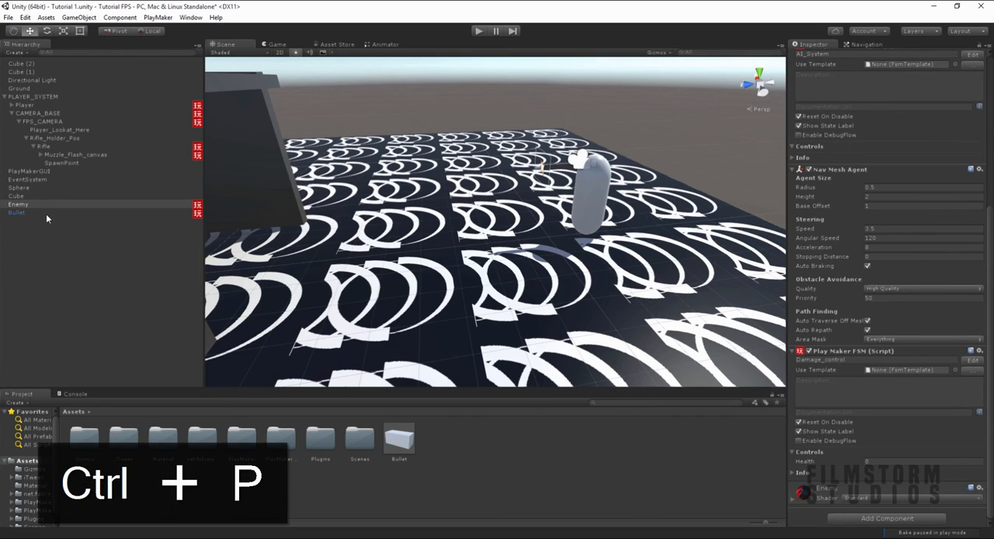
- Add a Float Compare action to the Idle state of the Enemy's Damage_control FSM
{"action": "left_click", "coordinate": [971, 359]}
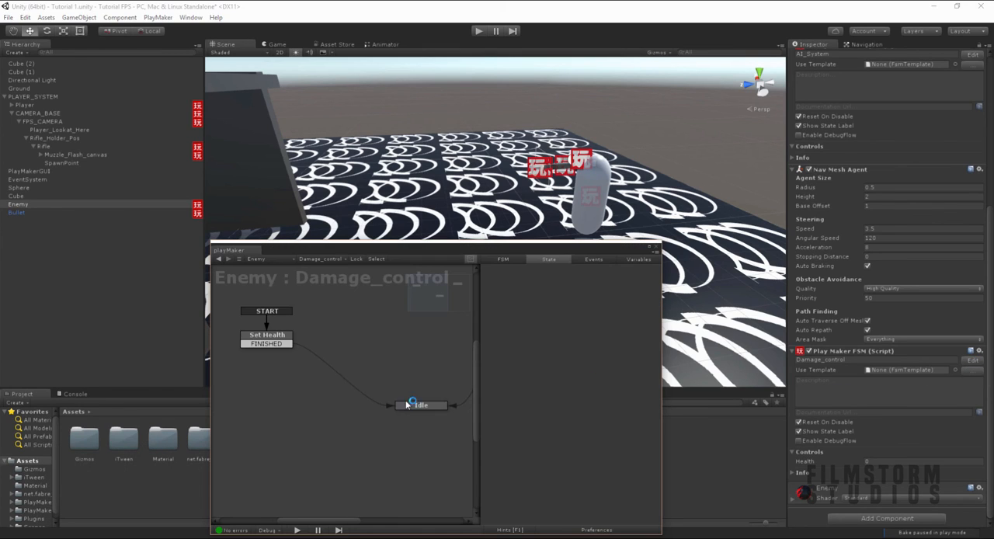
{"action": "left_click", "coordinate": [380, 372]}
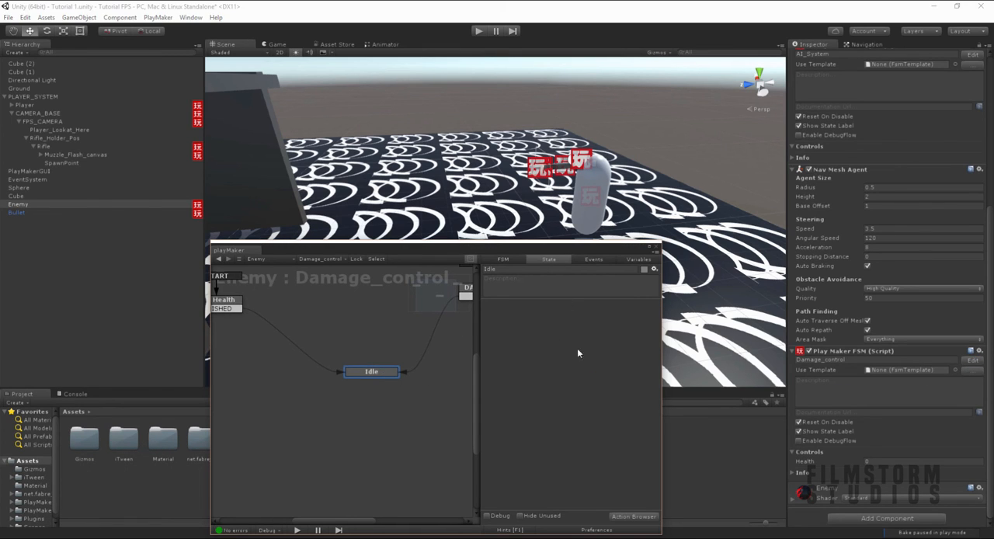
{"action": "left_click", "coordinate": [633, 517]}
{"action": "type", "text": "test"}
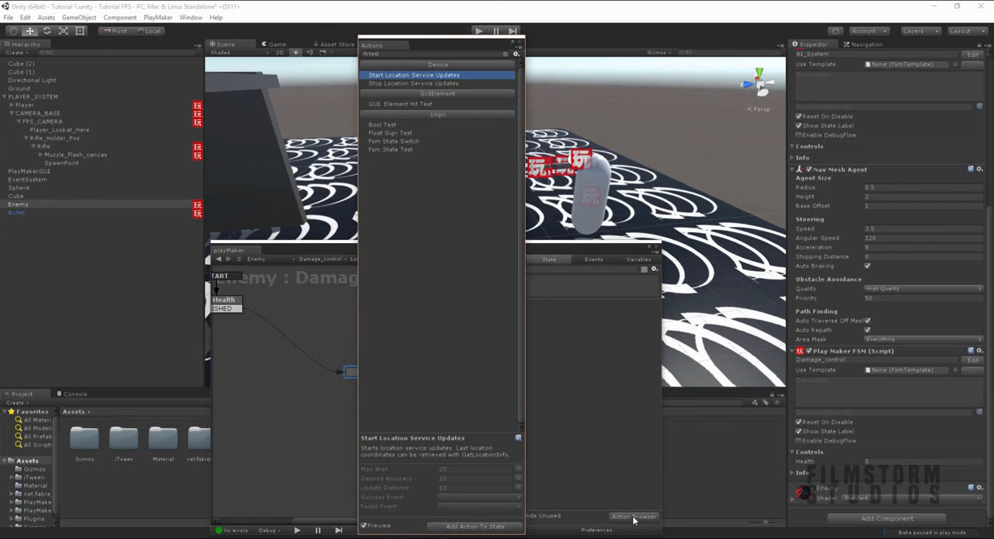
{"action": "key", "text": "BackSpace"}
{"action": "key", "text": "BackSpace"}
{"action": "key", "text": "BackSpace"}
{"action": "key", "text": "BackSpace"}
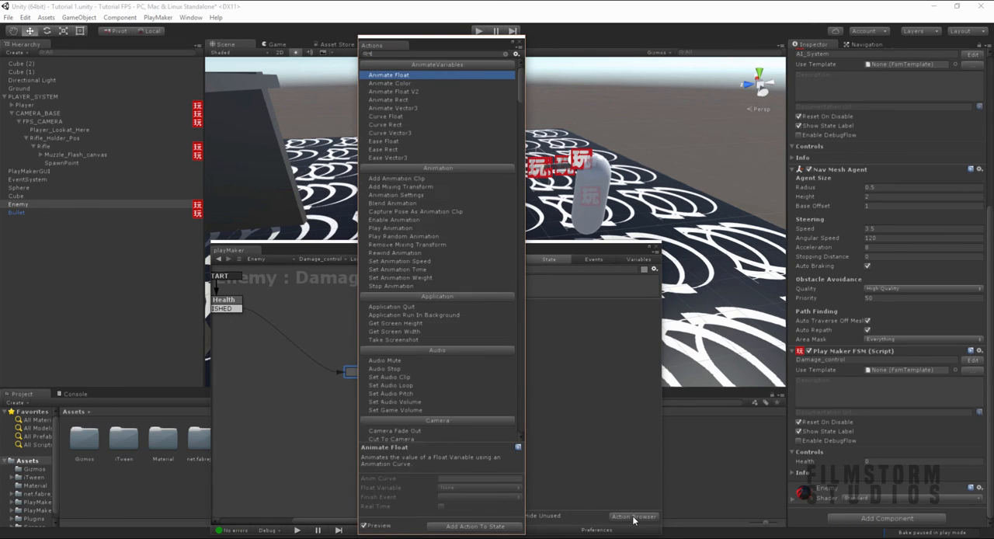
{"action": "type", "text": "float comp"}
{"action": "key", "text": "Return"}
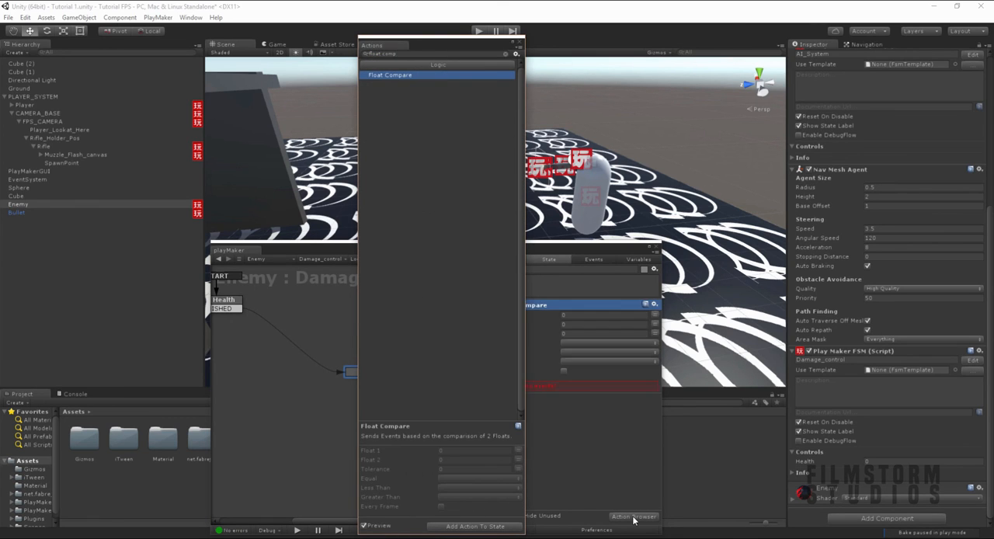
{"action": "left_click", "coordinate": [520, 47]}
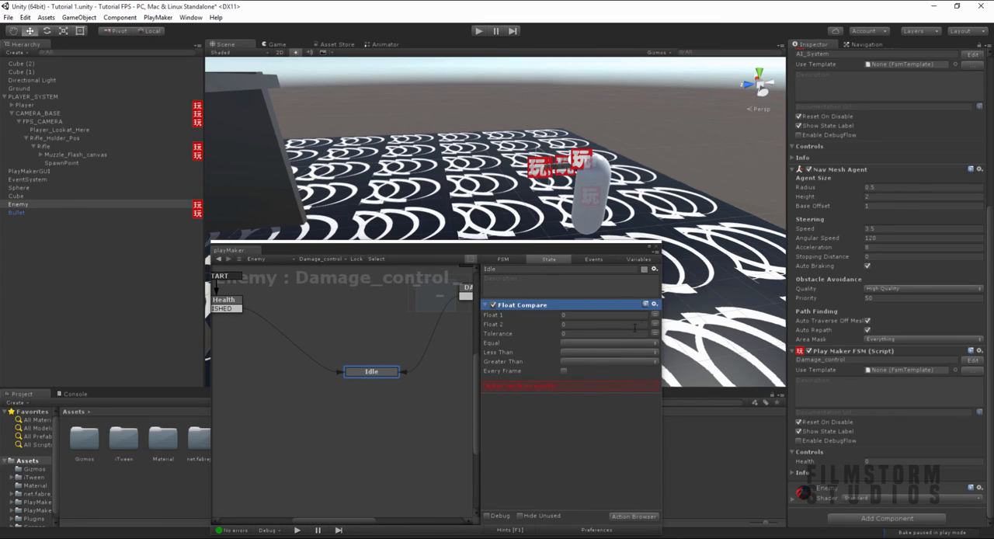
- Set Float 1 of the Float Compare action to the Health variable
{"action": "left_click", "coordinate": [655, 315]}
{"action": "left_click", "coordinate": [600, 334]}
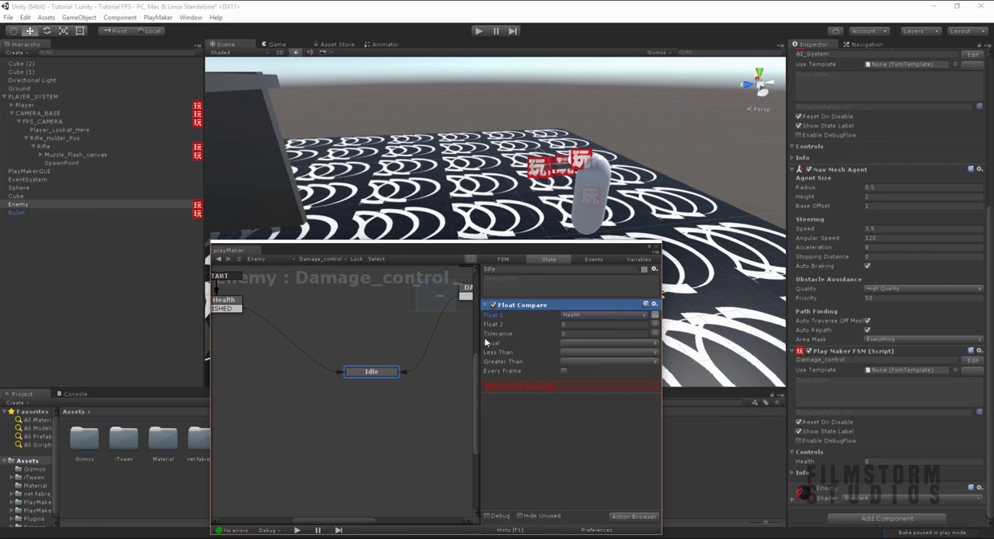
{"action": "left_click", "coordinate": [572, 351]}
{"action": "left_click", "coordinate": [592, 271]}
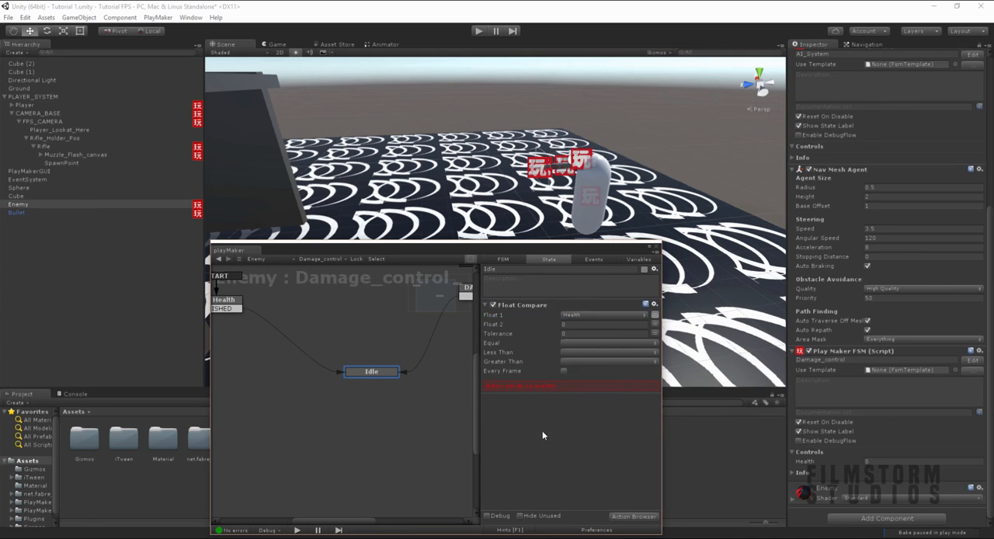
- Add a new event named killenemy to the Damage_control FSM and return to the Idle state's actions
{"action": "left_click", "coordinate": [592, 259]}
{"action": "left_click", "coordinate": [548, 501]}
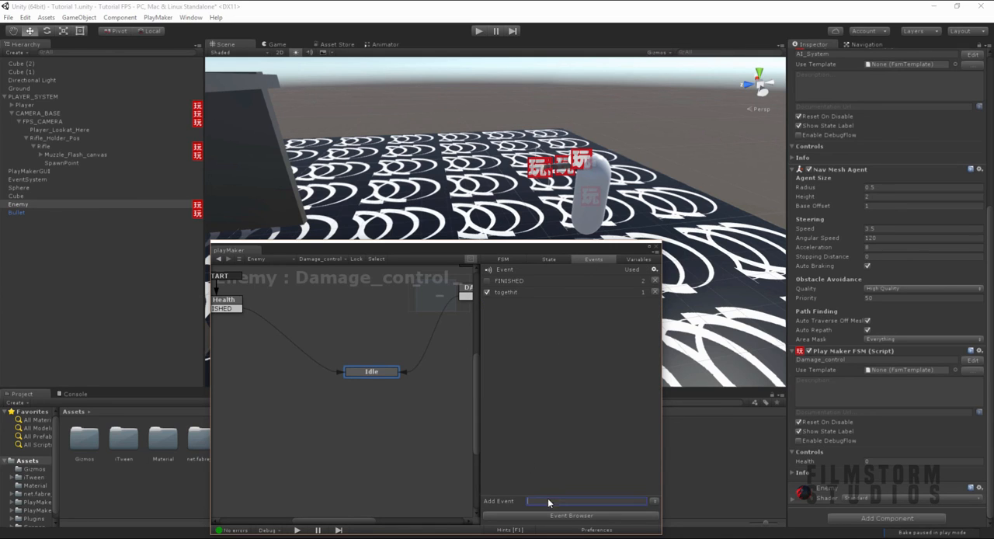
{"action": "type", "text": "killenemy"}
{"action": "key", "text": "Return"}
{"action": "left_click", "coordinate": [549, 259]}
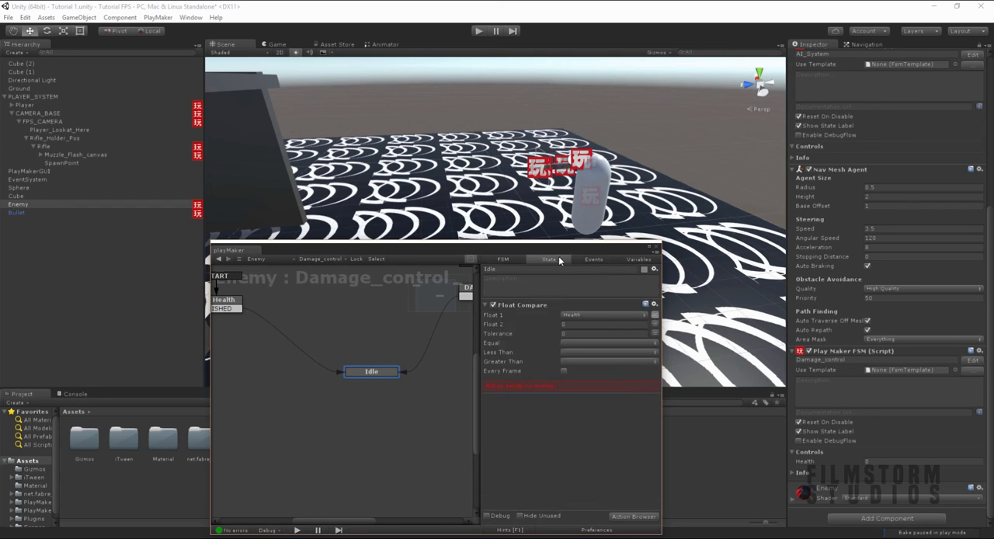
- Make Float Compare send killenemy for both Equal and Less Than, and have it checked every frame
{"action": "left_click", "coordinate": [570, 344]}
{"action": "left_click", "coordinate": [591, 377]}
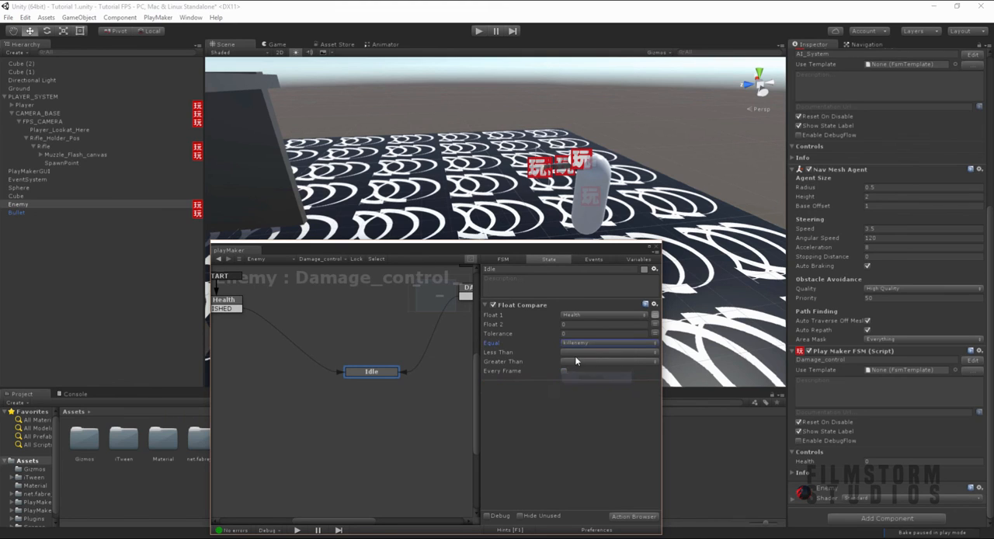
{"action": "left_click", "coordinate": [573, 354]}
{"action": "left_click", "coordinate": [570, 384]}
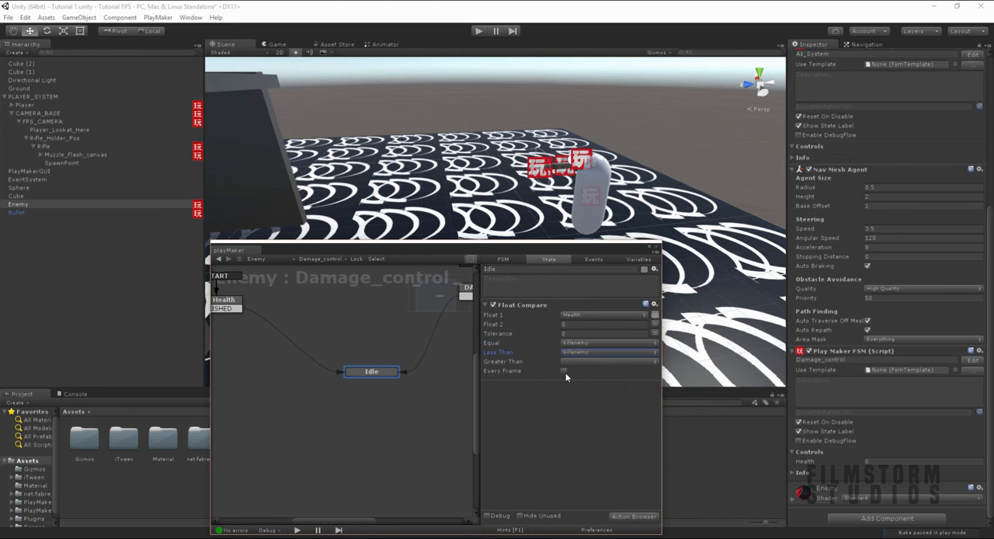
{"action": "left_click", "coordinate": [563, 371]}
- Add a killenemy transition to the Idle state and link it to a new state named destroy
{"action": "right_click", "coordinate": [362, 375]}
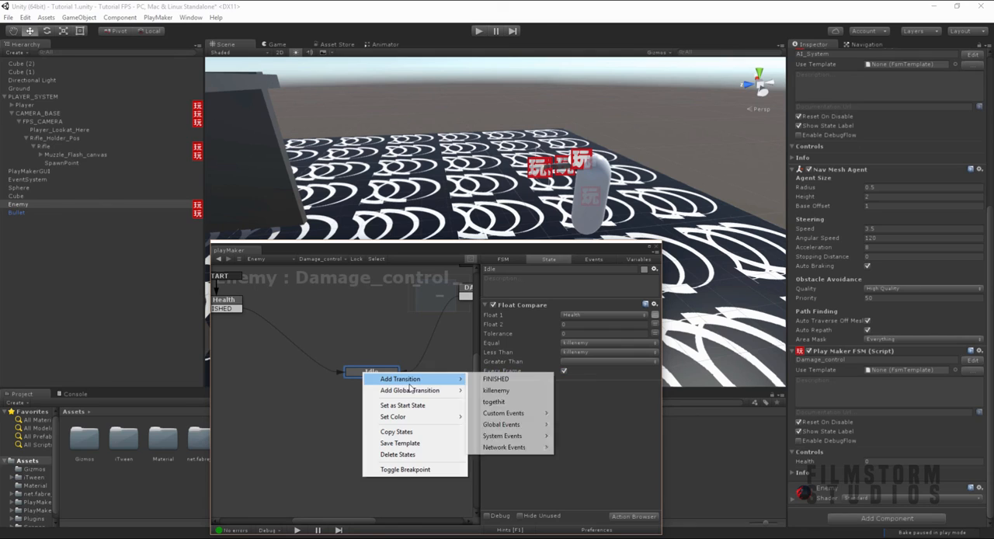
{"action": "left_click", "coordinate": [497, 392]}
{"action": "right_click", "coordinate": [371, 404]}
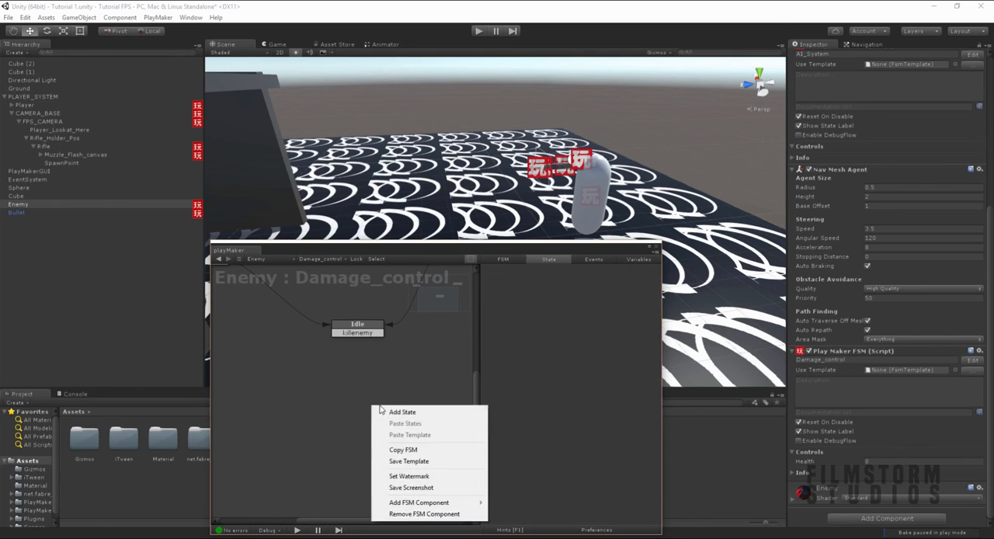
{"action": "left_click", "coordinate": [392, 411]}
{"action": "left_click", "coordinate": [522, 272]}
{"action": "type", "text": "dest"}
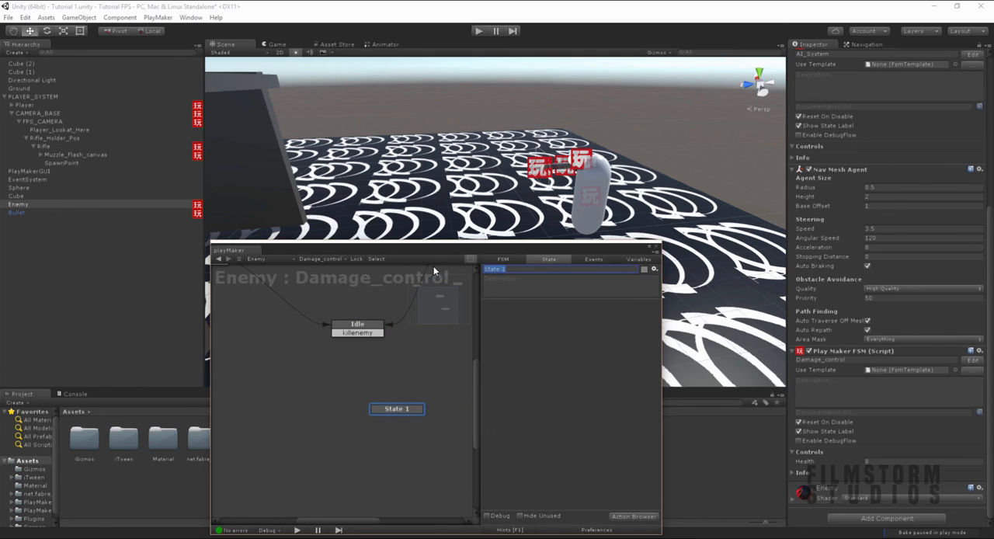
{"action": "type", "text": "roy"}
{"action": "left_click_drag", "start_coordinate": [364, 334], "coordinate": [366, 417]}
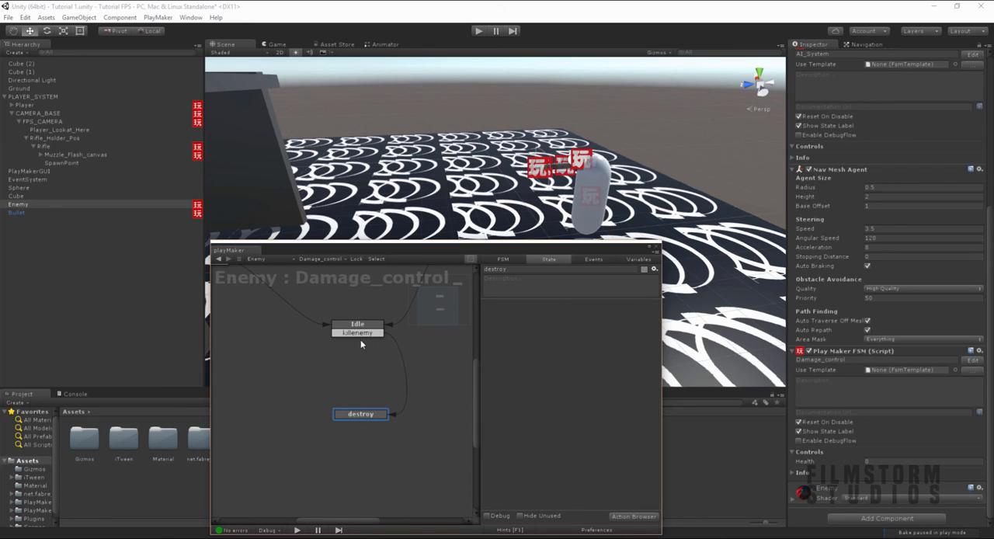
- Add a Destroy Self action to the destroy state, then close the PlayMaker editor and clear the object selection
{"action": "left_click", "coordinate": [630, 516]}
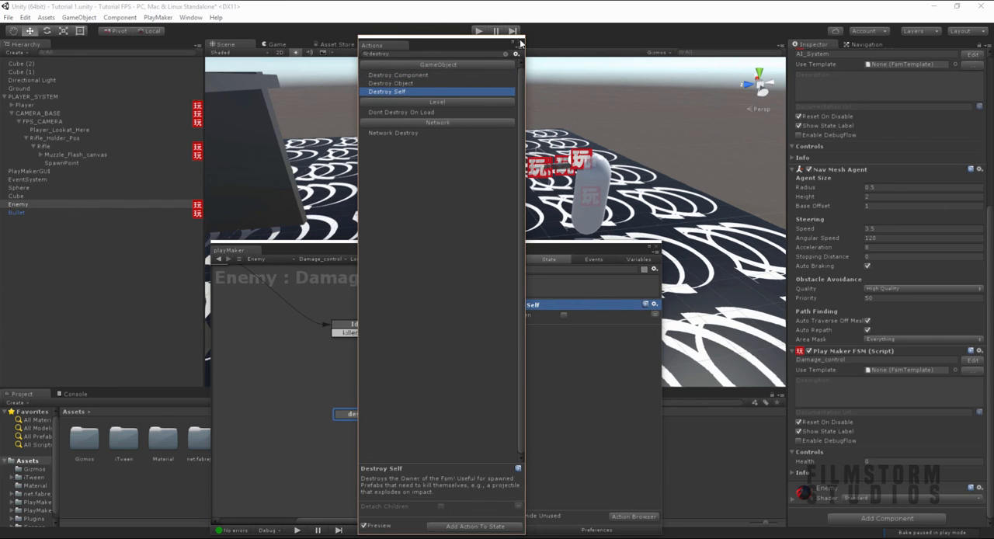
{"action": "left_click", "coordinate": [656, 247]}
{"action": "scroll", "coordinate": [592, 208], "scroll_direction": "down", "scroll_amount": 4}
{"action": "middle_click_drag", "start_coordinate": [589, 207], "coordinate": [605, 193]}
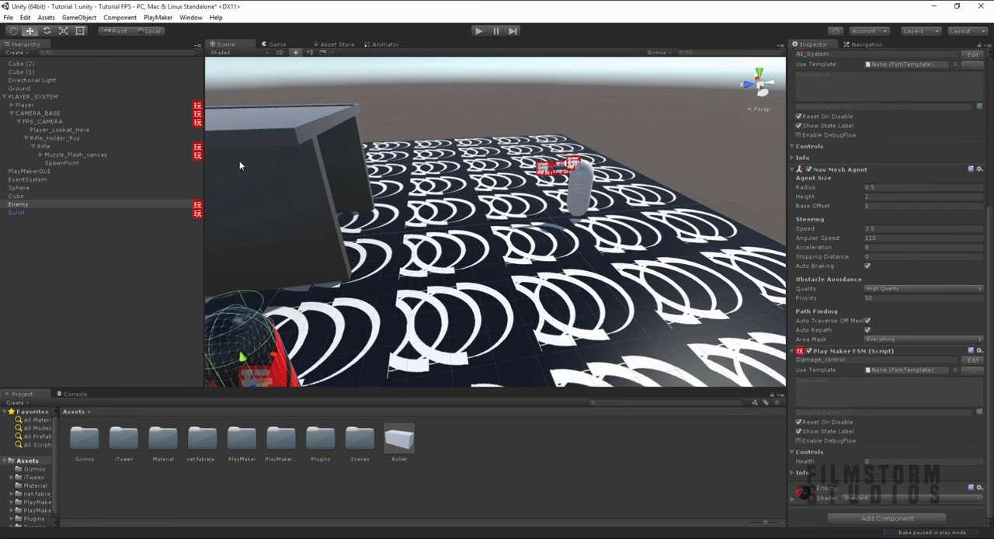
{"action": "left_click", "coordinate": [10, 240]}
- Run the game to test killing the Enemy with bullets, and walk the player around the level
{"action": "left_click", "coordinate": [478, 31]}
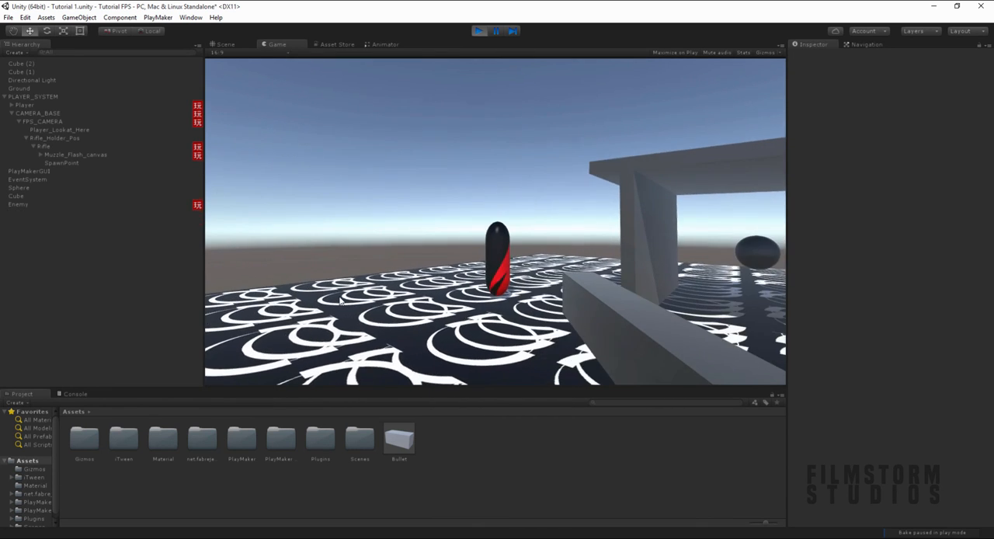
{"action": "key", "text": "w"}
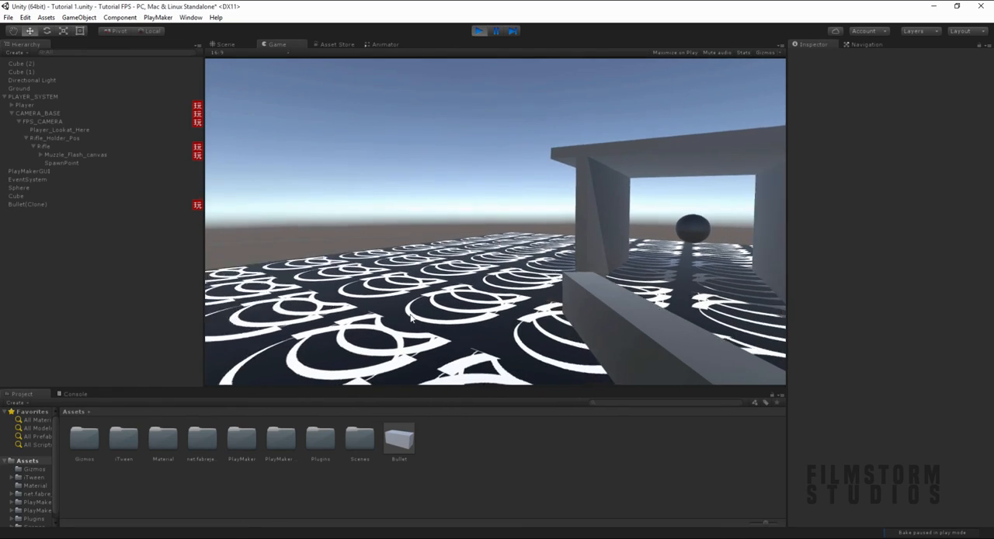
{"action": "key", "text": "w"}
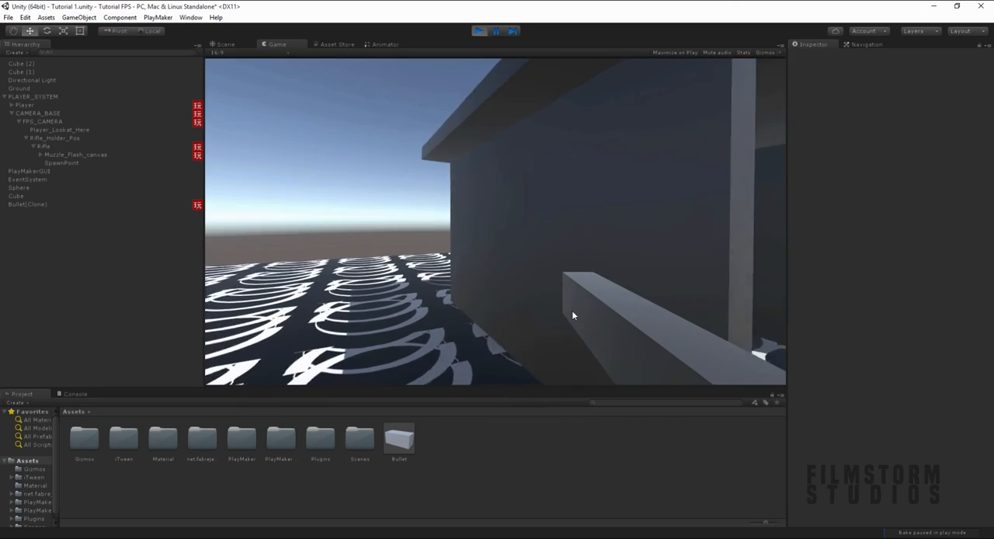
{"action": "key", "text": "w"}
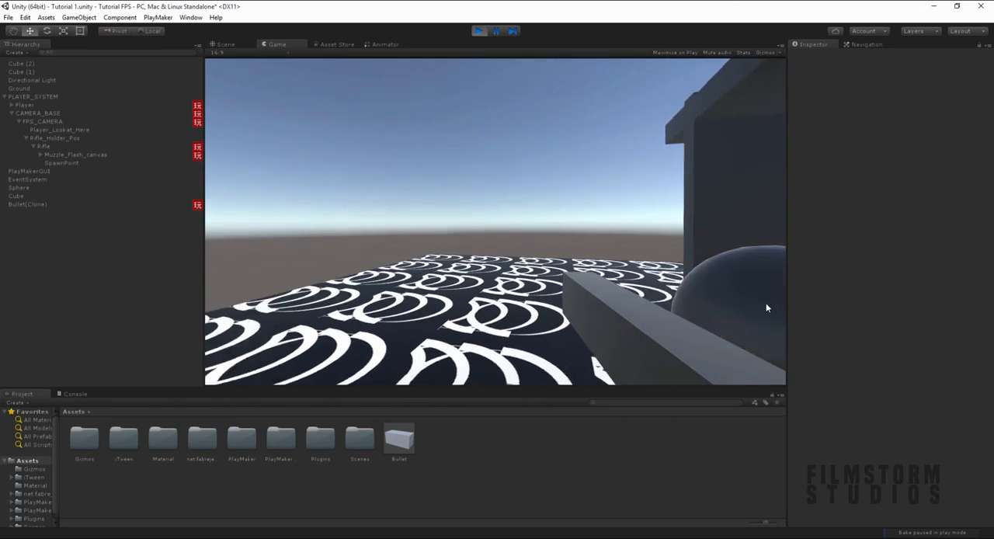
{"action": "key", "text": "w"}
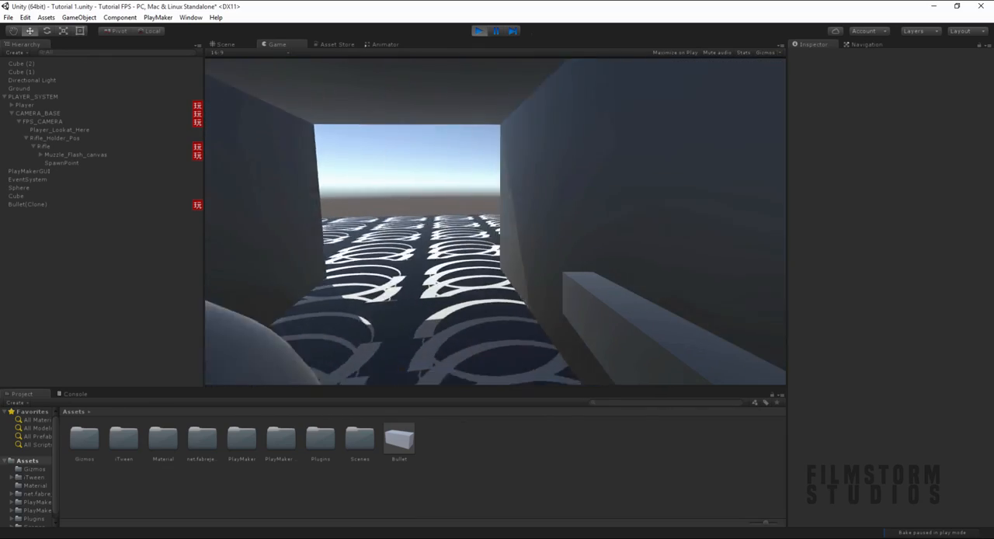
{"action": "key", "text": "w"}
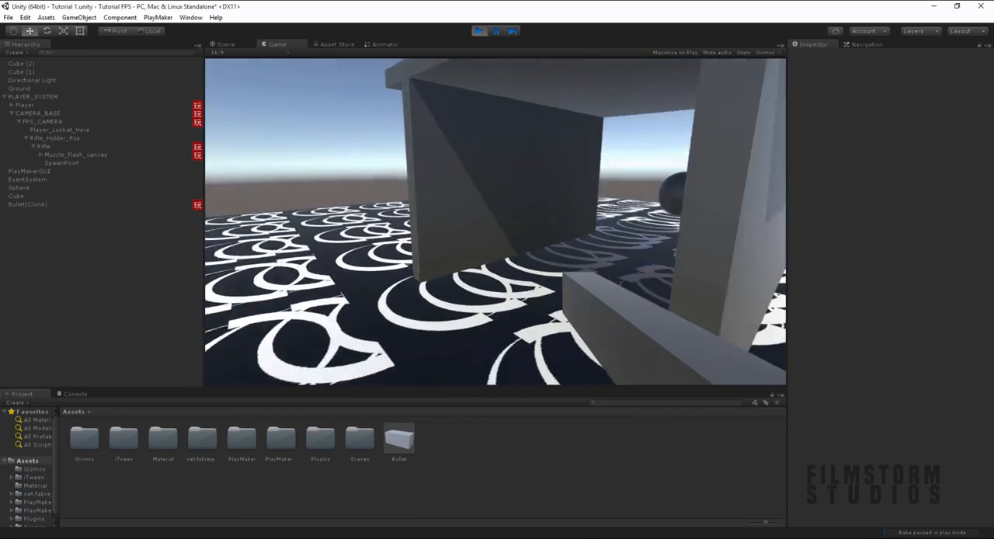
{"action": "key", "text": "w"}
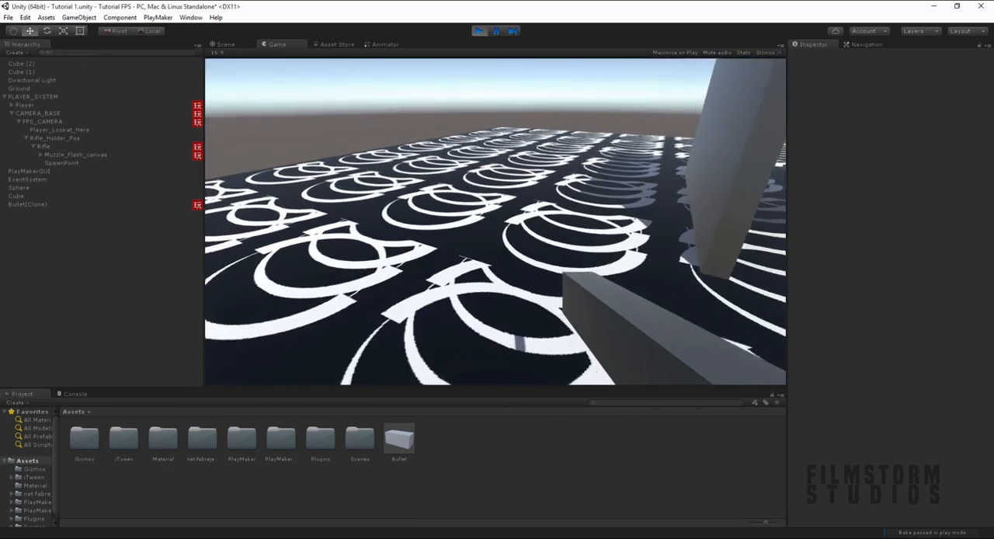
{"action": "key", "text": "w"}
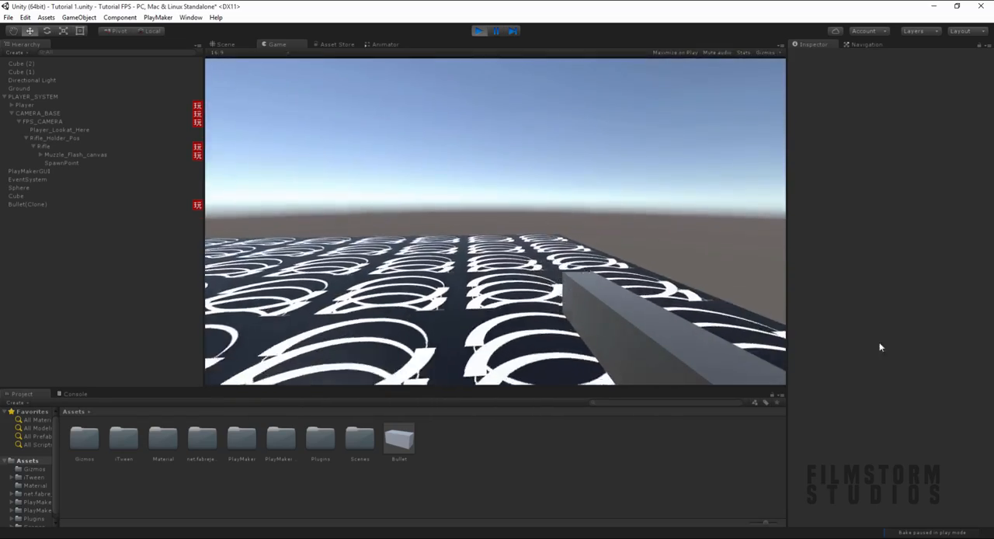
{"action": "key", "text": "w"}
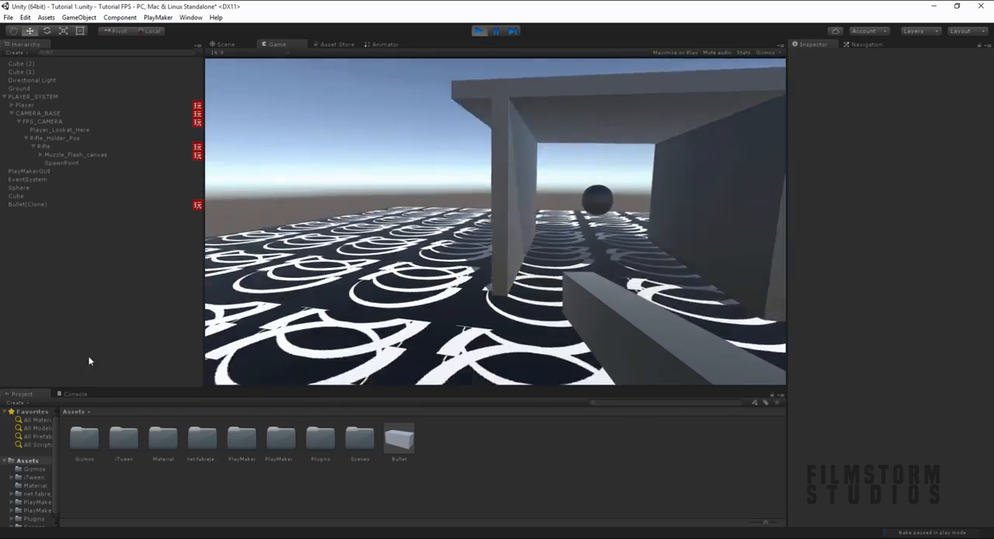
{"action": "key", "text": "w"}
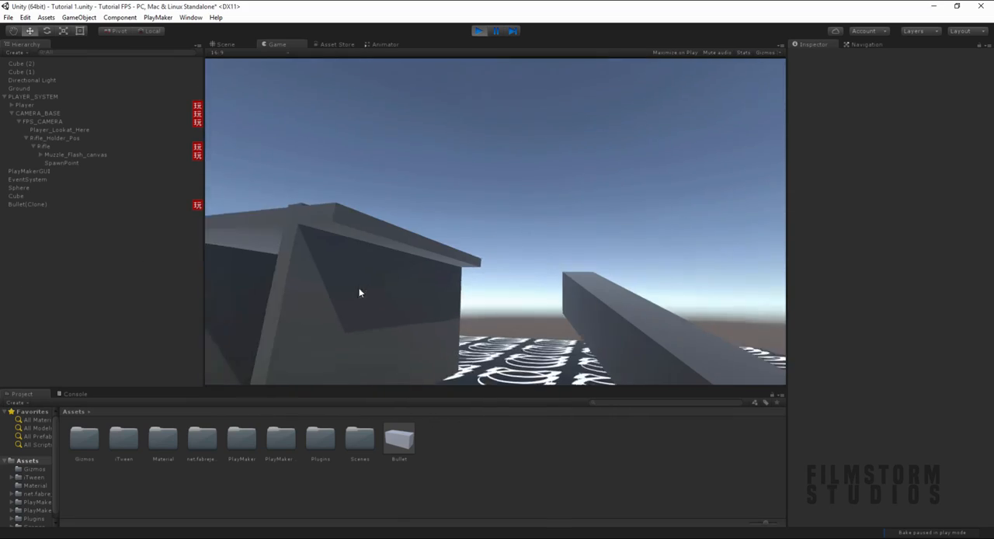
- Fire more bullets while moving the player around the shelter and the sphere, and stop the game
{"action": "left_click", "coordinate": [379, 297]}
{"action": "left_click", "coordinate": [379, 297]}
{"action": "left_click", "coordinate": [396, 205]}
{"action": "left_click", "coordinate": [401, 166]}
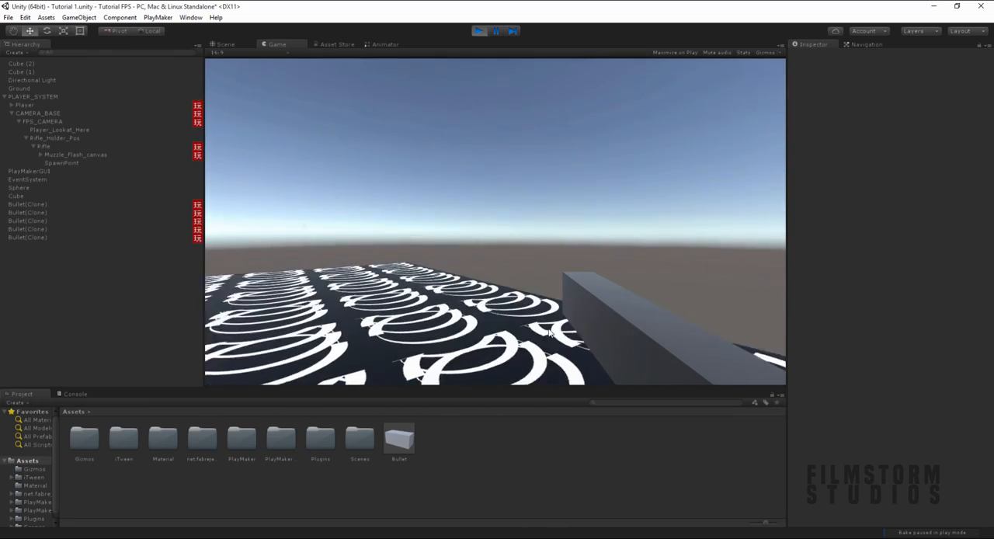
{"action": "key", "text": "w"}
{"action": "key", "text": "d"}
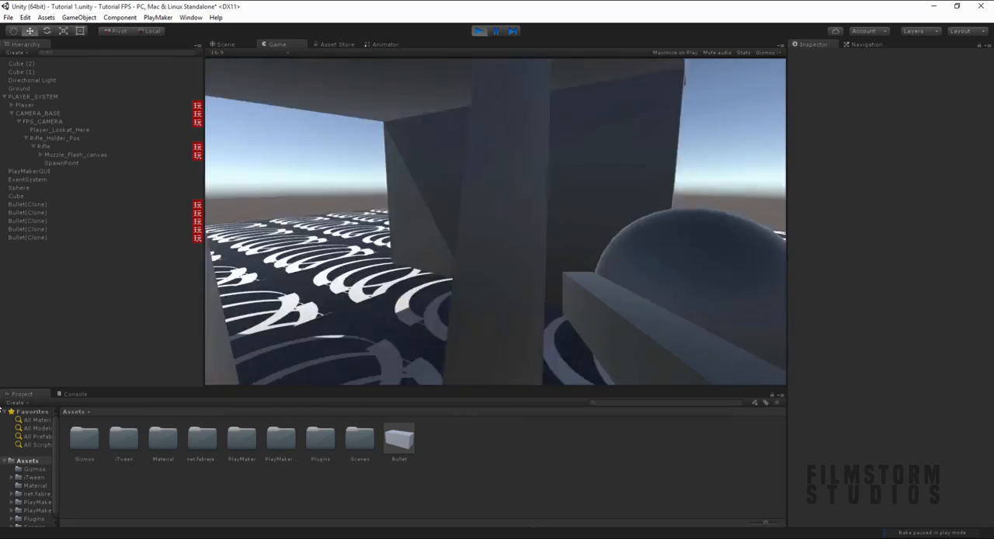
{"action": "key", "text": "a"}
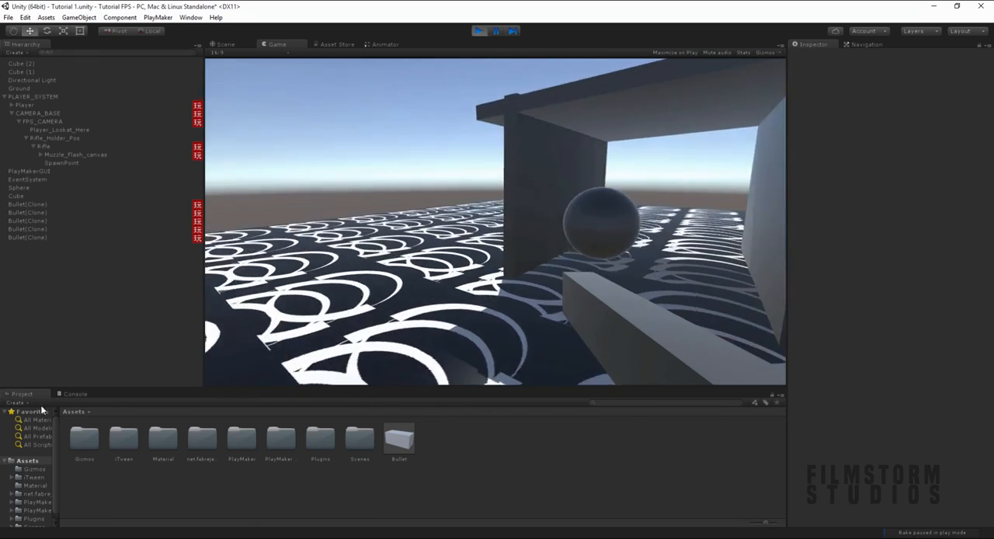
{"action": "key", "text": "w"}
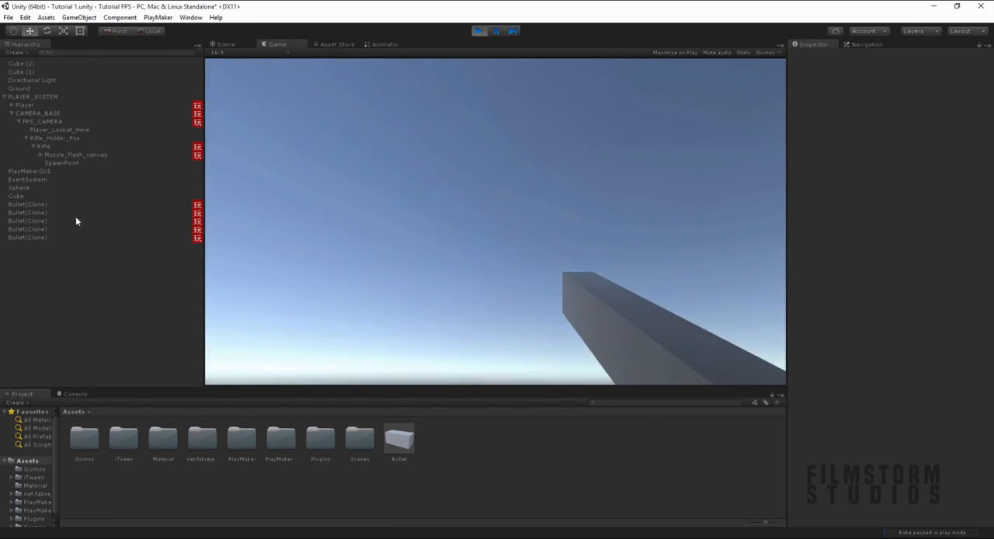
{"action": "left_click", "coordinate": [264, 278]}
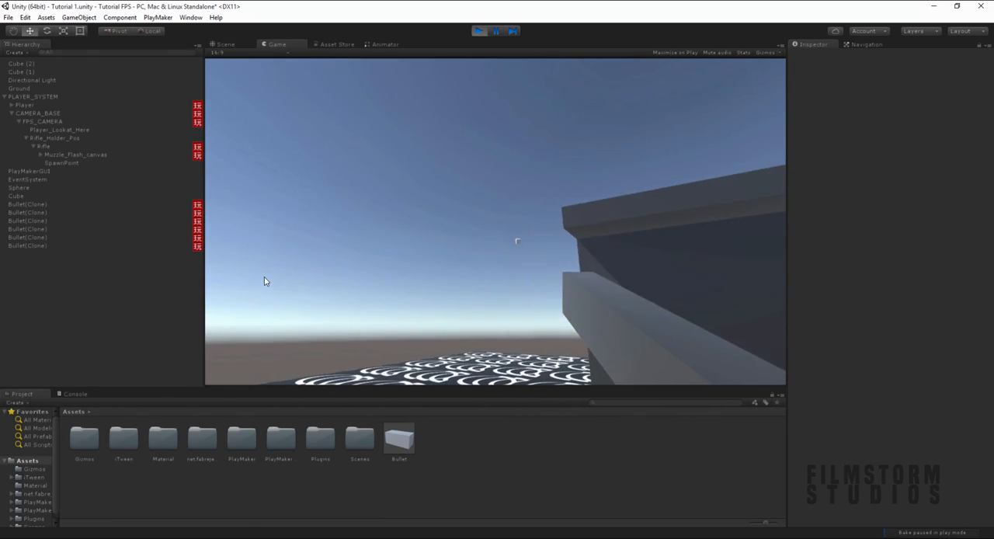
{"action": "left_click", "coordinate": [265, 281]}
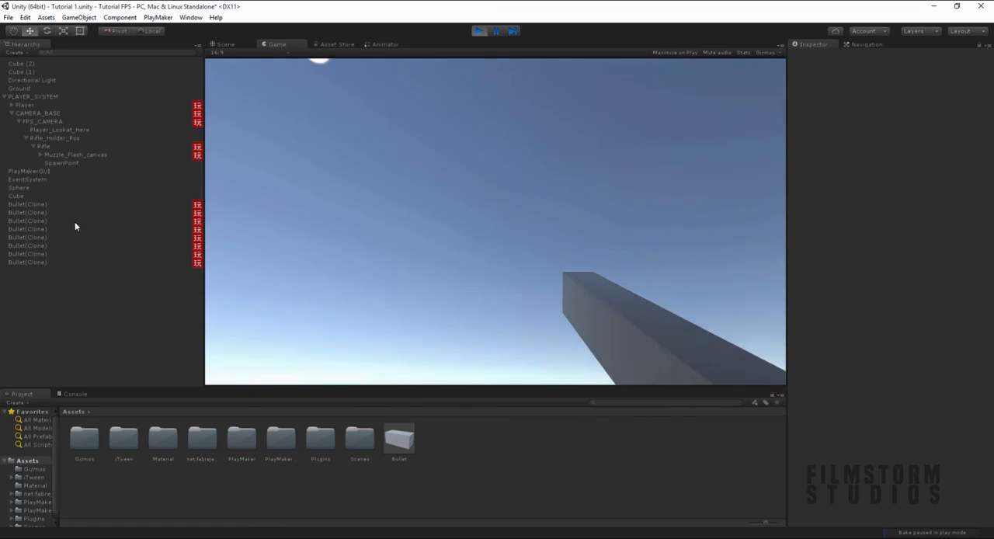
{"action": "key", "text": "s"}
{"action": "key", "text": "a"}
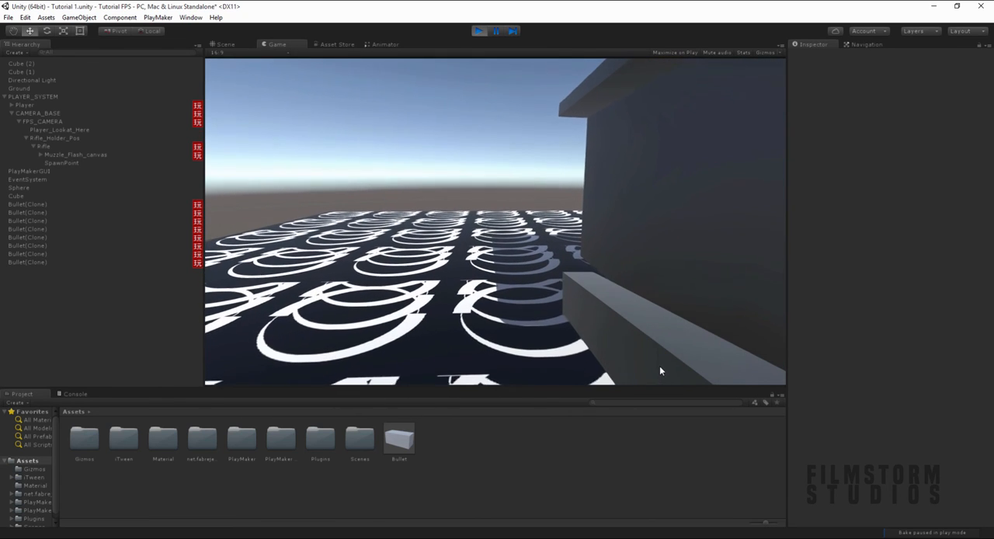
{"action": "key", "text": "ctrl+p"}
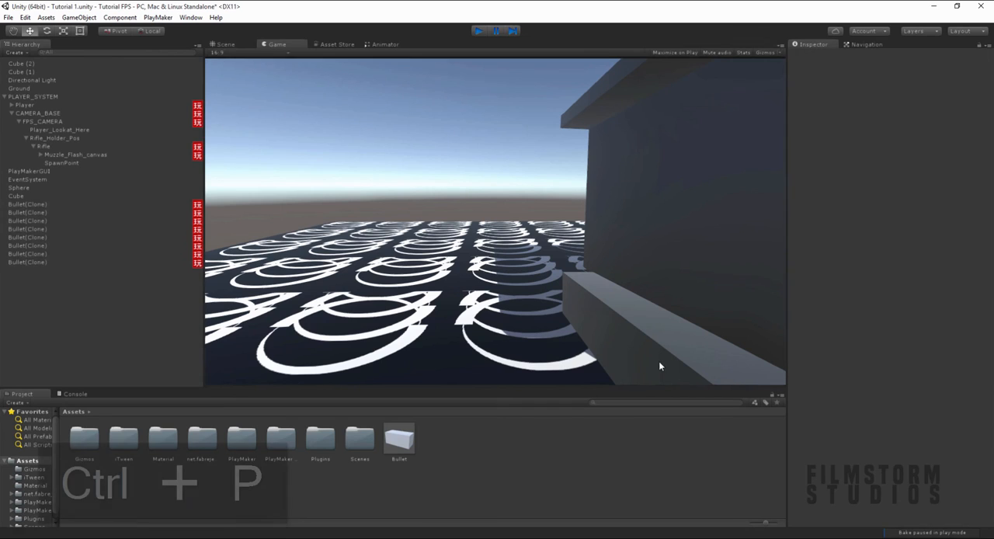